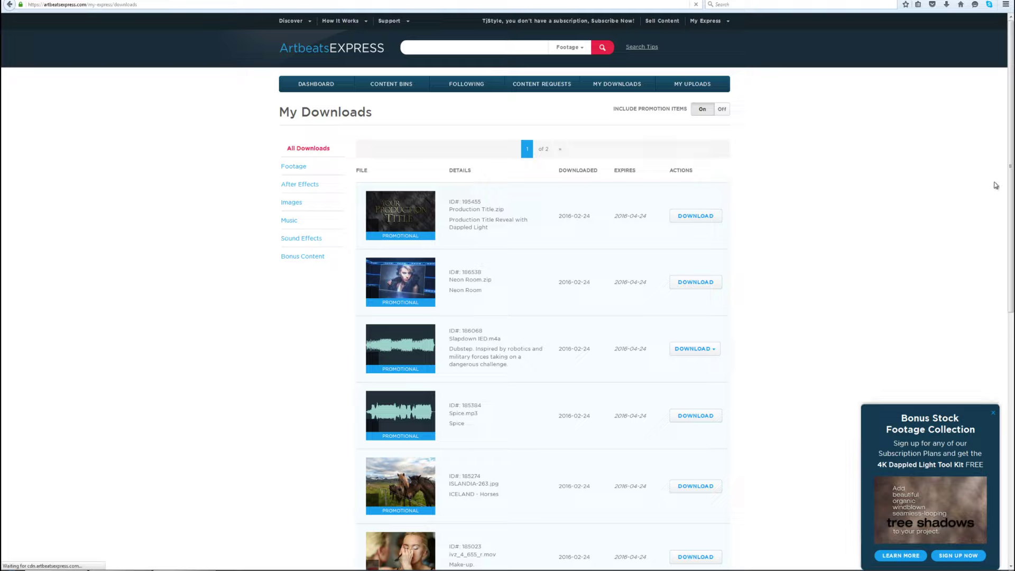
drag(1010, 189, 1012, 379)
scroll(1012, 379, up, 20)
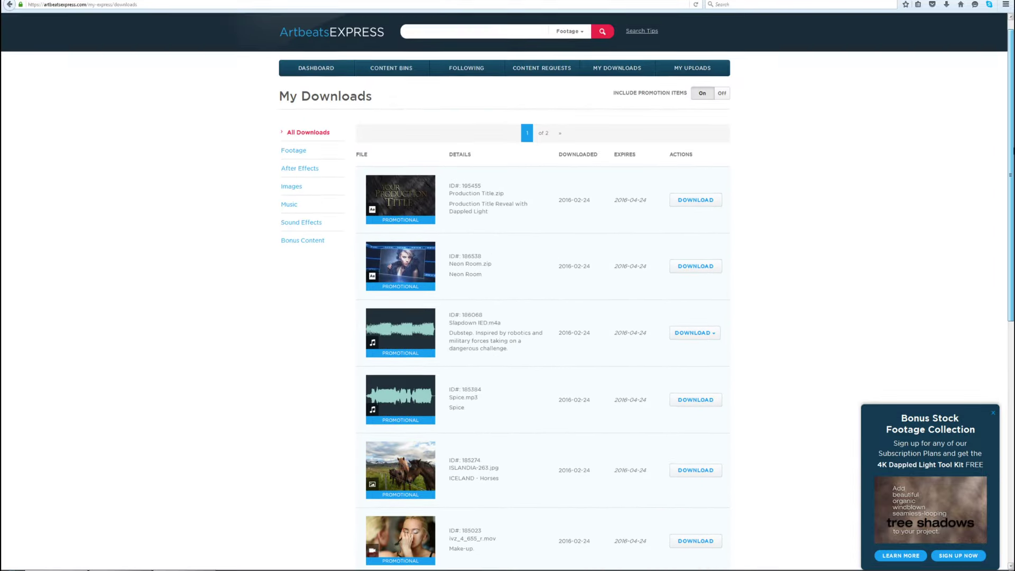
scroll(1012, 379, down, 5)
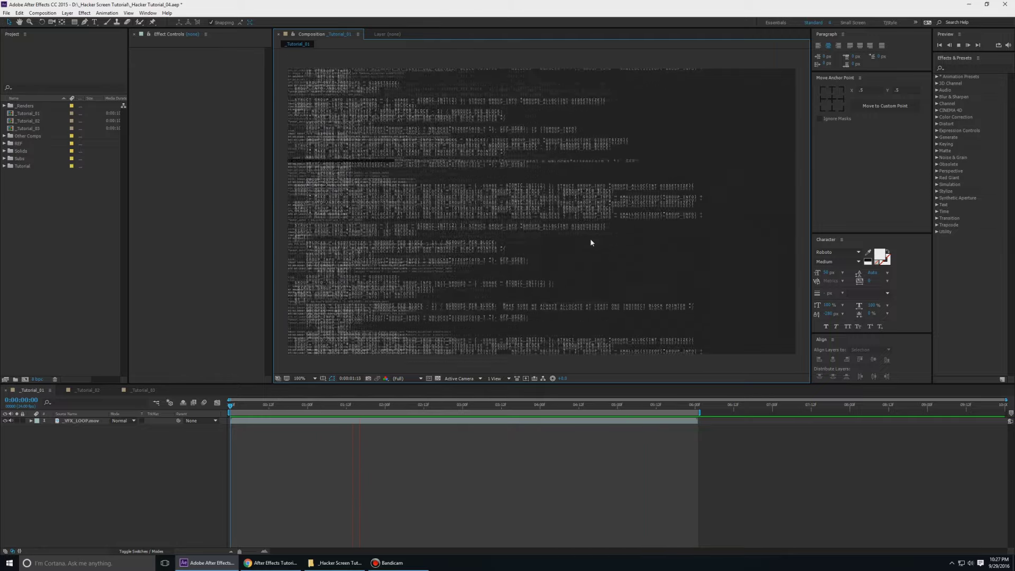
In After Effects, preview the looping code animation in the _Tutorial_01 composition
key(space)
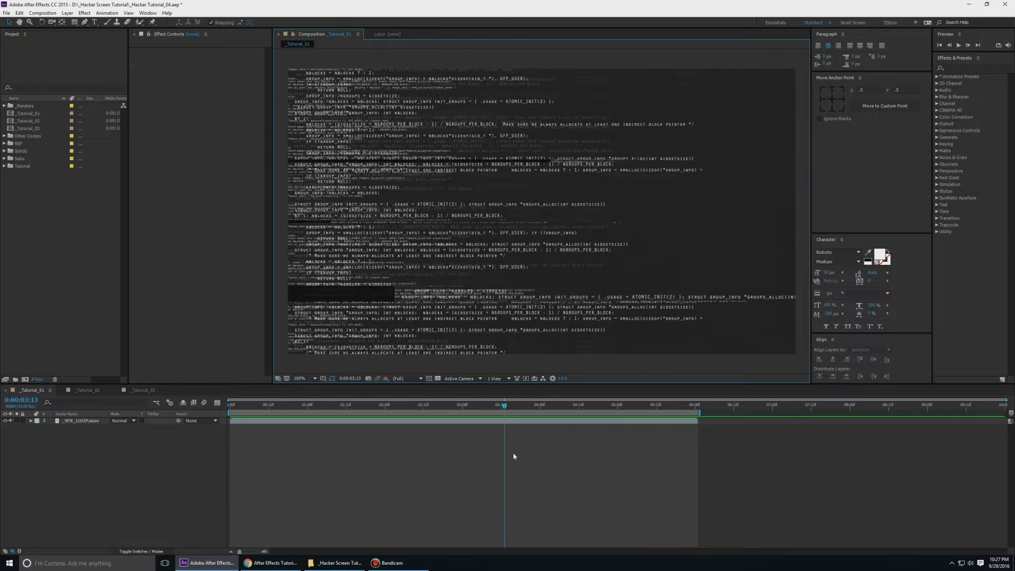
key(j)
key(k)
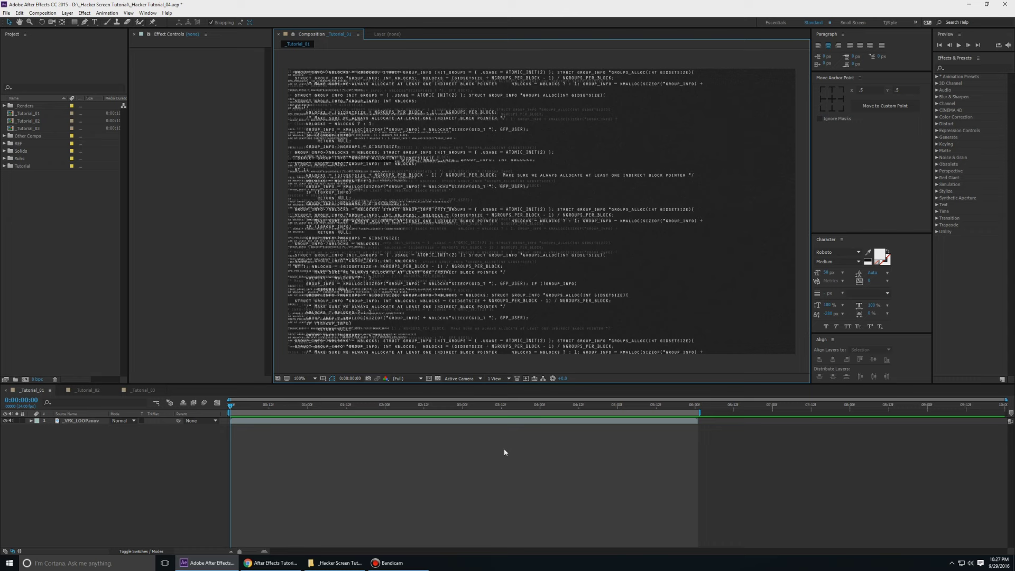
key(k)
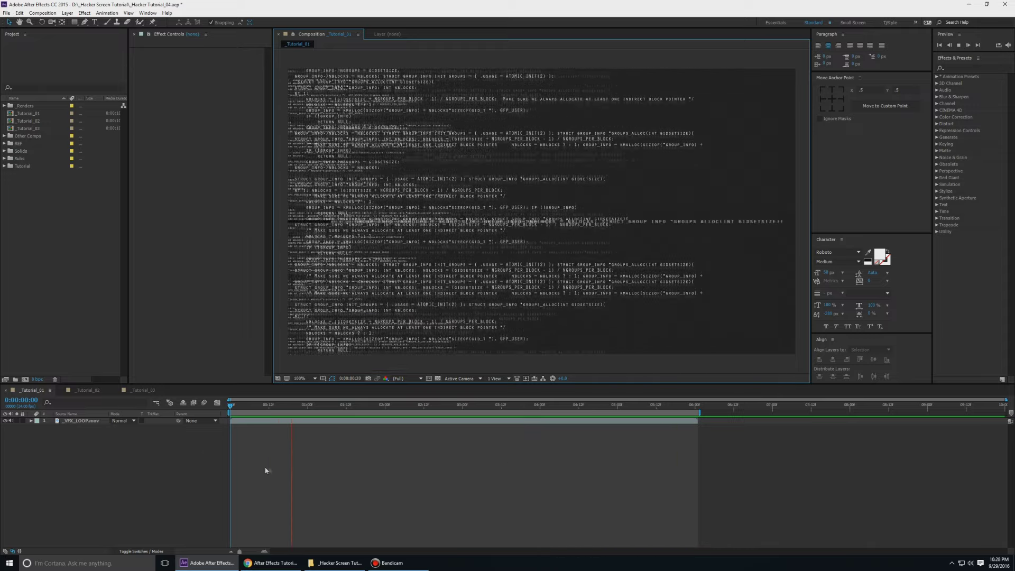
key(space)
Open the _Tutorial_02 composition and preview its green HACKED screen animation
click(88, 390)
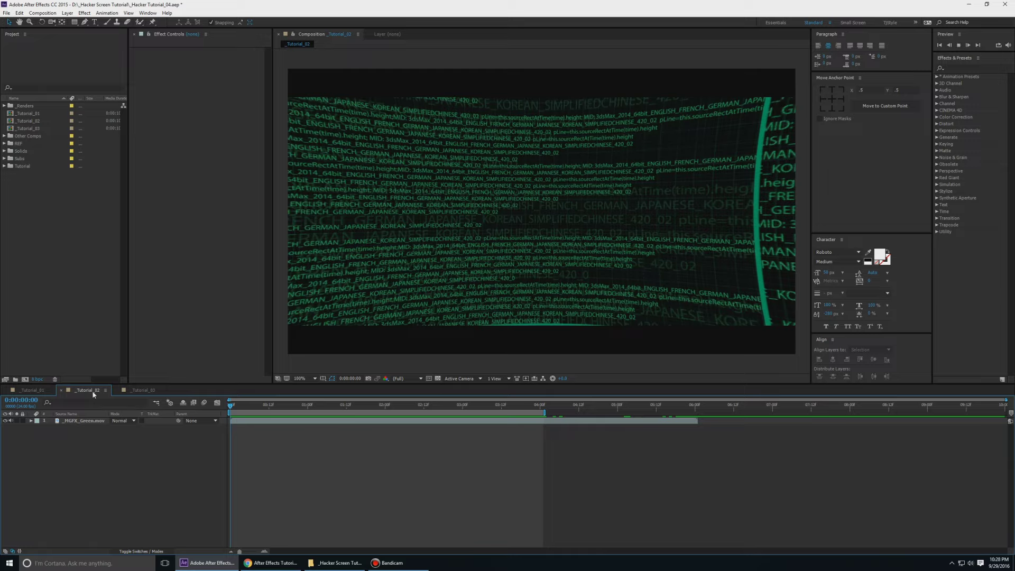
key(space)
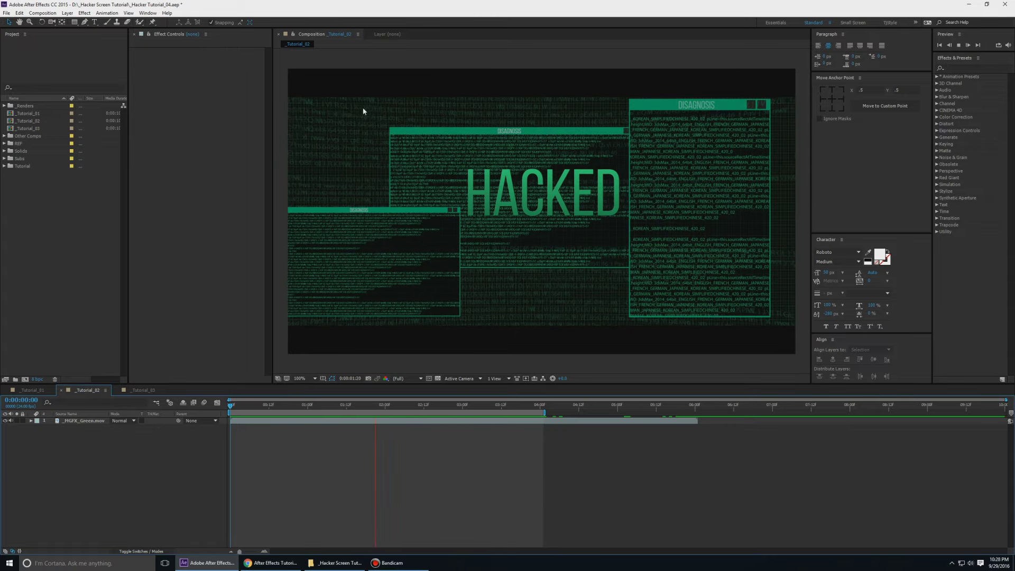
key(space)
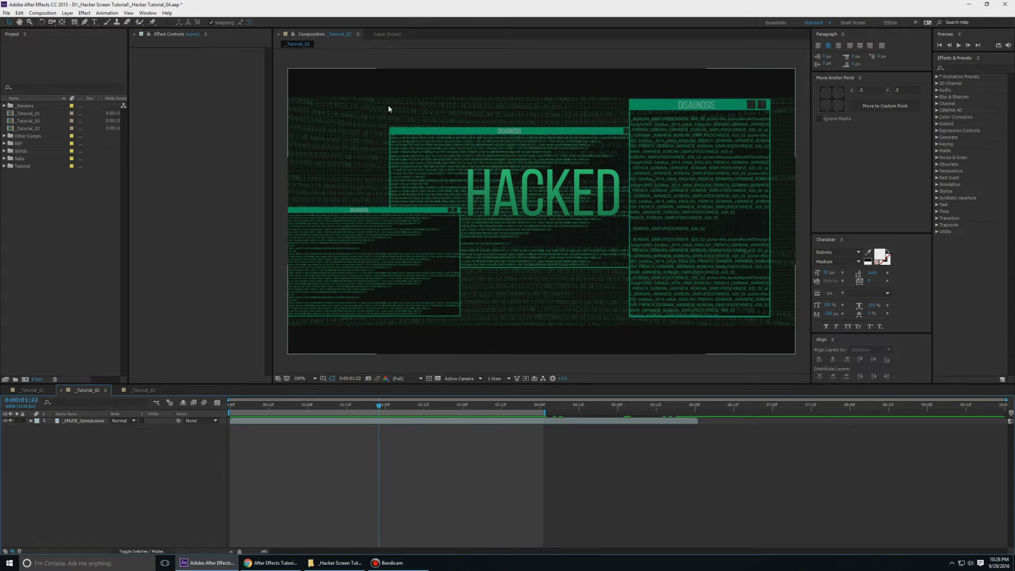
key(space)
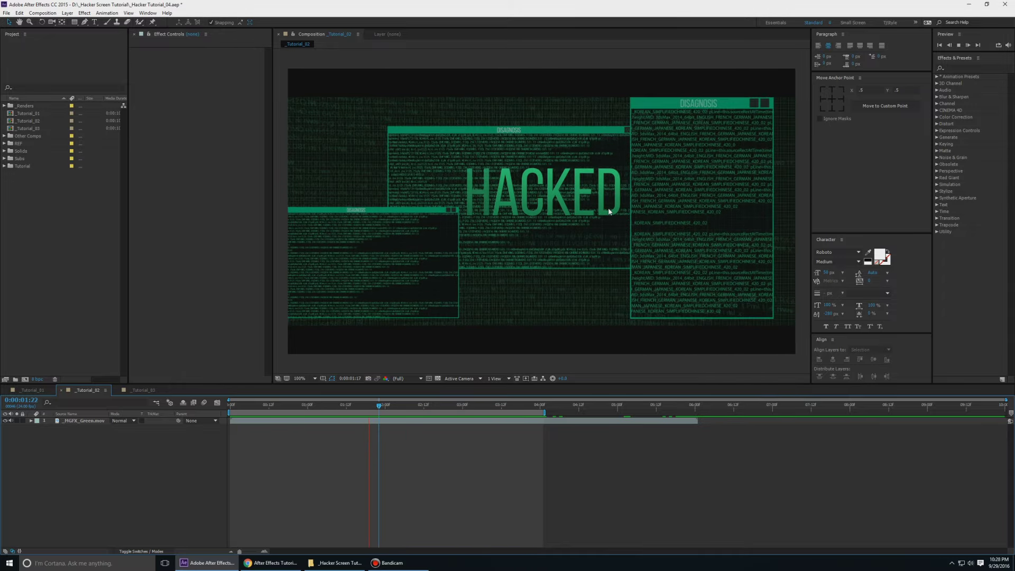
key(space)
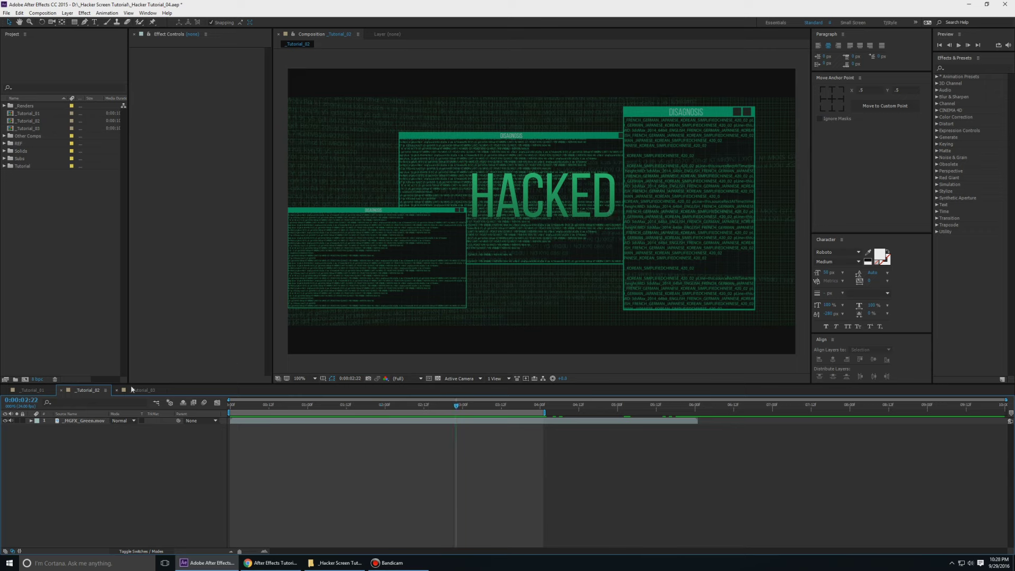
Open the _Tutorial_03 composition, preview its blue HACKED screen animation, and return to the start of the timeline
click(145, 390)
key(space)
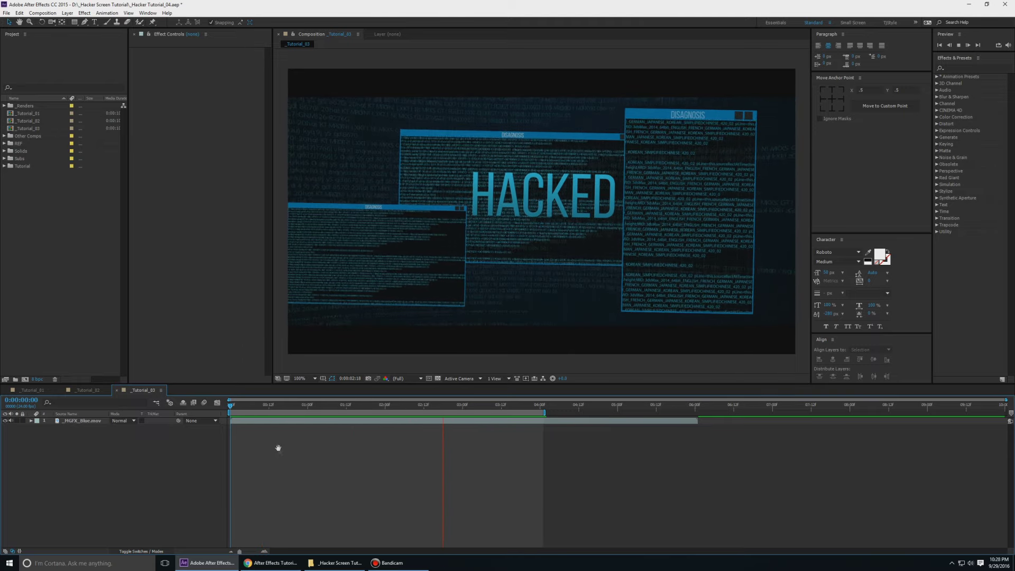
key(space)
key(space)
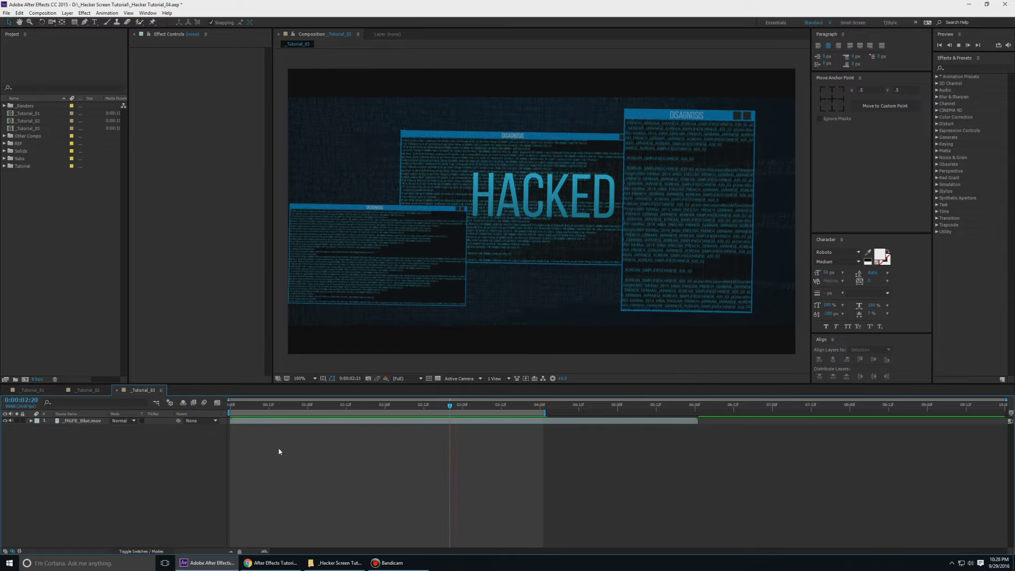
key(space)
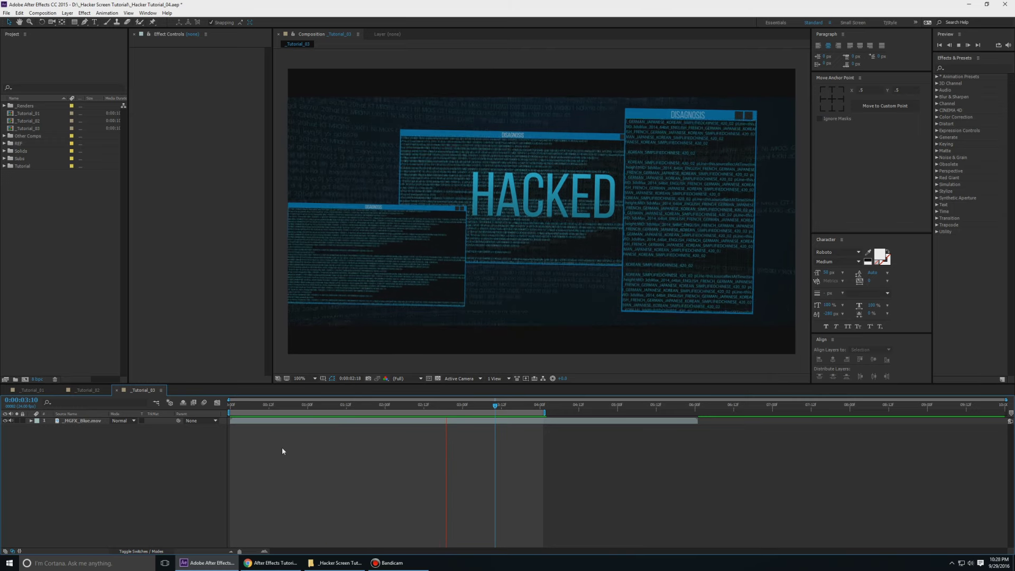
key(Home)
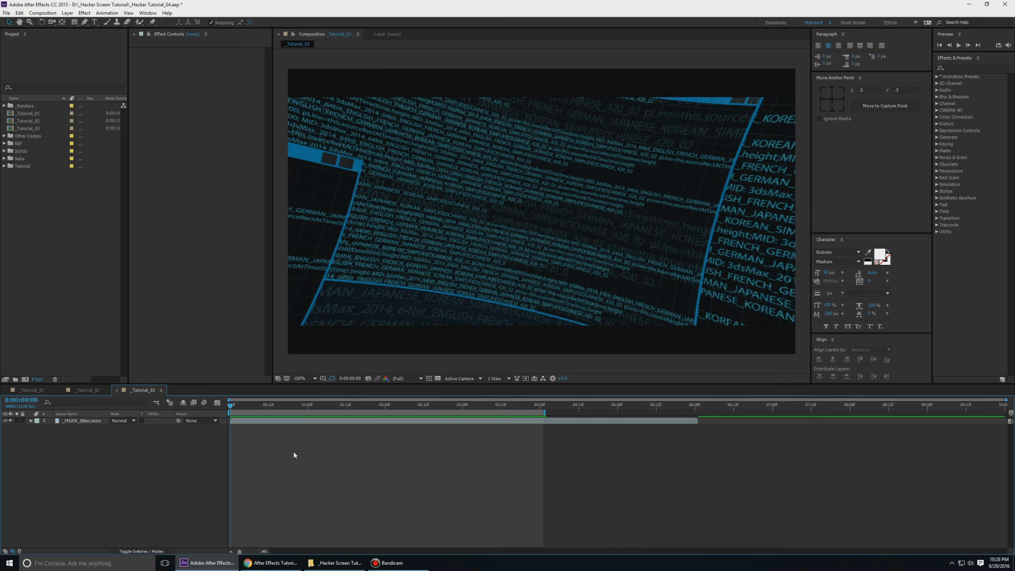
key(k)
key(j)
Switch to Chrome and look over the YouTube page of the "After Effects Tutorial - Seamless Loops" video
click(271, 562)
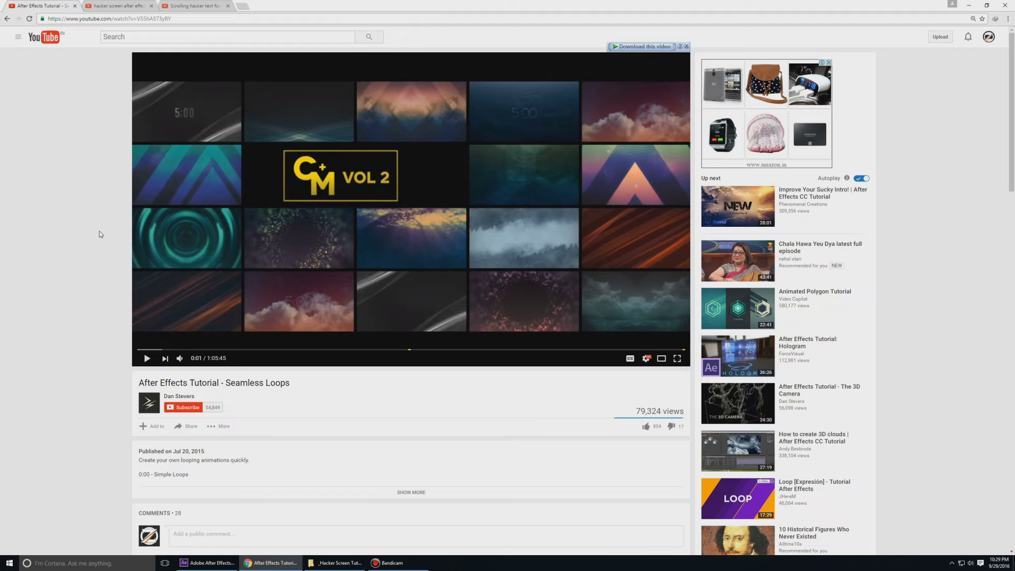
scroll(101, 234, down, 2)
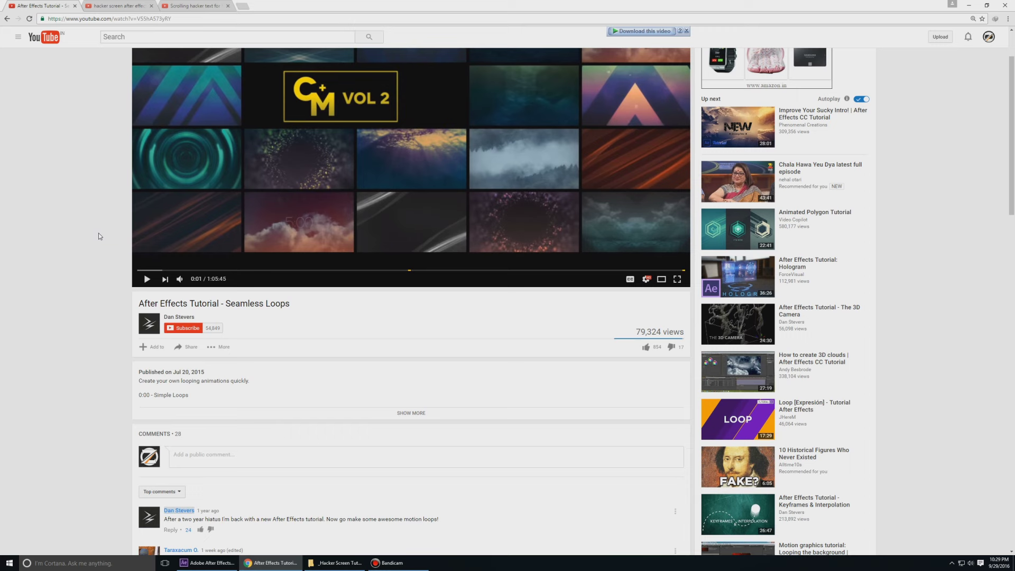
scroll(98, 237, up, 2)
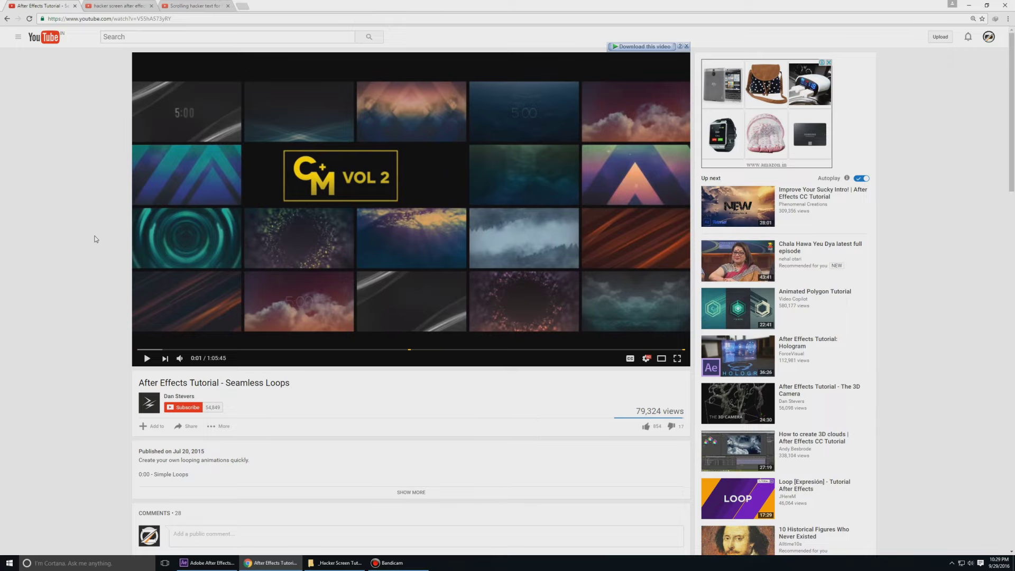
scroll(96, 240, down, 3)
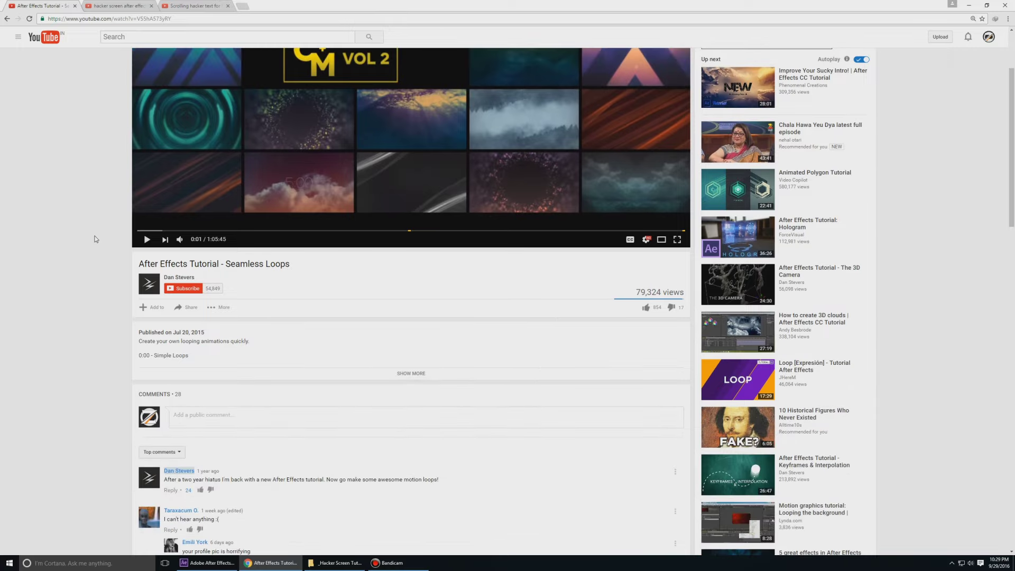
scroll(95, 240, up, 3)
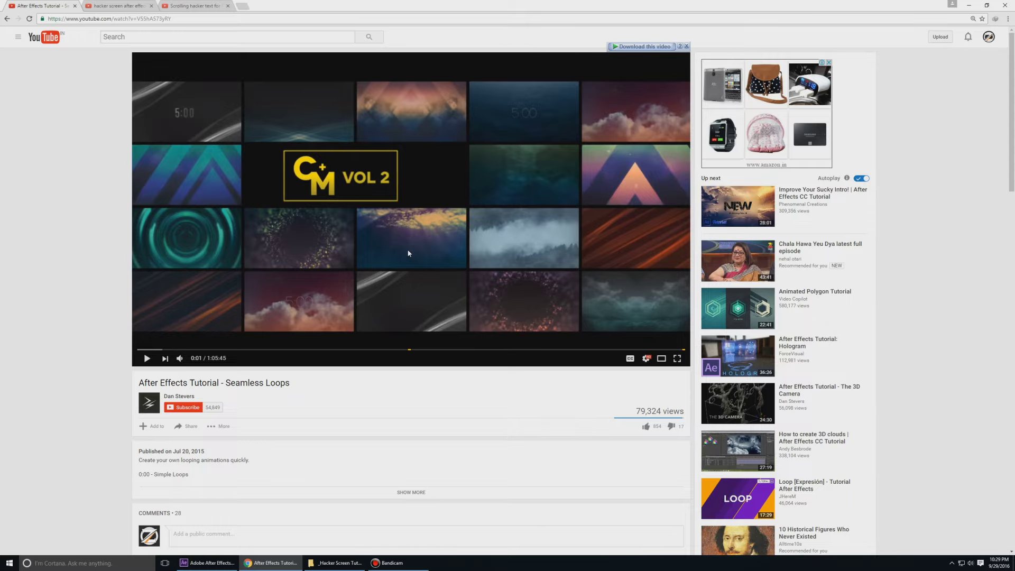
Switch back to After Effects and play the _Tutorial_01 composition again as a seamless loop example
key(alt+Tab)
click(31, 390)
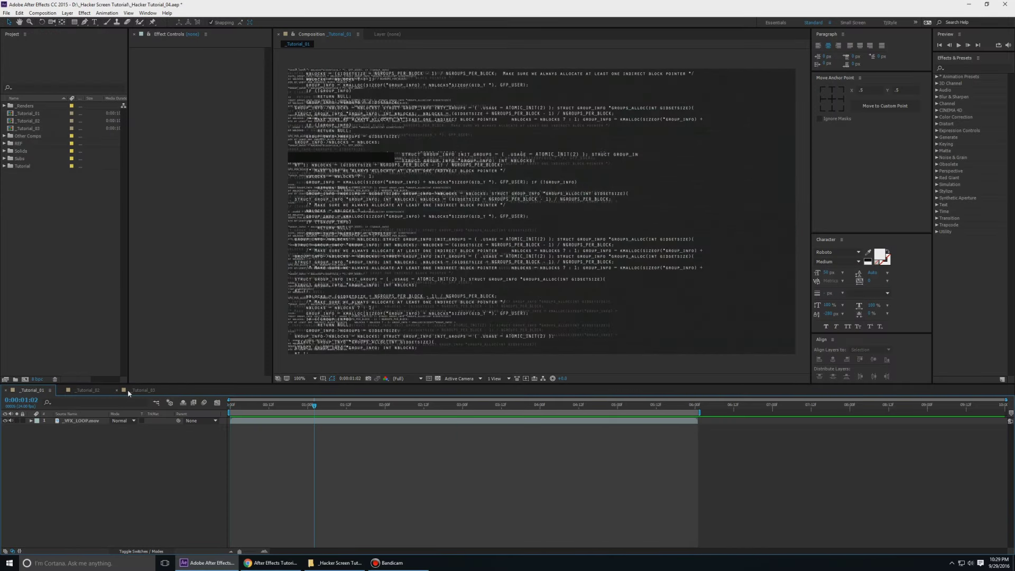
key(space)
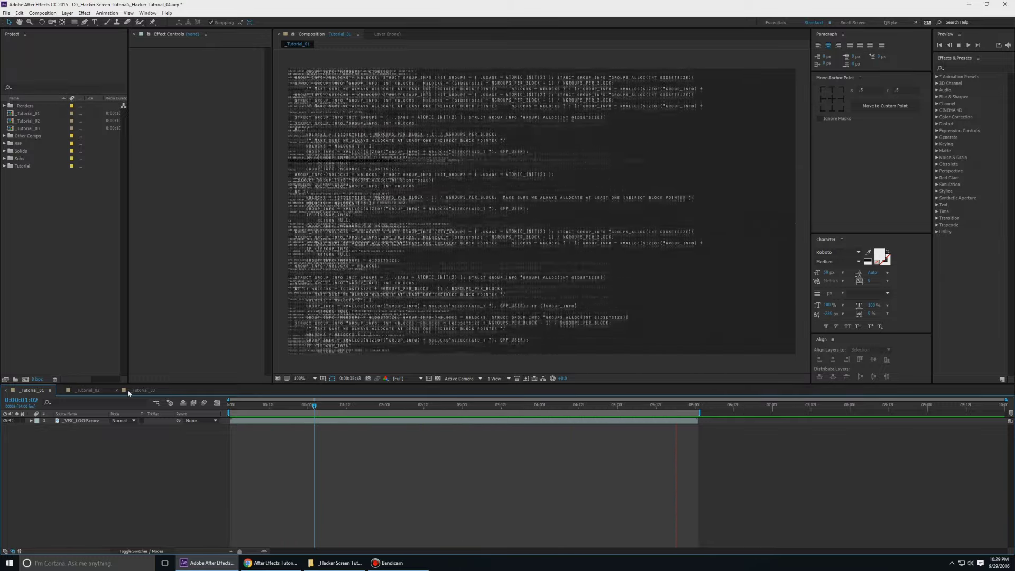
key(alt+Tab)
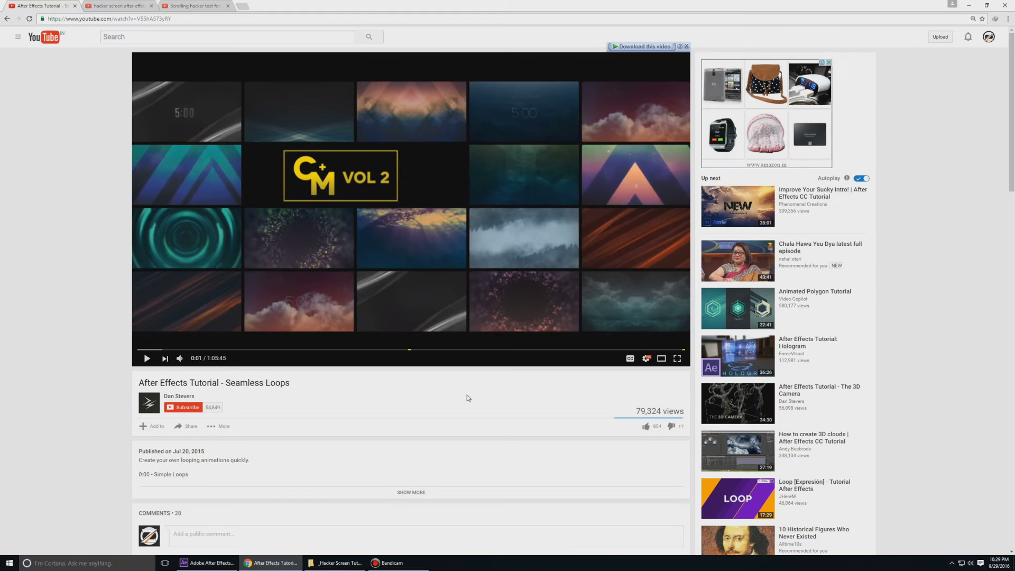
key(alt+Tab)
In Chrome, review the YouTube search results for "hacker screen after effects"
click(111, 5)
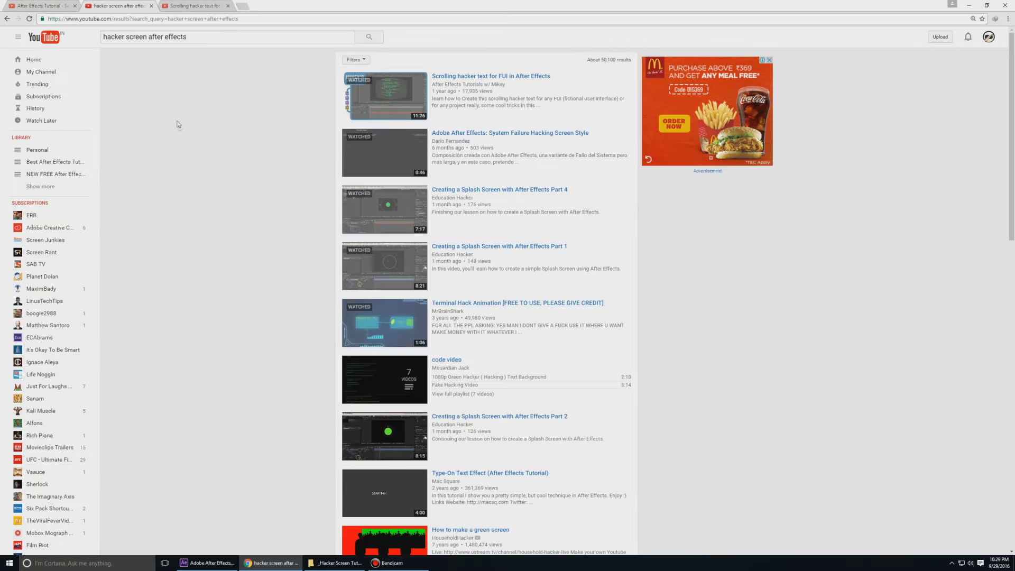
drag(217, 37, 18, 37)
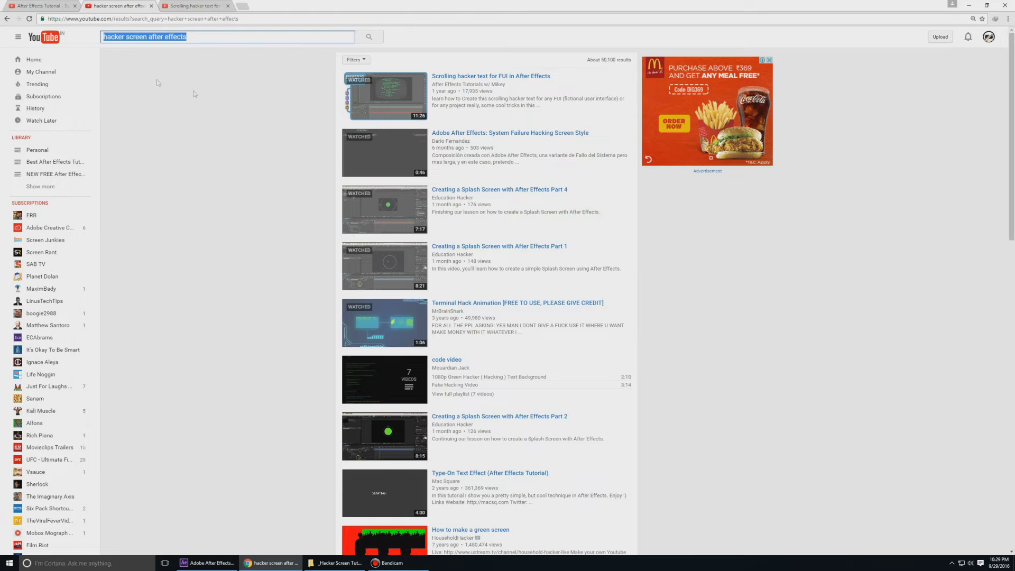
click(243, 99)
Go to the open "Scrolling hacker text for FUI in After Effects" video and expand its full description
click(201, 4)
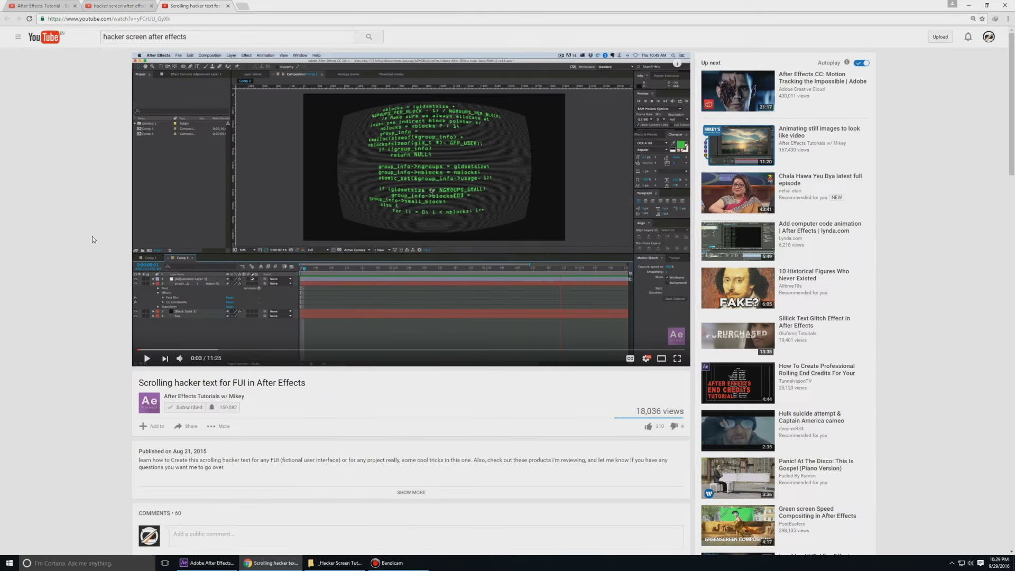
scroll(92, 239, down, 2)
click(168, 275)
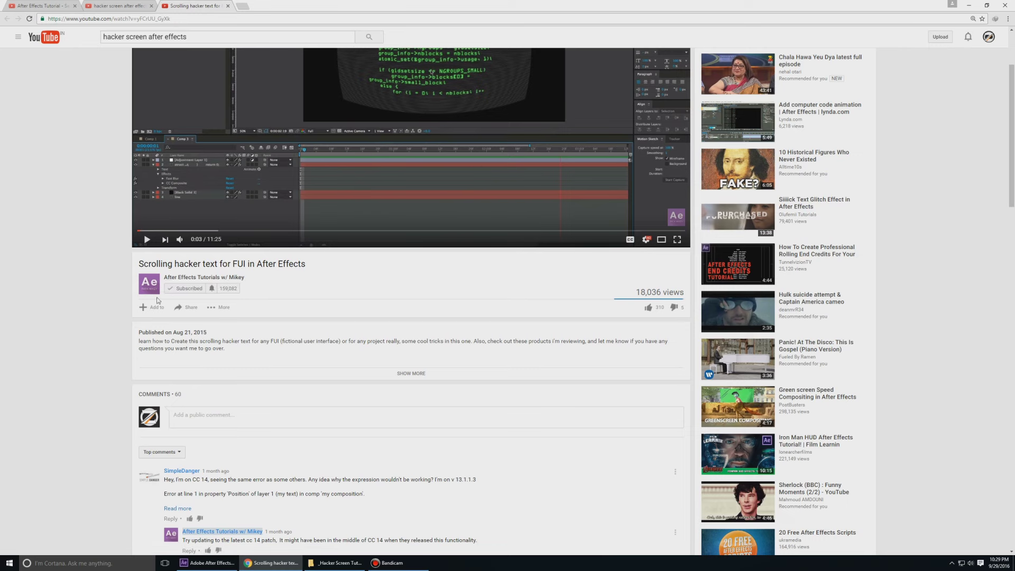
scroll(88, 303, up, 2)
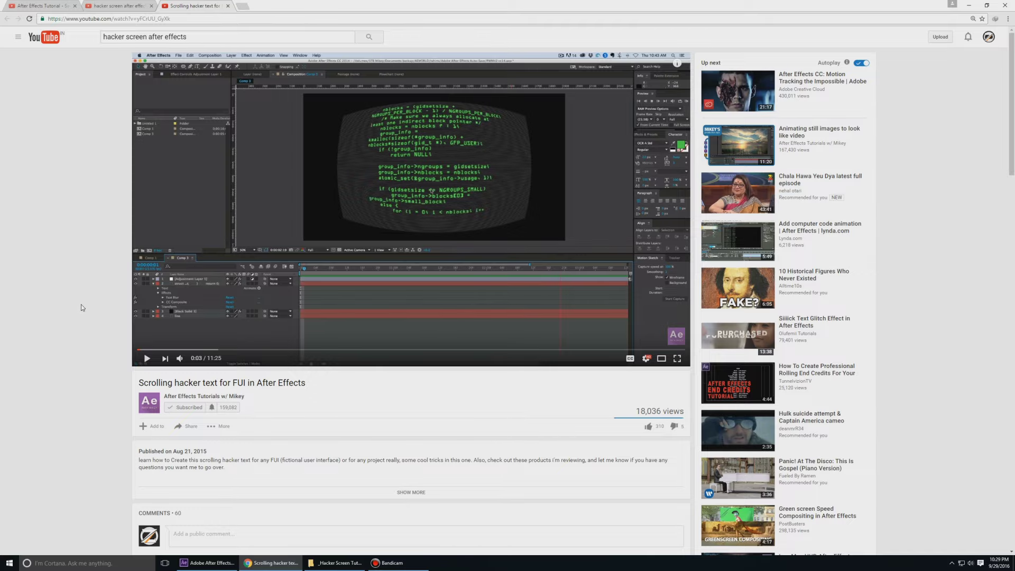
scroll(80, 304, down, 3)
scroll(80, 308, up, 3)
scroll(78, 309, down, 3)
click(400, 295)
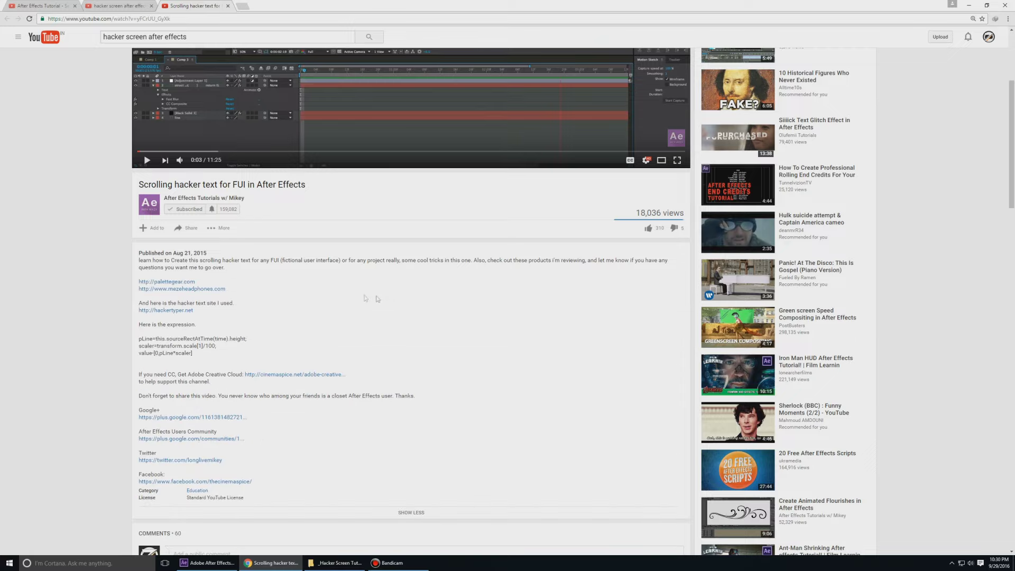
Open the hackertyper.net link from the description and generate code from "struct group_info init_groups" down to "out_undo_partial_alloc:"
click(160, 311)
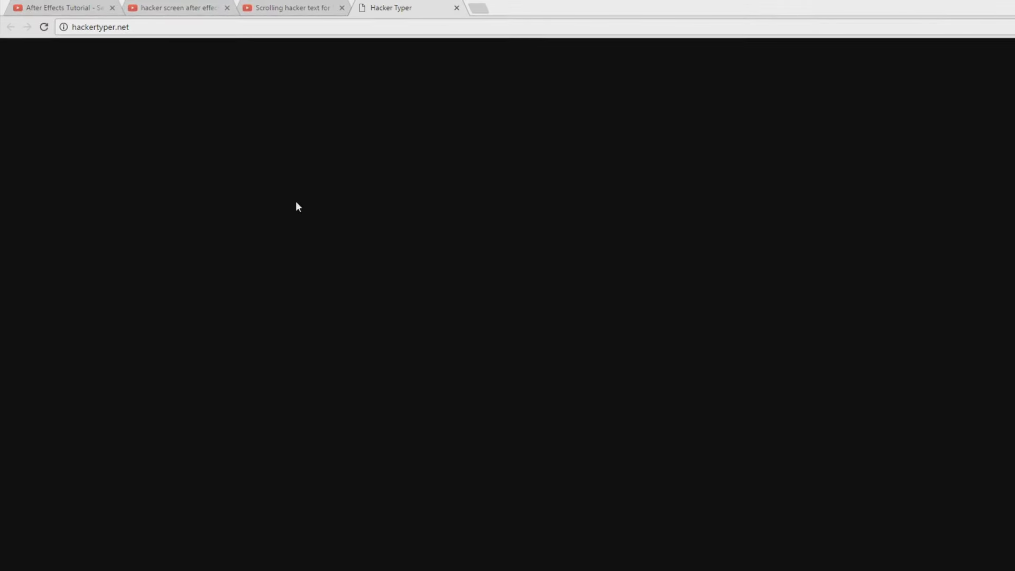
text(uct group_info init_groups = { .usage = ATOMIC_INIT(2) };)
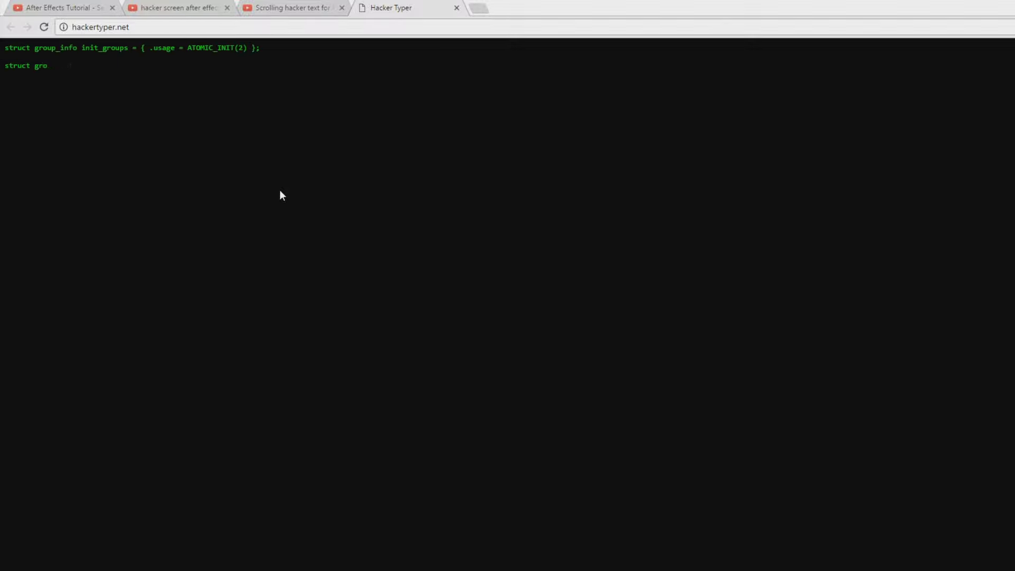
text(  struct group_info *groups_alloc(int gidsetsize){      struct group_info *group_info;      int nblocks;     int i;      nblocks = (gidsetsize + NGROUPS_PER_BLOCK - 1) / NGROUPS_PER_BLOCK;     /)
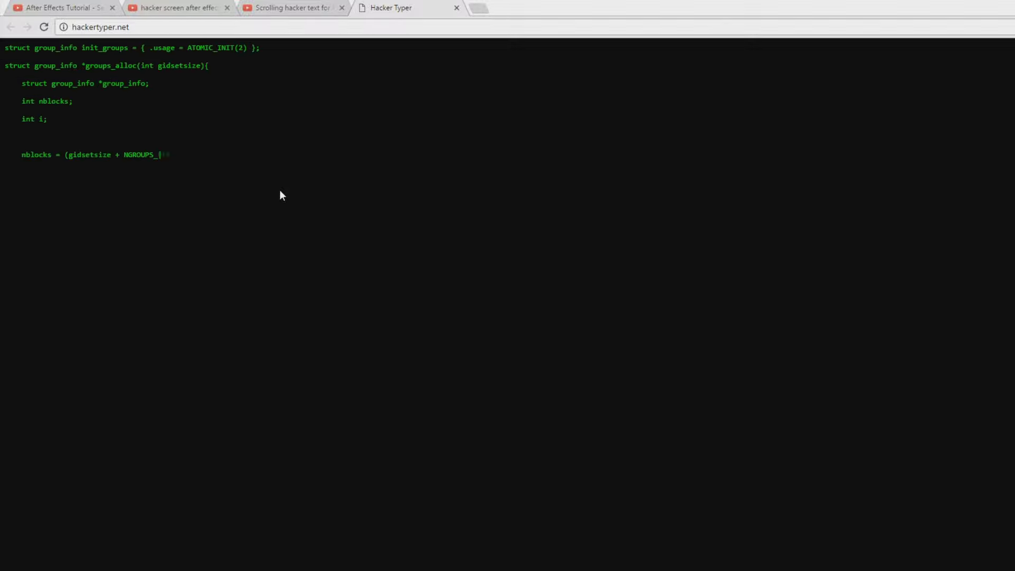
text(* Make sure we always allocate at least one indirect block pointer */     nblocks = nblocks ? : 1;     group_info = kmalloc(sizeof(*group_info) + nblocks*sizeof(gid_t *))
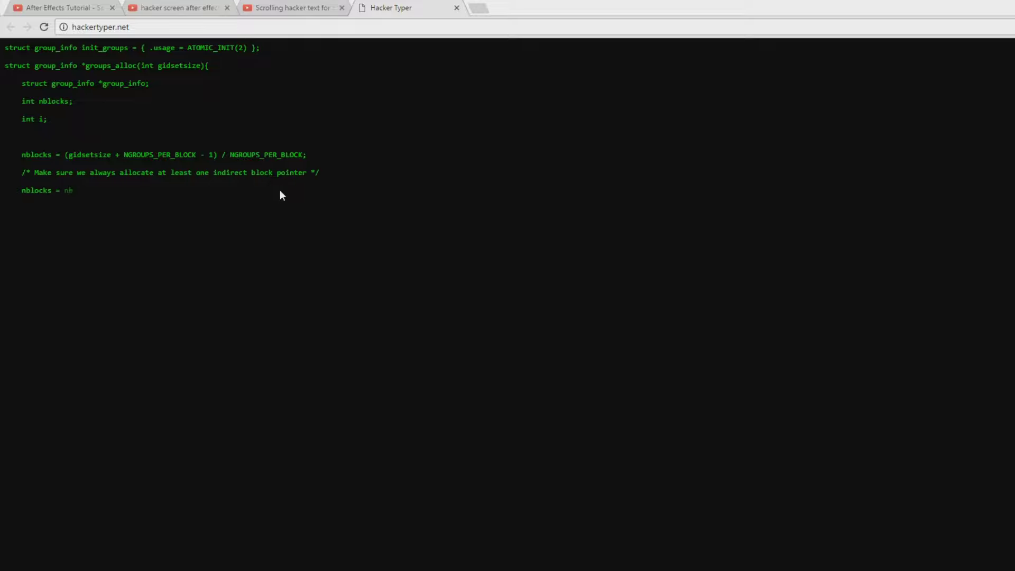
text(, GFP_USER);     if (!group_info)         return NULL;     group_info->ngroups = gidsetsize;     group_info->nblocks = nblocks;     atomic_set(&group_info->usage, 1);      if ()
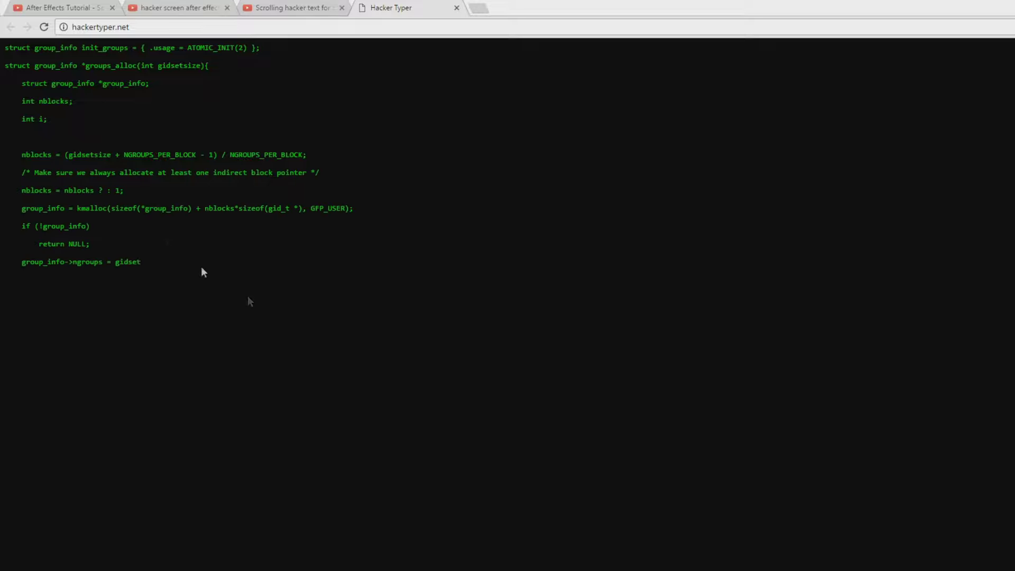
text(gidsetsize <= NGROUPS_SMALL))
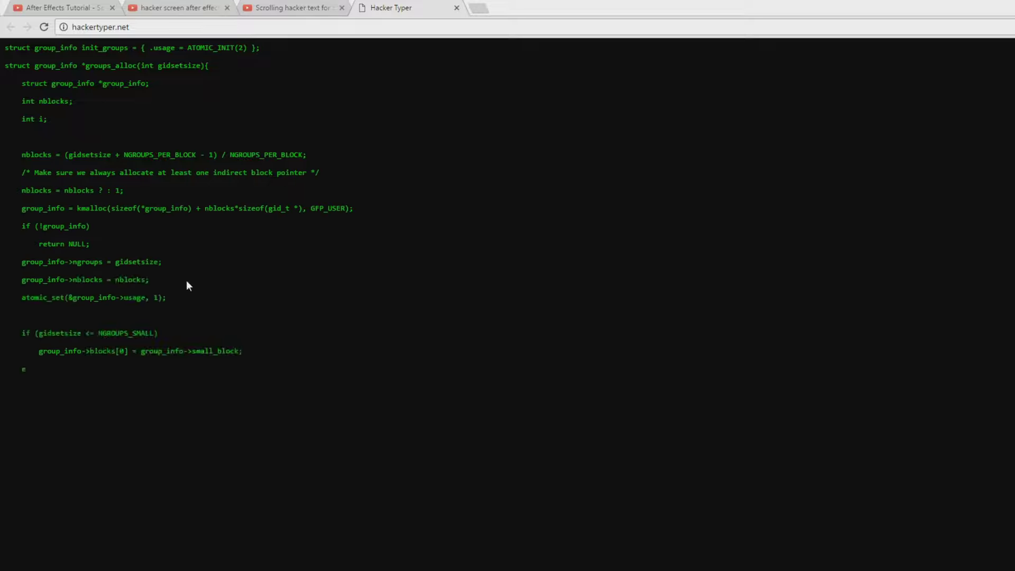
text(         group_info->blocks[0] = group_info->small_block;     else {         for (i = 0; i < nblocks; i++) {             gid_t *b;             b = (void *)__get_free_page(GFP_USER);             if (!b)                 goto out_undo_partial_alloc;             group_info->blocks[i] = b;         }     }     return group_info;  out_undo_partial_alloc:)
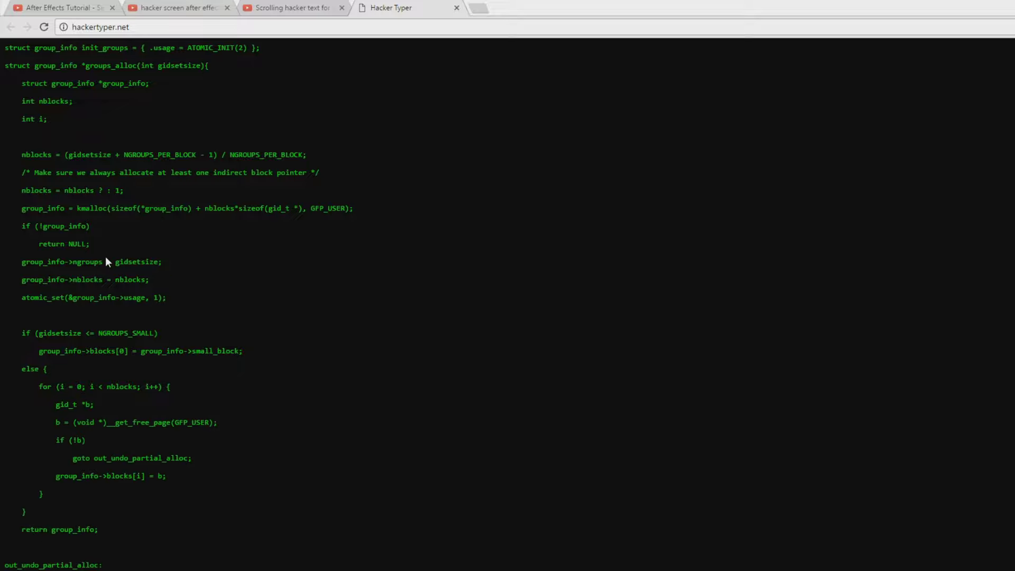
text(     while (--i >= 0) {         free_page((unsigned long)group_info->blocks[i]);     }     kfree(group_info);     return NULL; }  EXPORT_SYMBOL(groups_alloc);  void group)
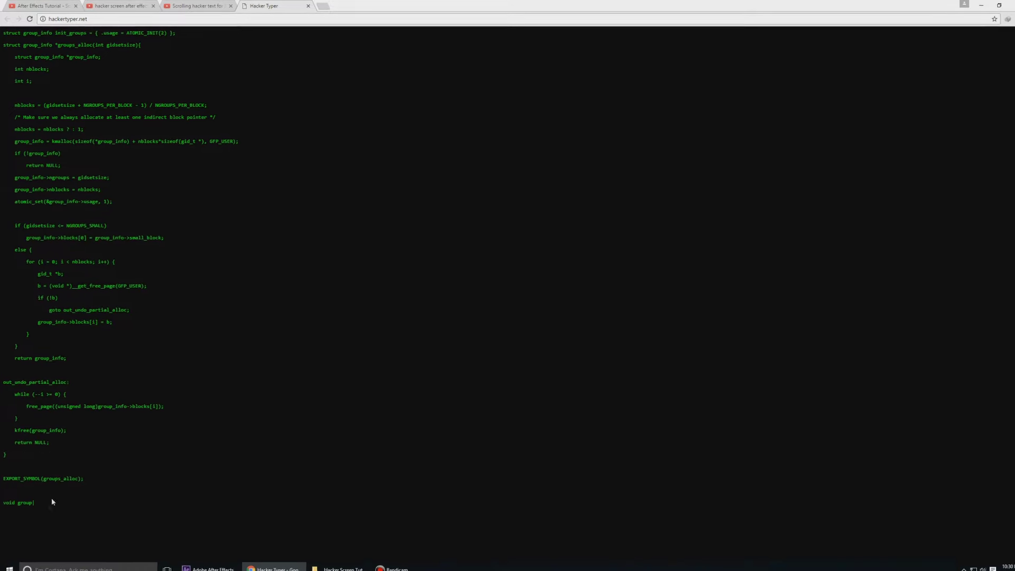
Generate further code down to "void group" and copy everything from "struct group_info init_groups" through "EXPORT_SYMBOL(groups_alloc);"
drag(43, 486, 2, 36)
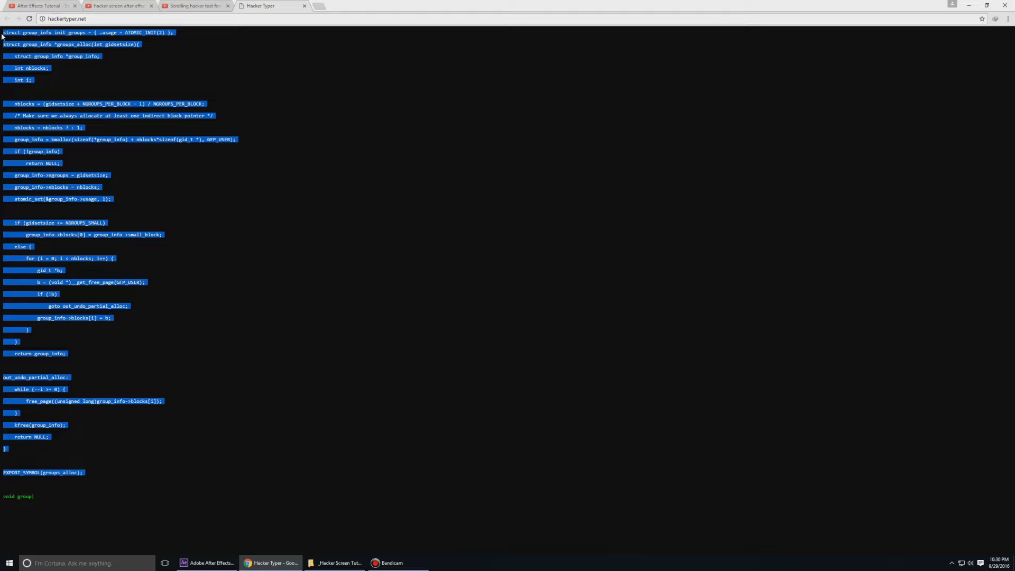
right_click(32, 30)
click(49, 35)
click(279, 465)
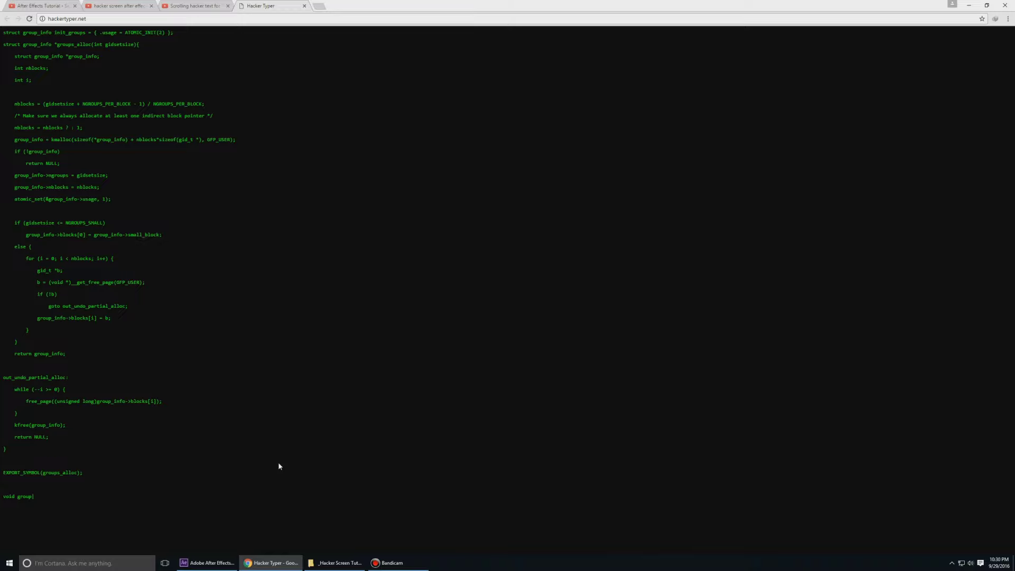
Switch to After Effects and create a 1280 x 720 composition named _Main at 24 fps, lasting 0:00:10:00
click(206, 562)
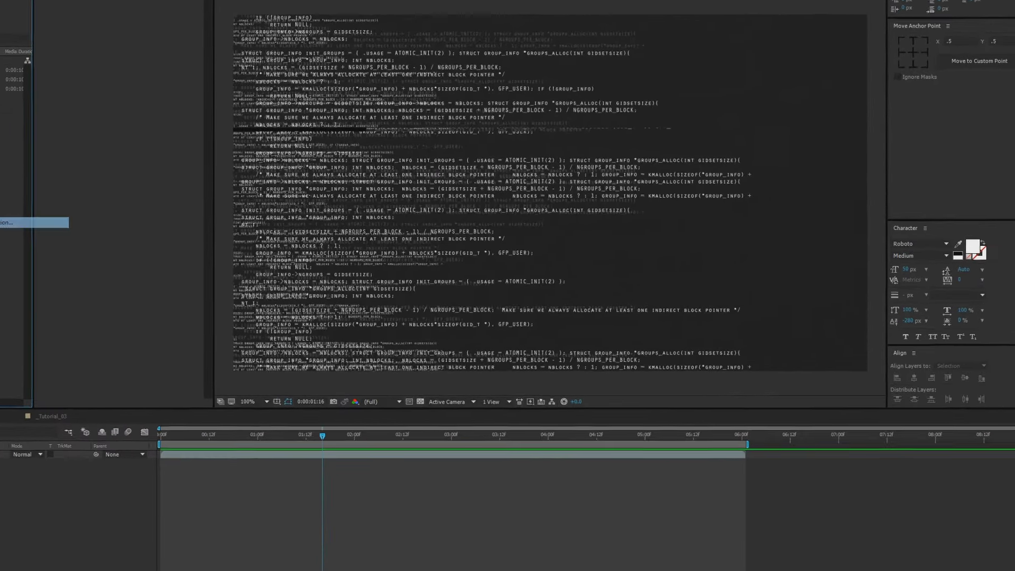
key(ctrl+n)
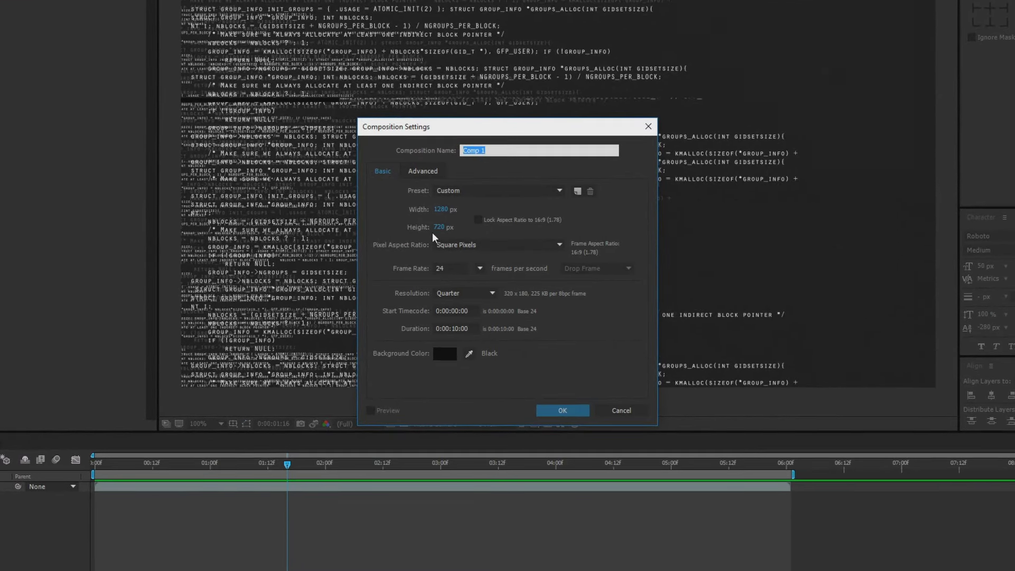
text(_mai)
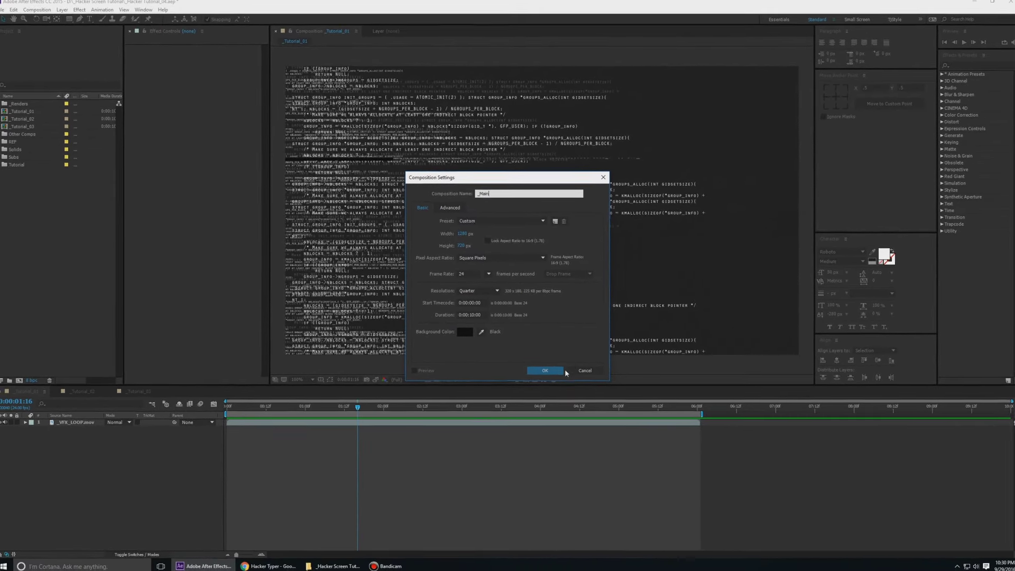
click(562, 370)
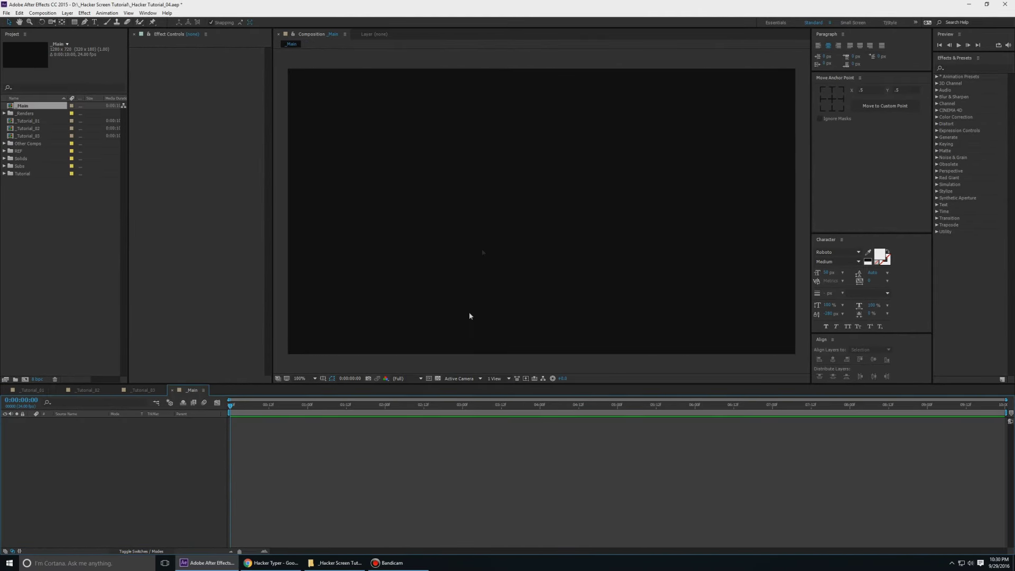
Add a text layer containing the copied code and move it up so its first lines fall inside the frame
click(94, 22)
click(483, 154)
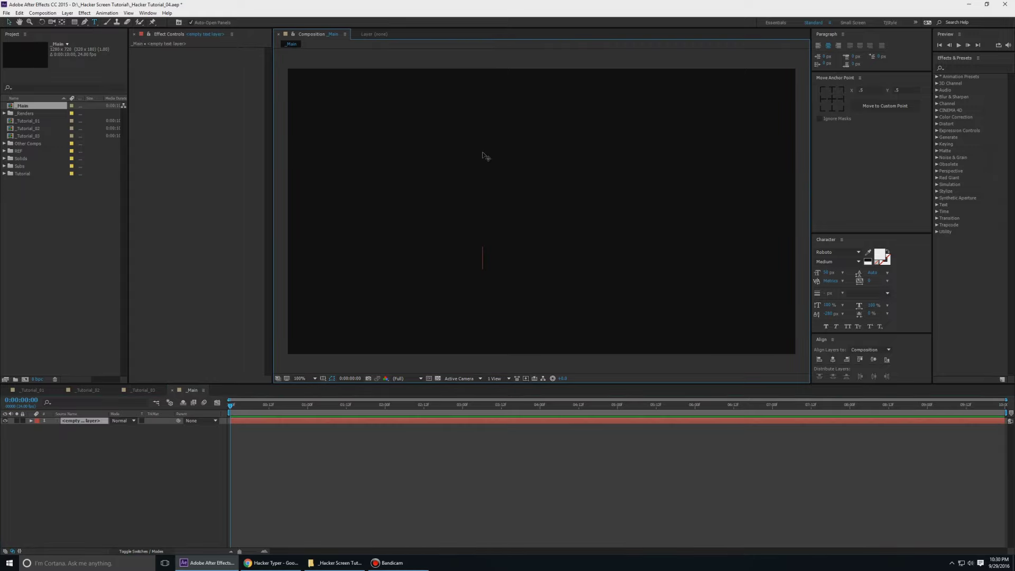
key(ctrl+v)
key(ctrl+Return)
key(v)
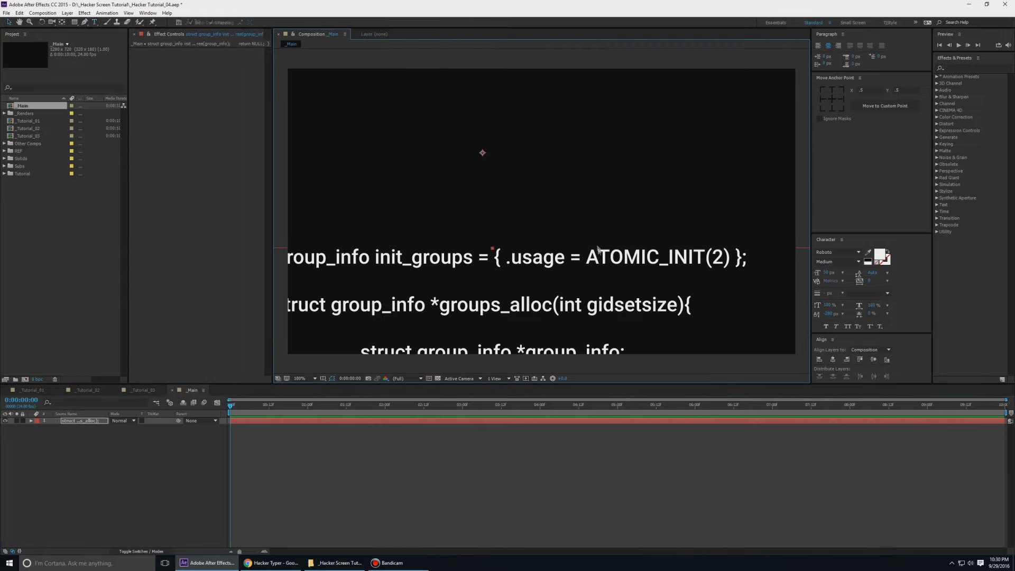
scroll(483, 153, down, 1)
drag(550, 291, 586, 214)
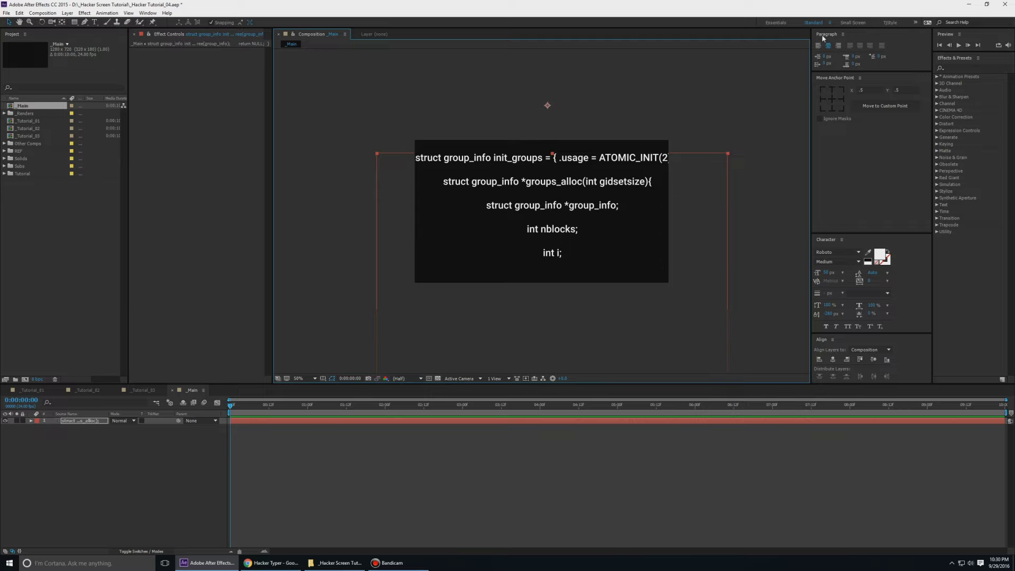
key(period)
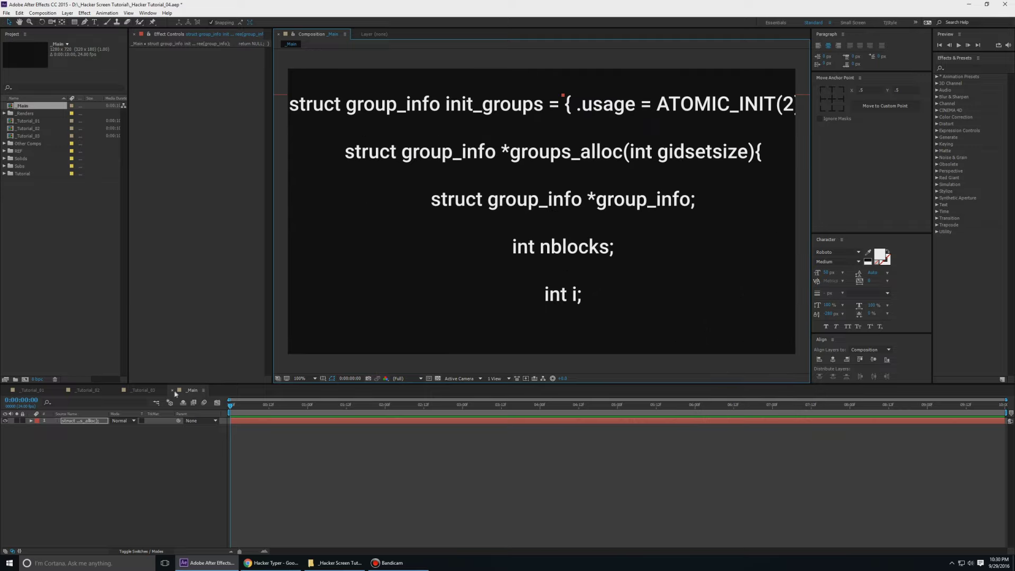
Close the _Tutorial_03 and _Tutorial_02 compositions in the timeline and return to _Main
scroll(175, 393, up, 1)
scroll(175, 393, up, 1)
scroll(176, 393, down, 1)
scroll(178, 392, up, 1)
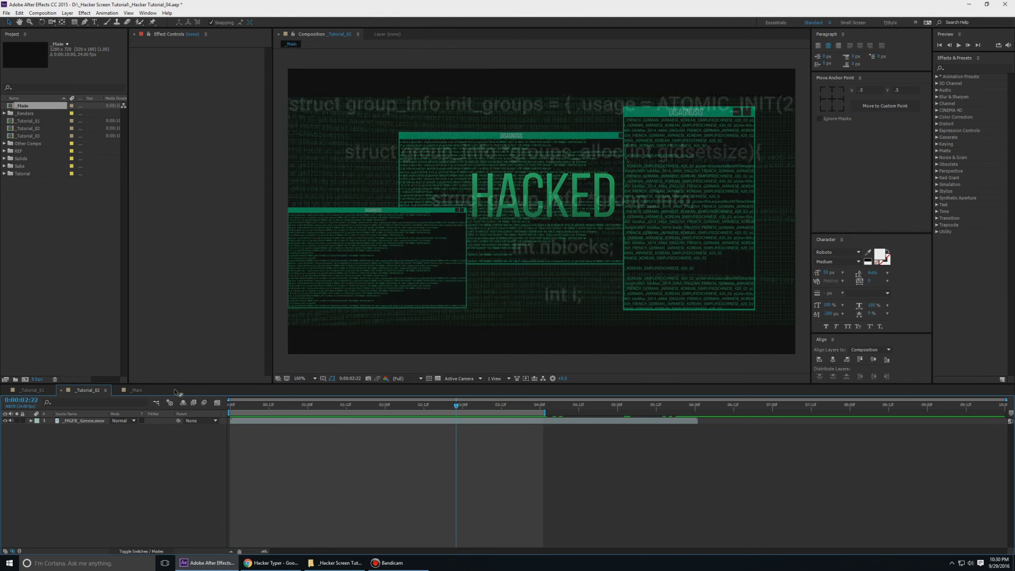
scroll(176, 392, down, 1)
scroll(114, 395, up, 1)
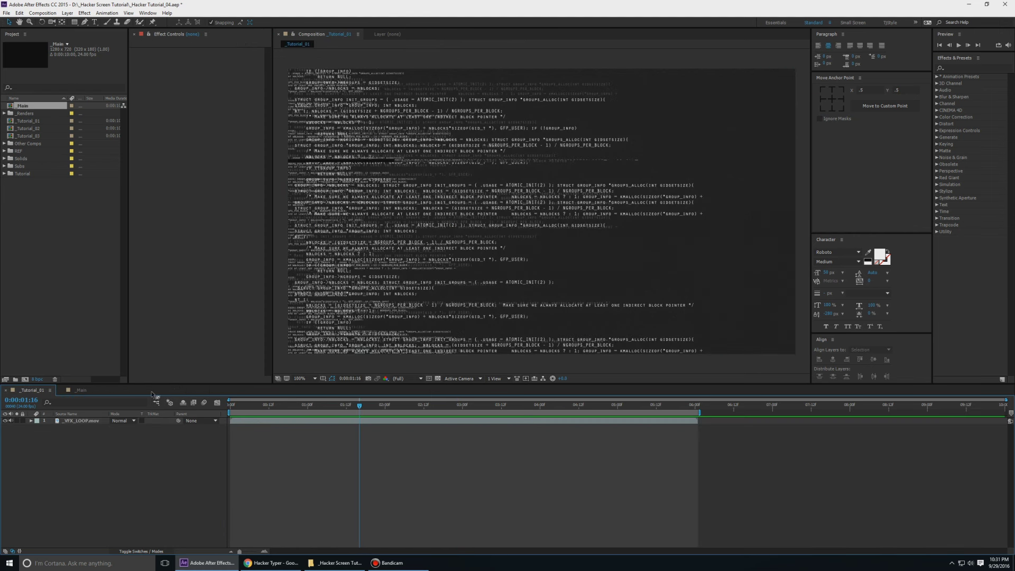
scroll(154, 393, down, 1)
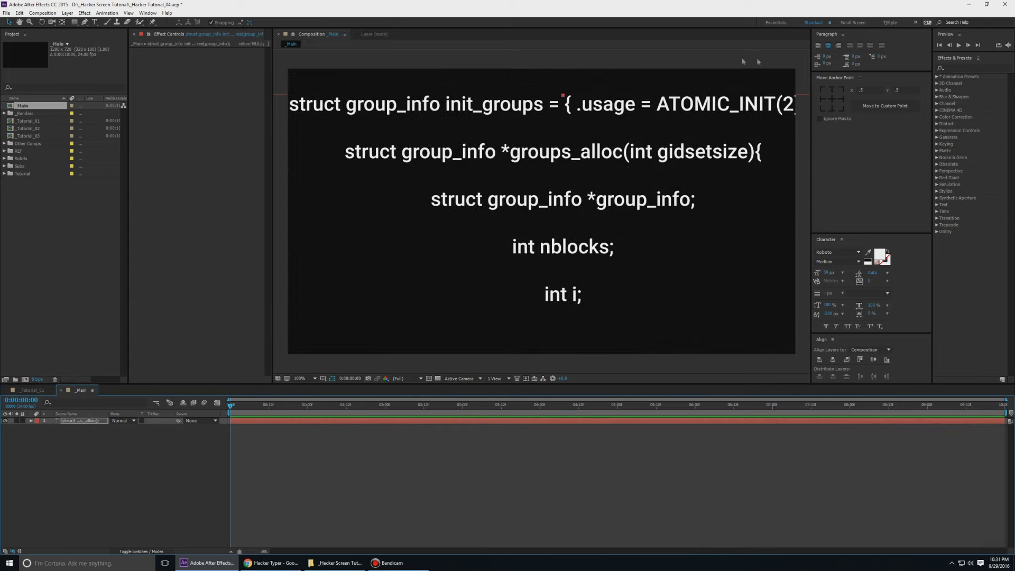
Left-align the code text and set its font size to 20 px
click(818, 47)
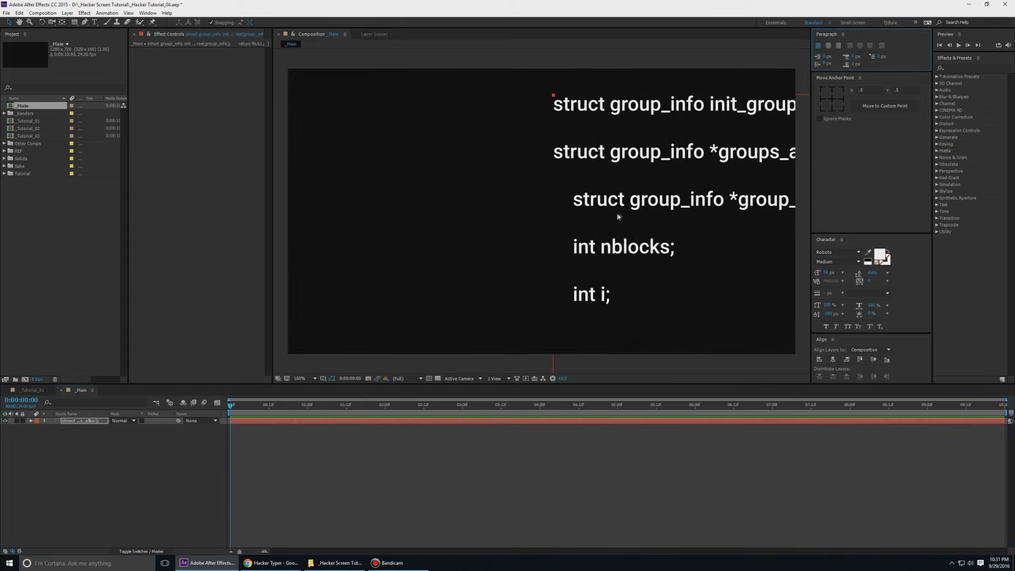
key(comma)
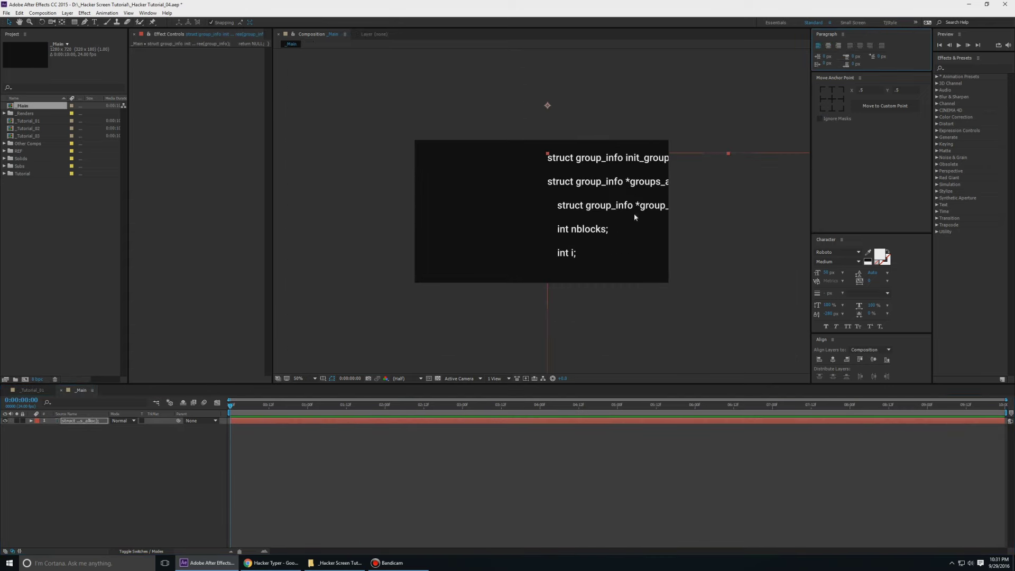
click(827, 273)
click(826, 272)
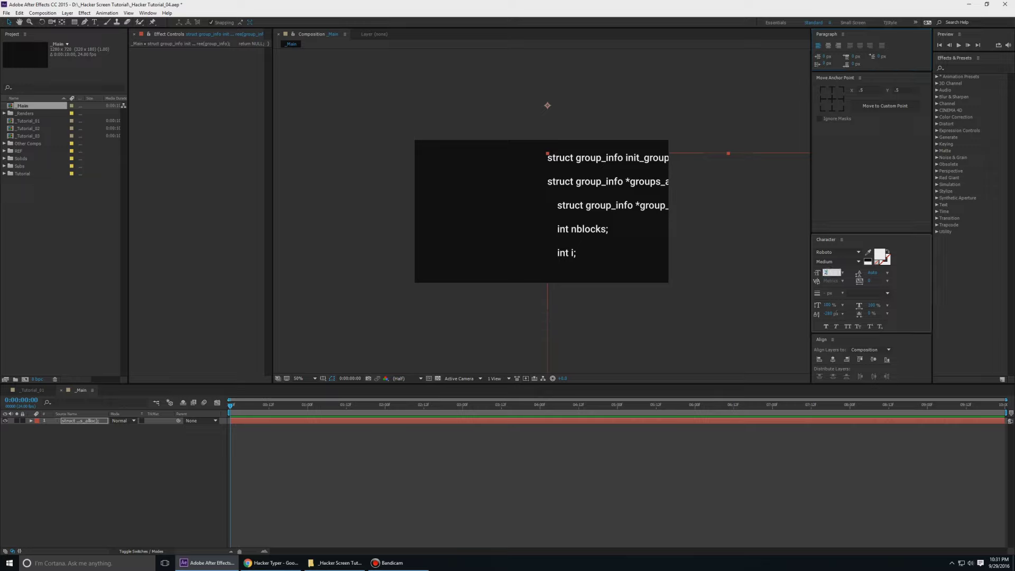
text(28)
key(Return)
key(period)
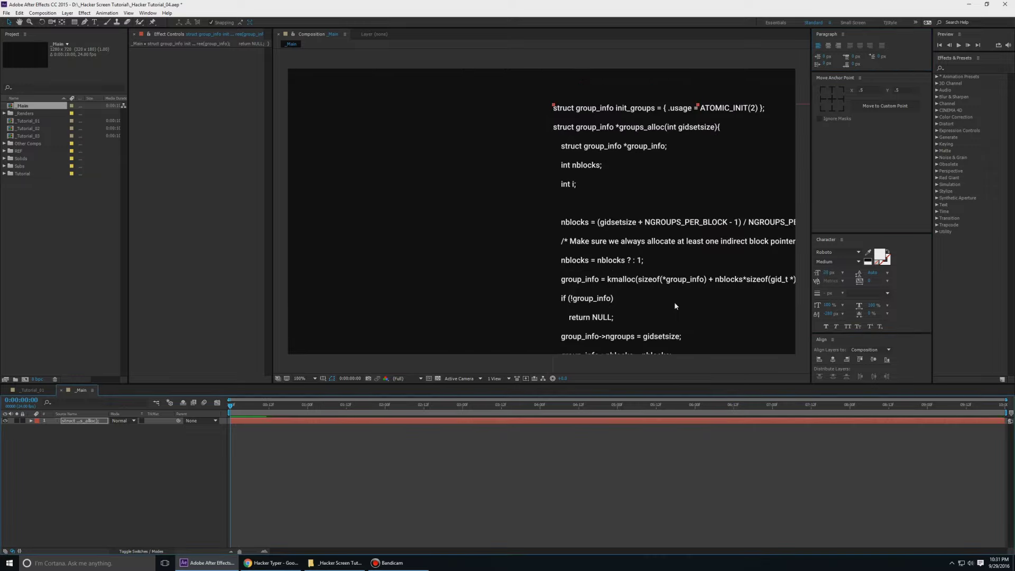
key(comma)
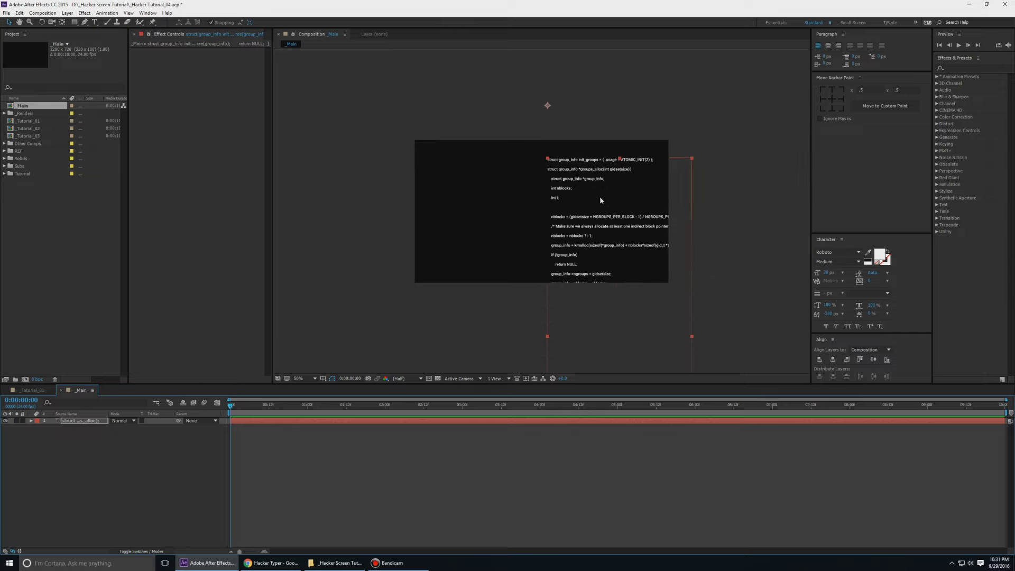
key(period)
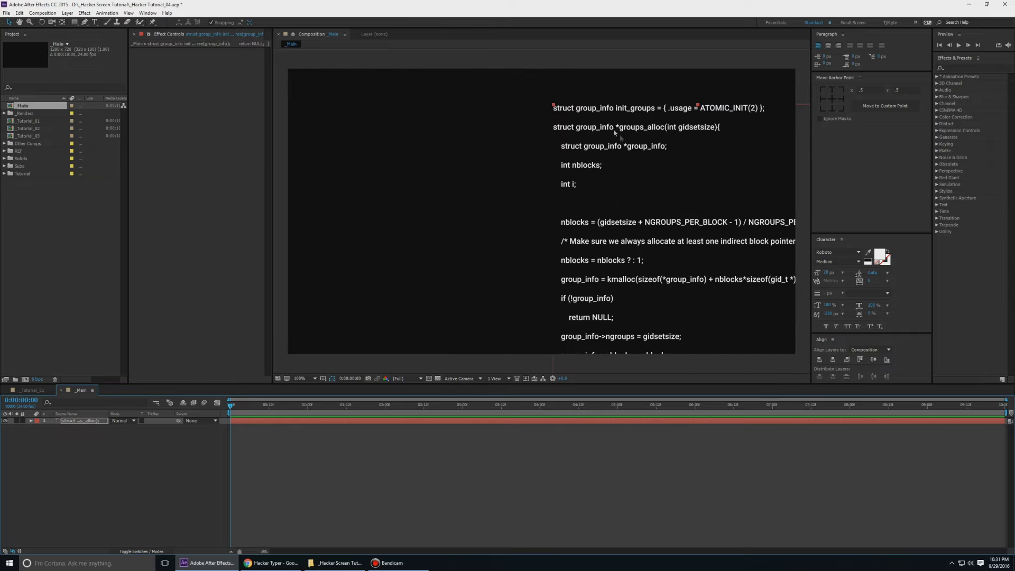
Lower the code text's baseline shift to -1265 px and move the text block up and left within the frame
drag(828, 313, 841, 86)
click(838, 83)
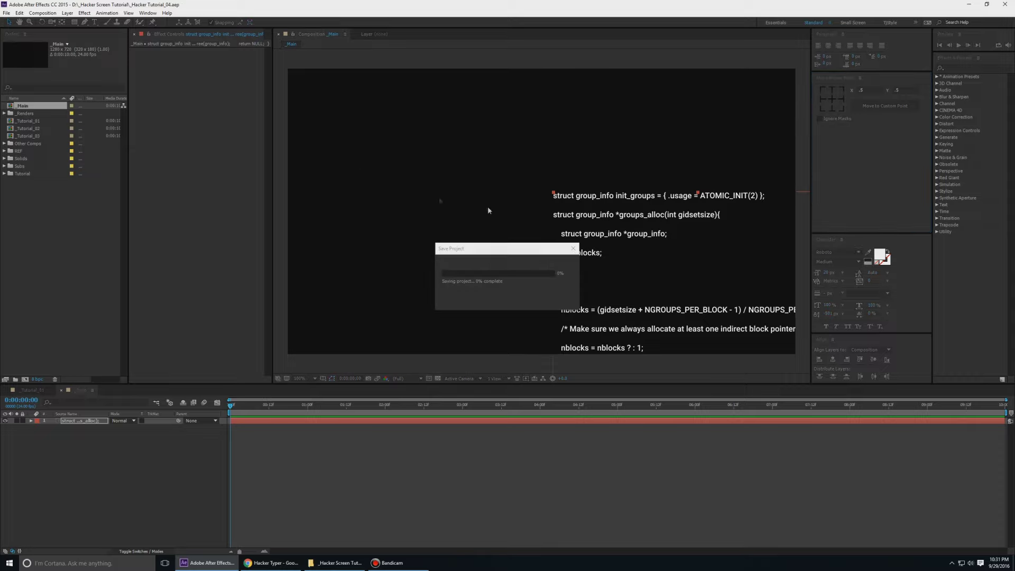
drag(666, 219, 506, 129)
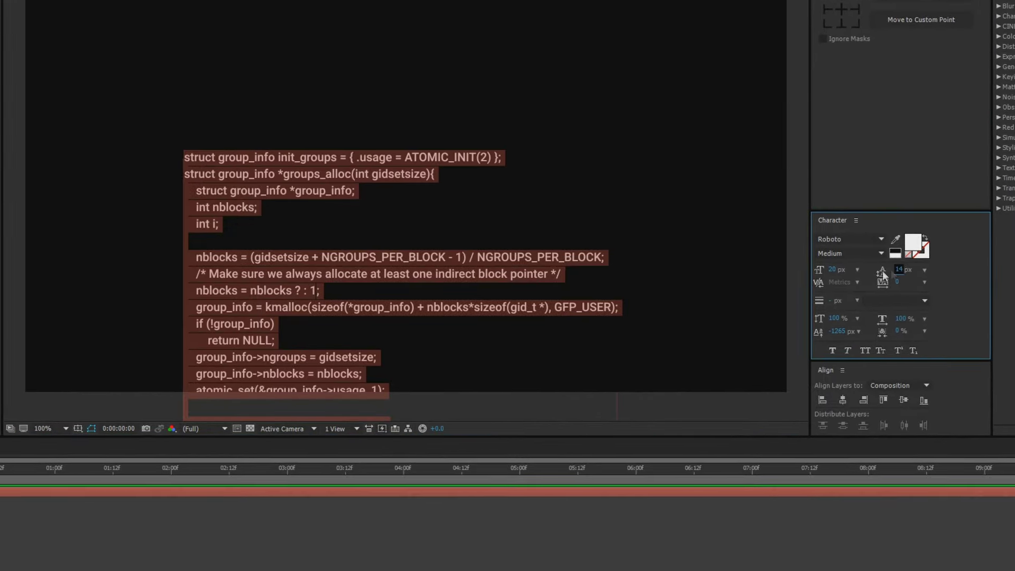
Set the leading of all the code lines to 17 px and move the text block toward the frame's upper left
drag(897, 269, 902, 269)
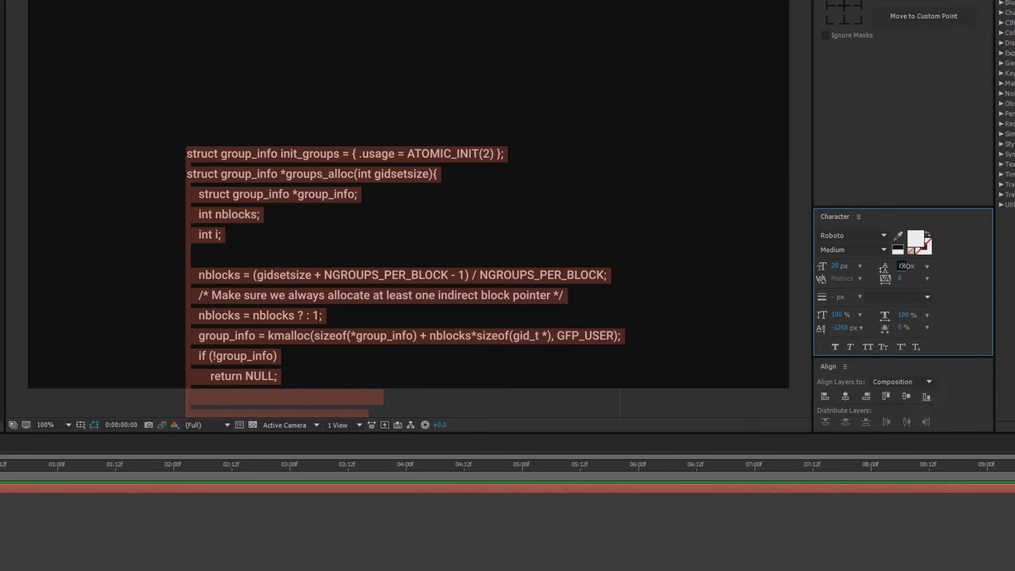
key(ctrl+Return)
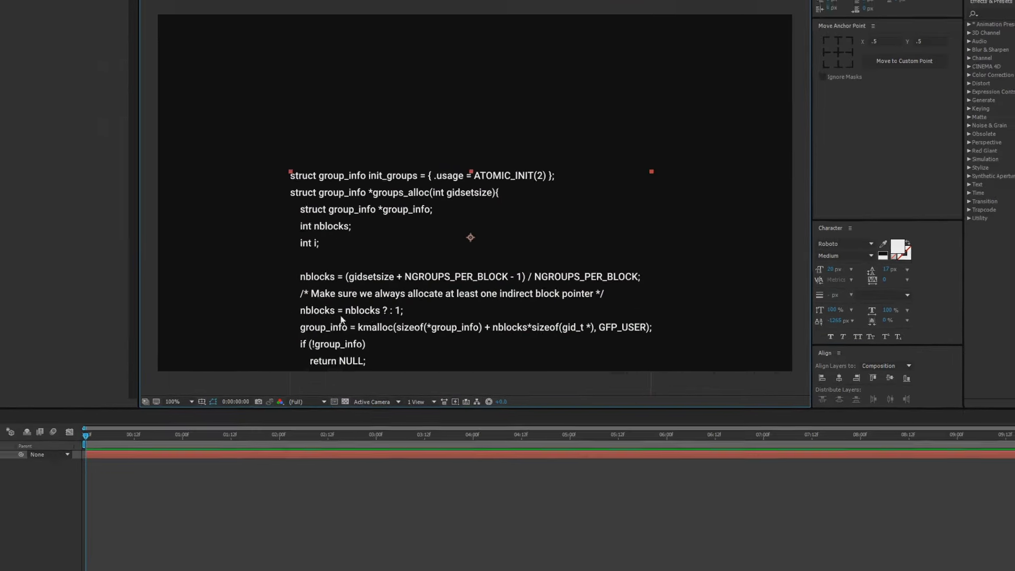
drag(244, 318, 176, 177)
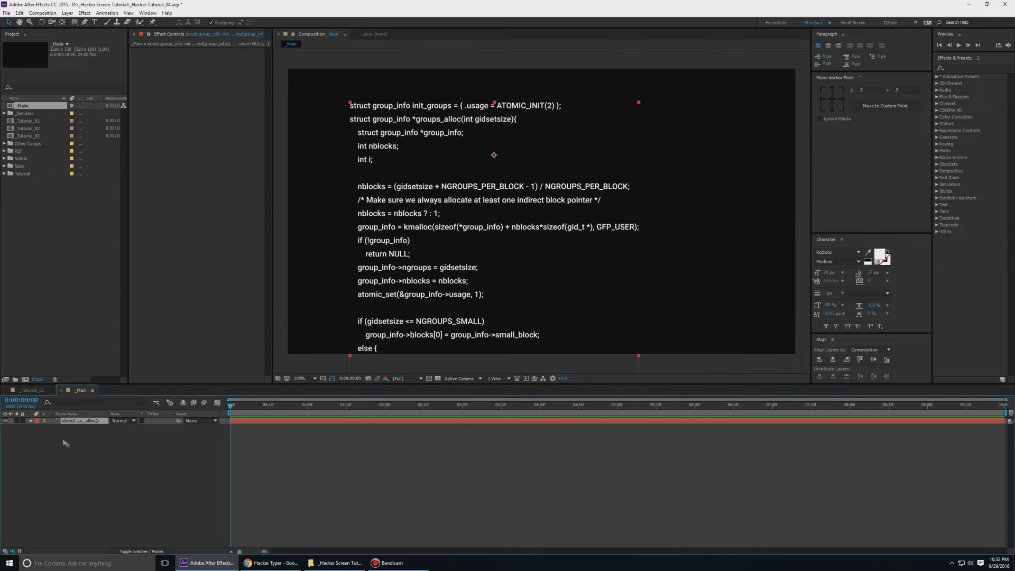
Scale the code text layer to 50% and move it to the left half of the frame, fully in view
key(s)
click(123, 427)
key(Return)
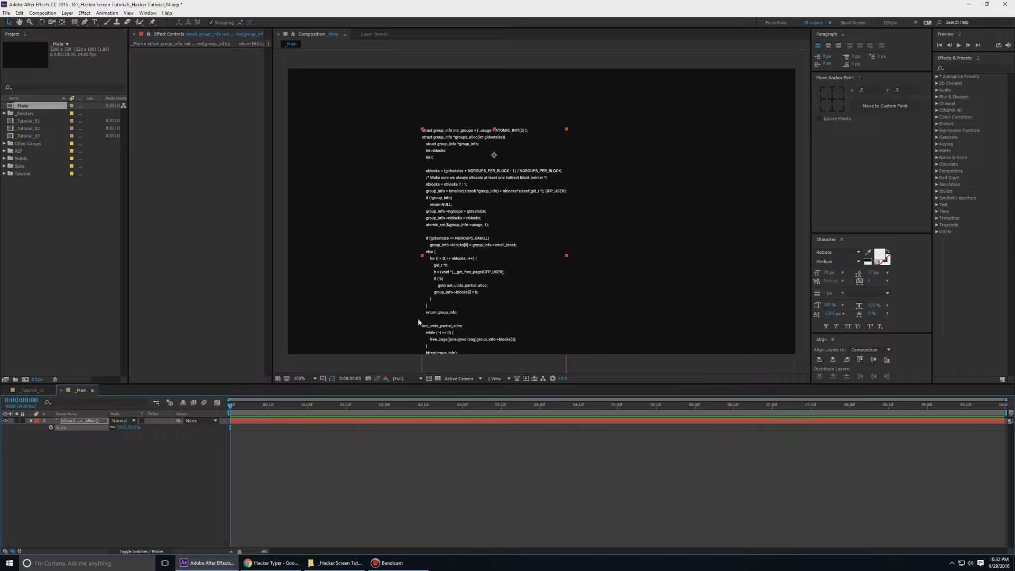
key(s)
drag(481, 255, 391, 211)
click(512, 142)
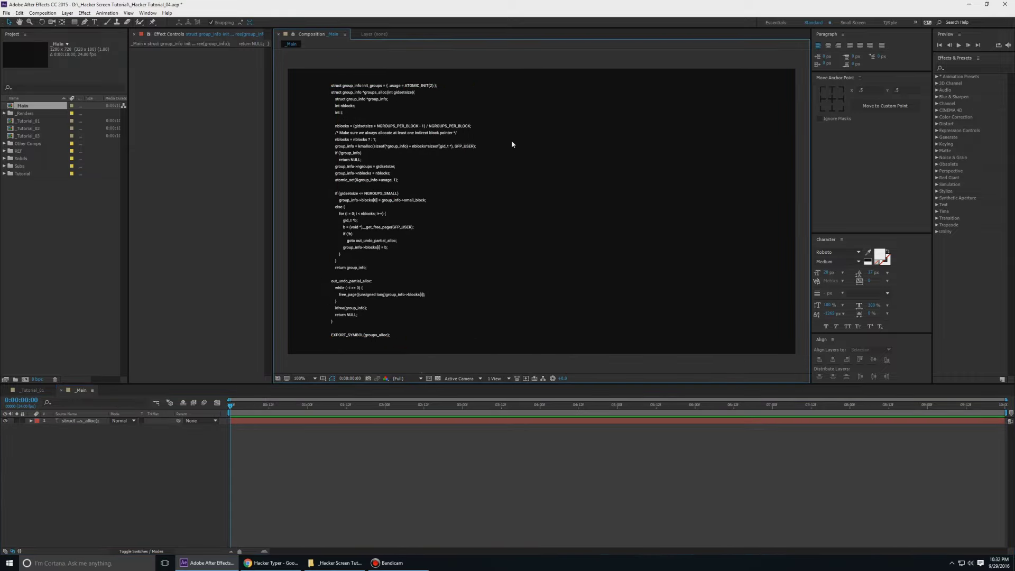
Edit the code text to delete the blank line and line break before "nblocks = (gidsetsize", joining it to "int i;"
click(418, 200)
scroll(77, 391, up, 1)
click(79, 389)
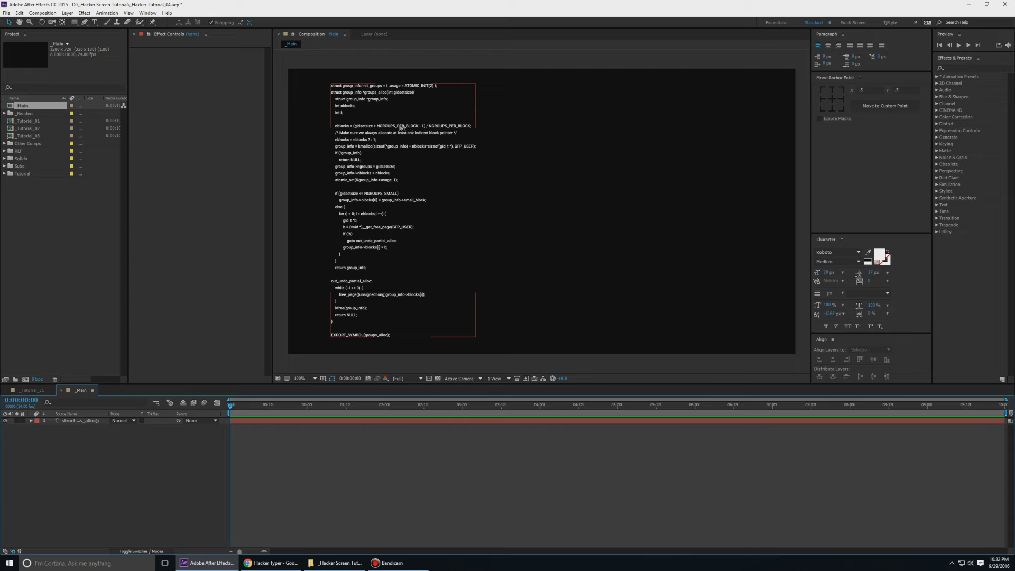
double_click(401, 127)
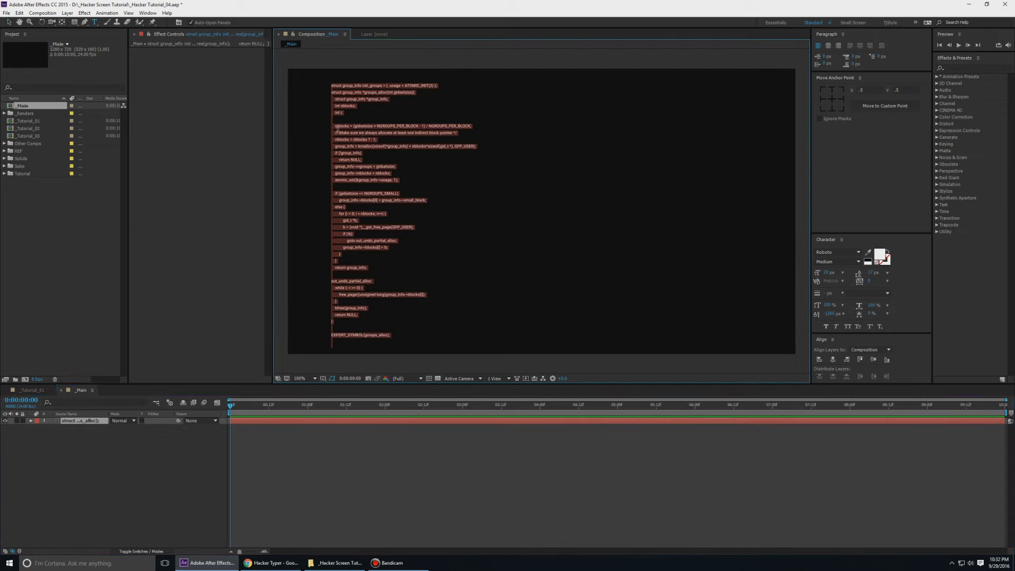
key(Escape)
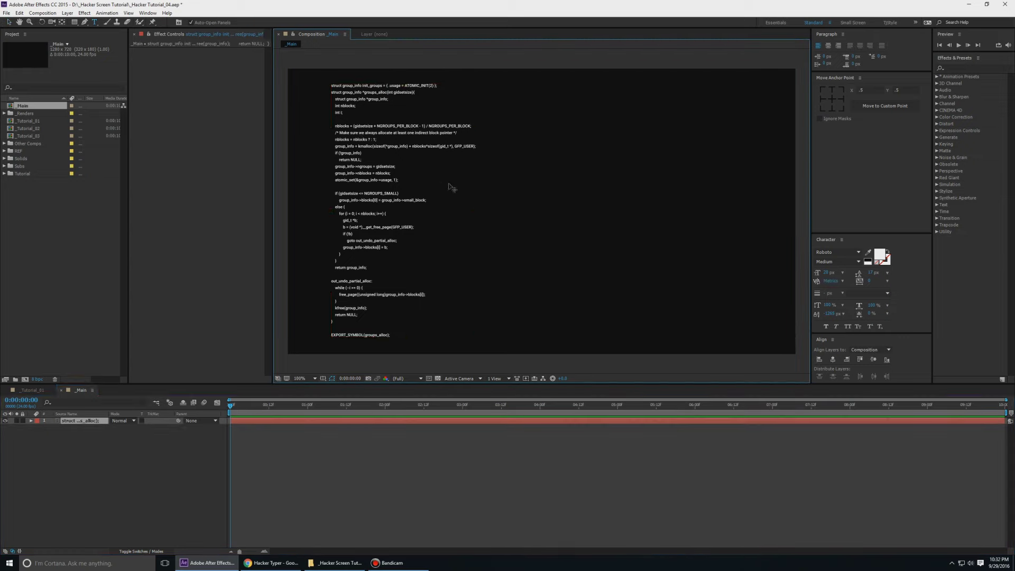
key(BackSpace)
key(BackSpace)
key(BackSpace)
key(BackSpace)
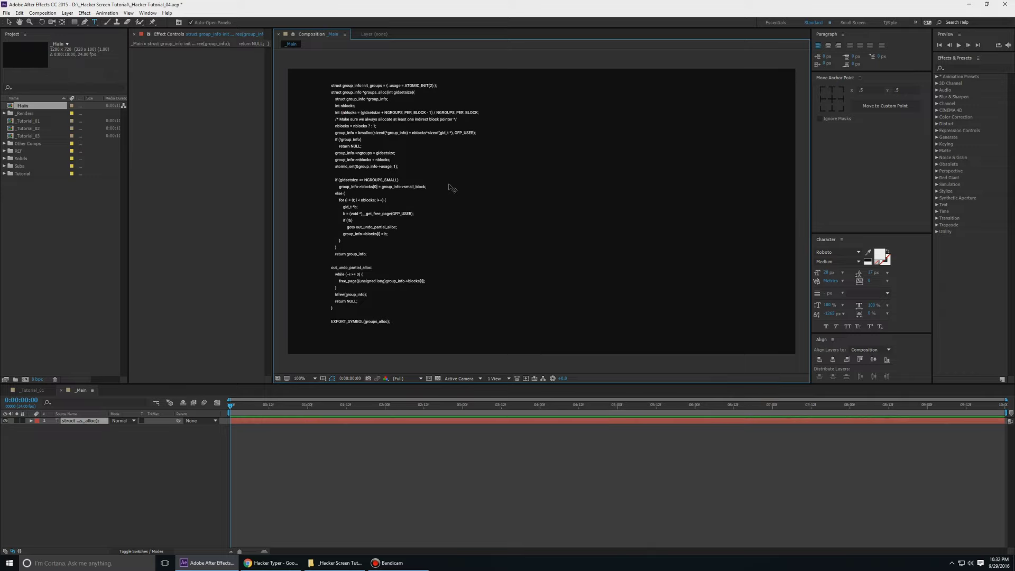
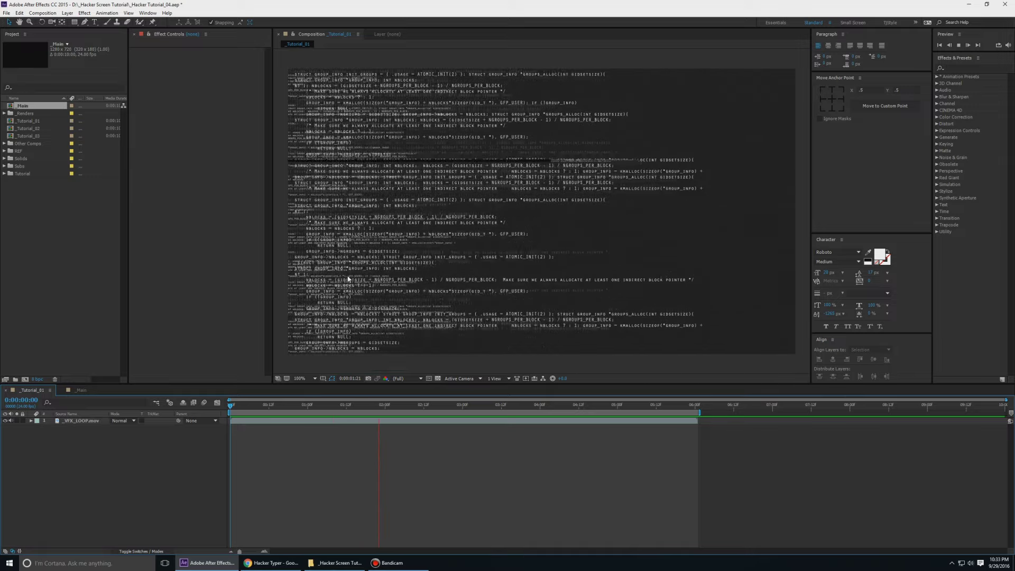
Stop the loop preview, return to the _Main composition and undo the last line-joining edits to the code text
key(space)
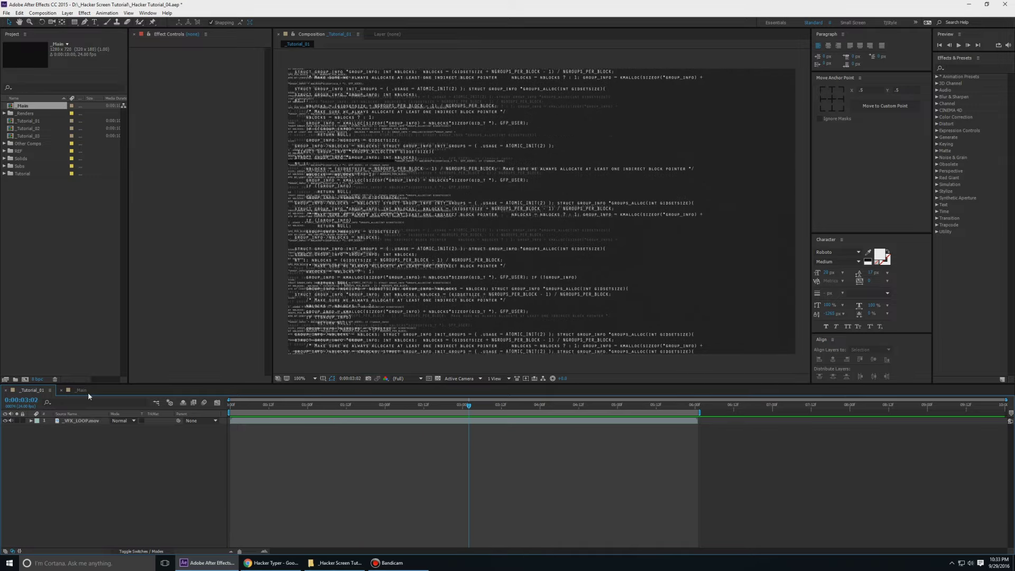
click(80, 390)
key(ctrl+z)
key(ctrl+z)
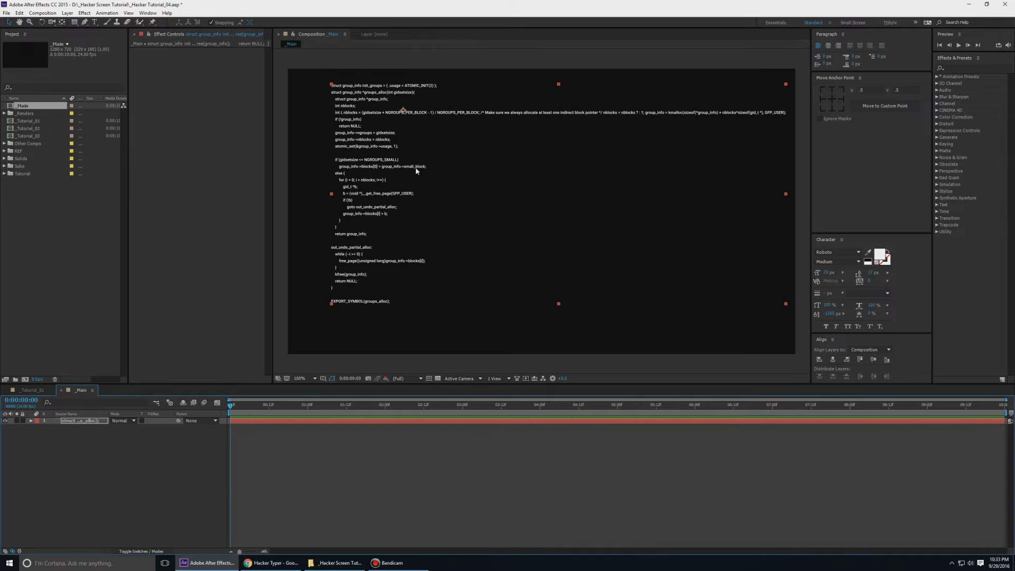
Edit the code text to join the line "group_info->ngroups = gidsetsize;" onto the first "return NULL;" line
double_click(421, 154)
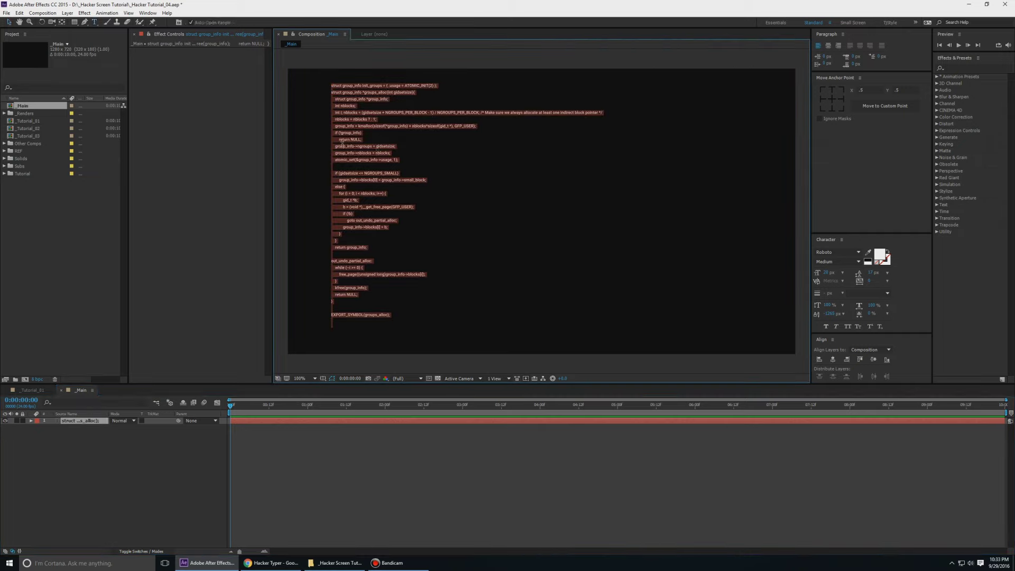
click(413, 227)
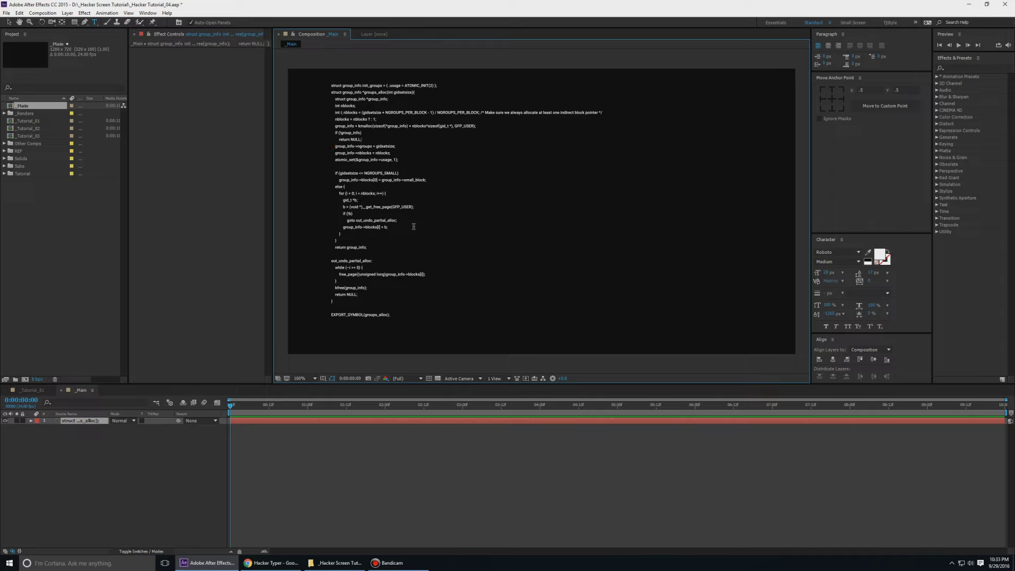
key(BackSpace)
key(Escape)
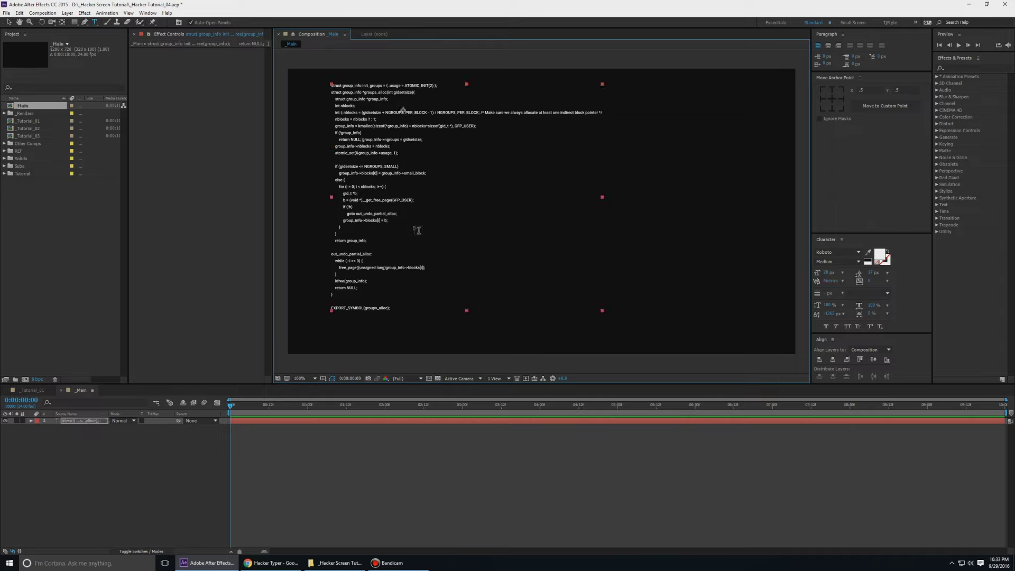
Delete the code text layer from the _Main composition
key(v)
key(Delete)
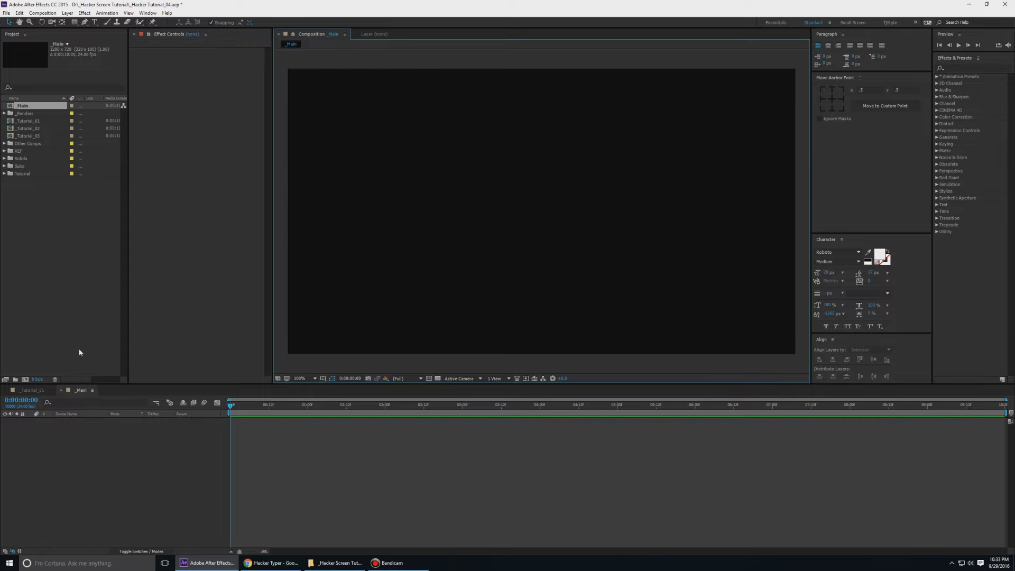
Open the _ReCreate Loop composition from the Tutorial folder and copy the text of its lowest code text layer
click(4, 176)
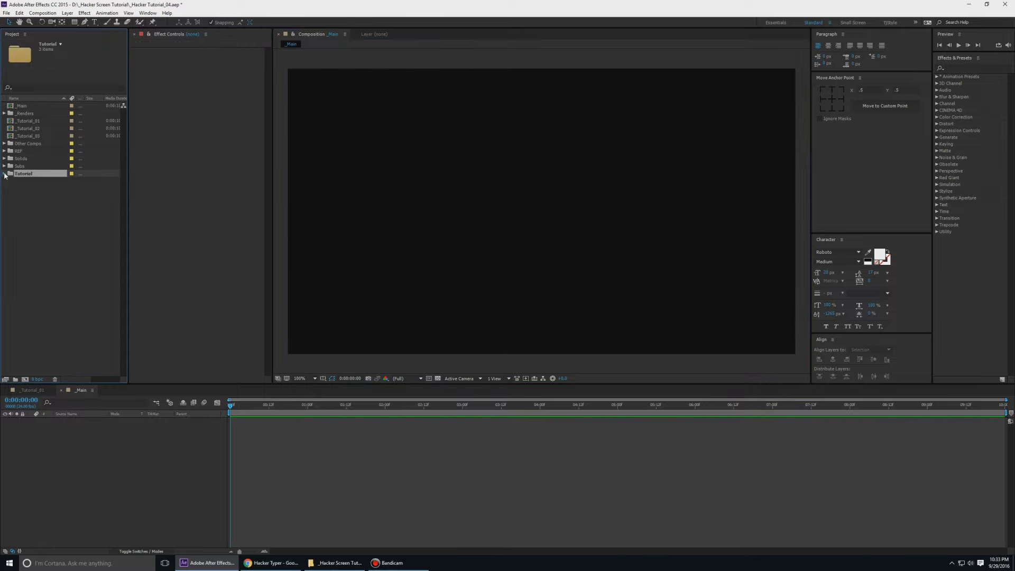
click(4, 176)
double_click(40, 180)
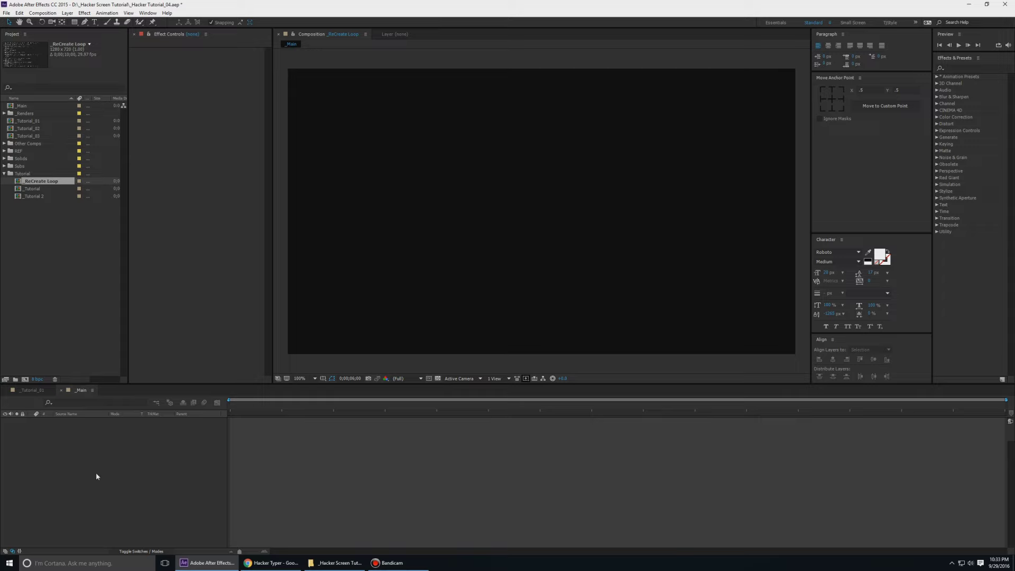
scroll(85, 528, down, 6)
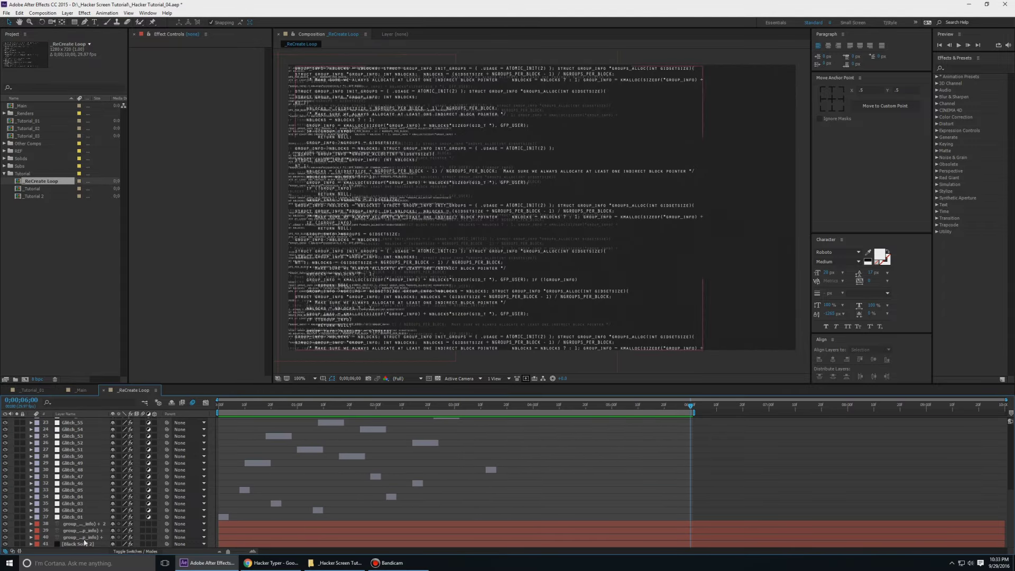
click(83, 538)
key(Escape)
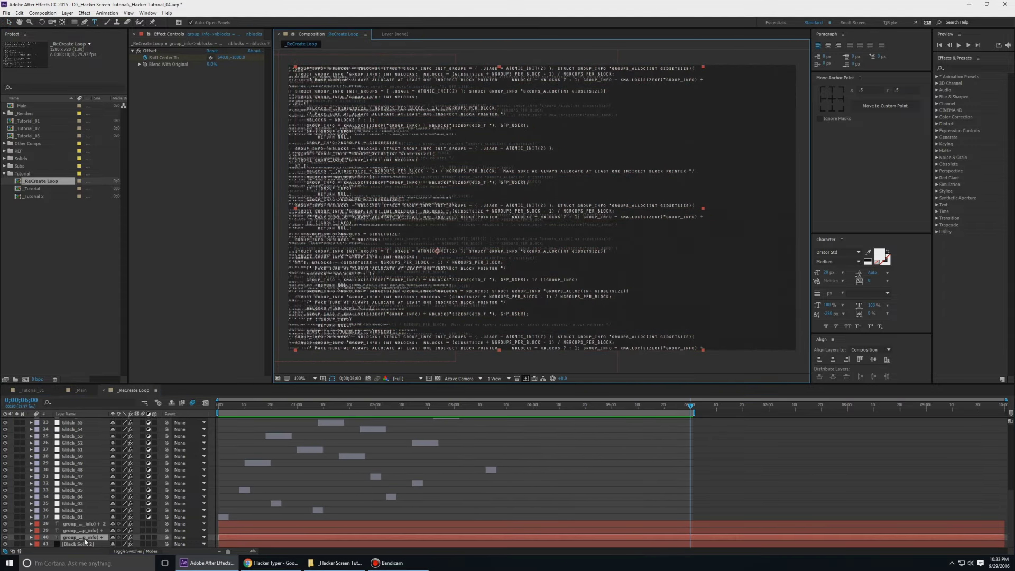
Close the _ReCreate Loop composition and paste the copied code as a new text layer in _Main
click(131, 390)
key(ctrl+w)
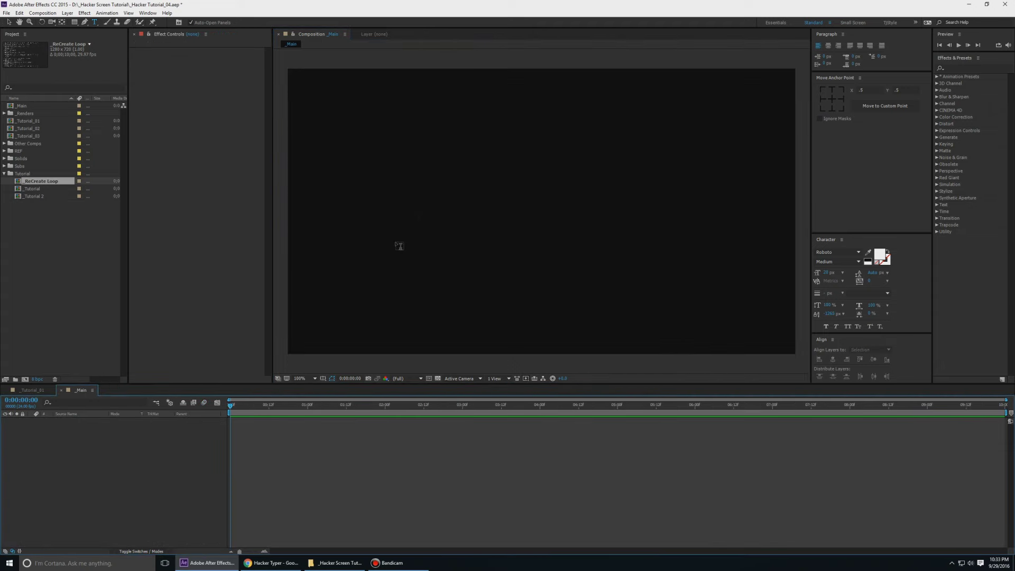
click(382, 181)
key(ctrl+v)
key(Escape)
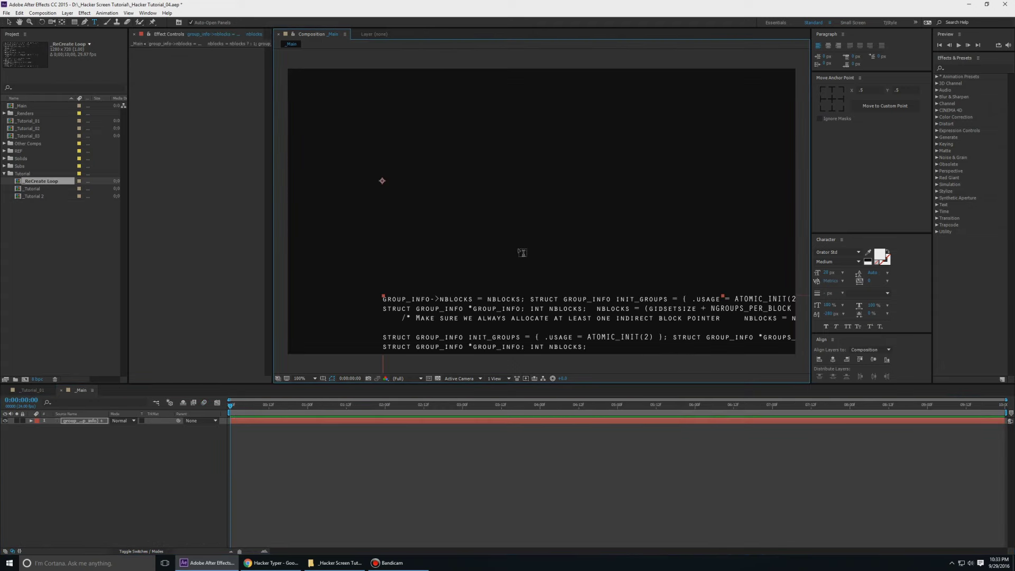
Move the pasted code layer over the frame and shrink it until its full width fits inside the frame
key(v)
scroll(590, 292, down, 1)
drag(588, 286, 544, 156)
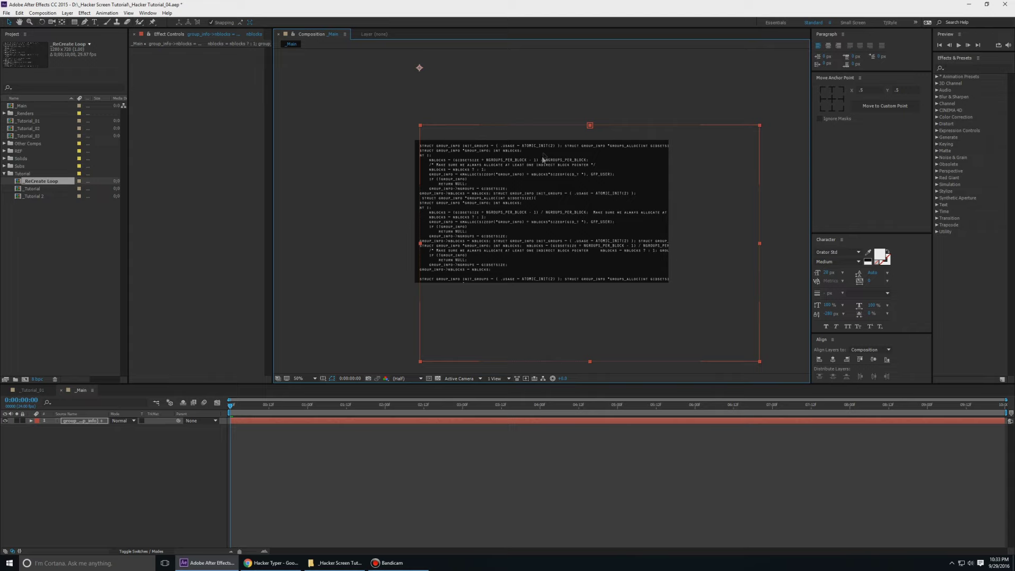
scroll(529, 219, up, 1)
key(comma)
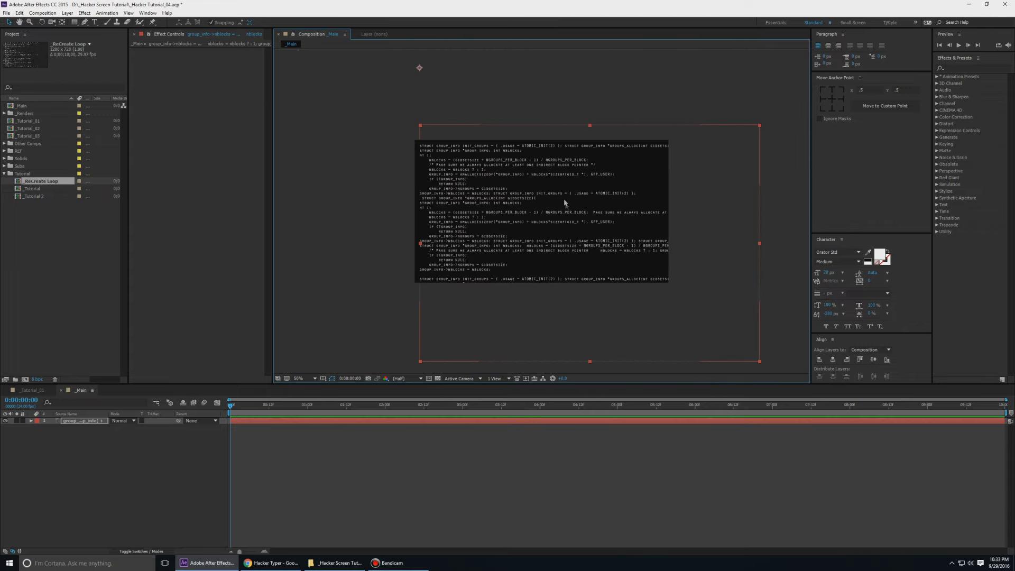
drag(761, 364, 664, 295)
key(period)
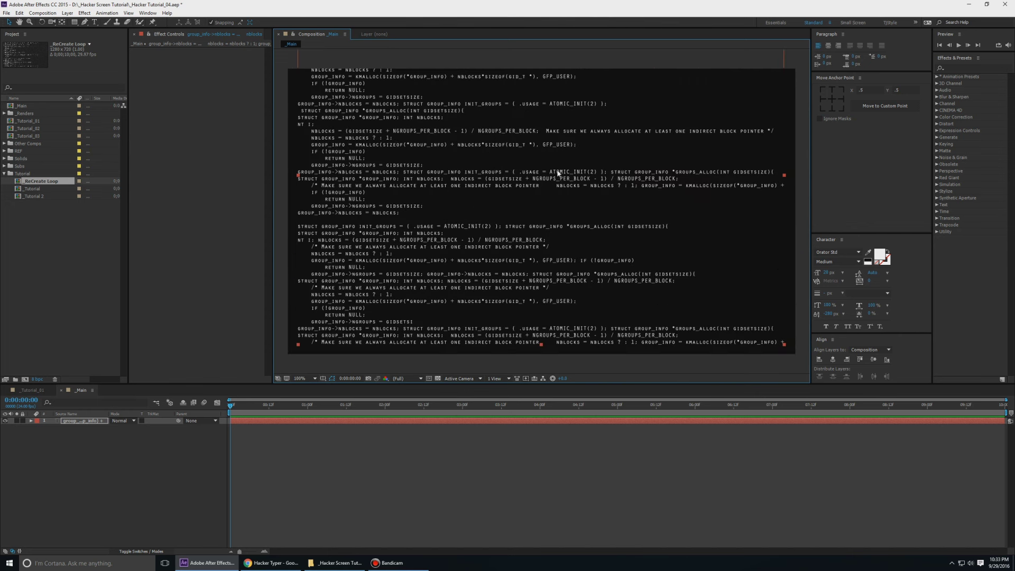
Center the code layer's anchor point on the text and set the layer's scale to 50%
click(831, 99)
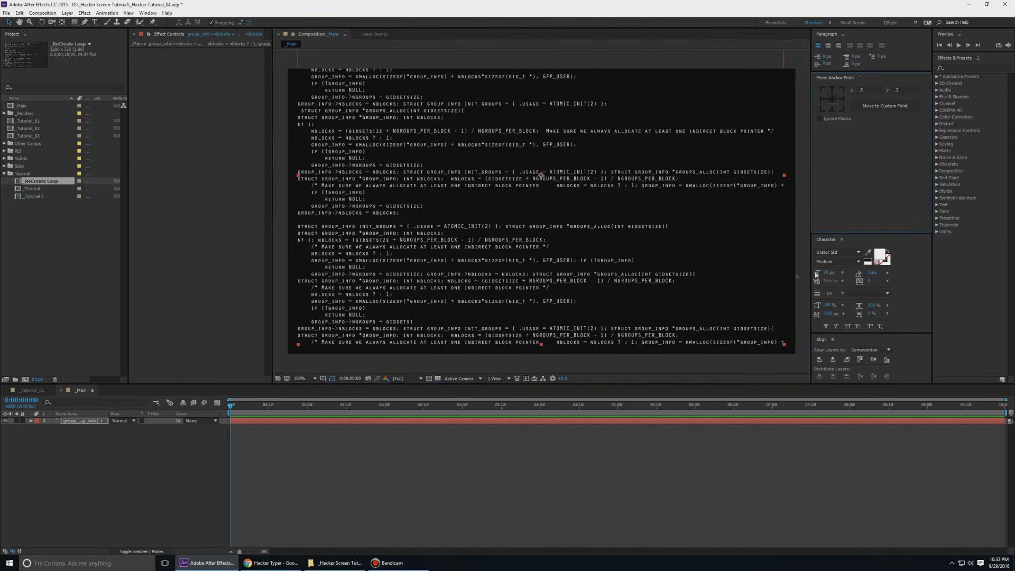
key(s)
click(122, 427)
text(50)
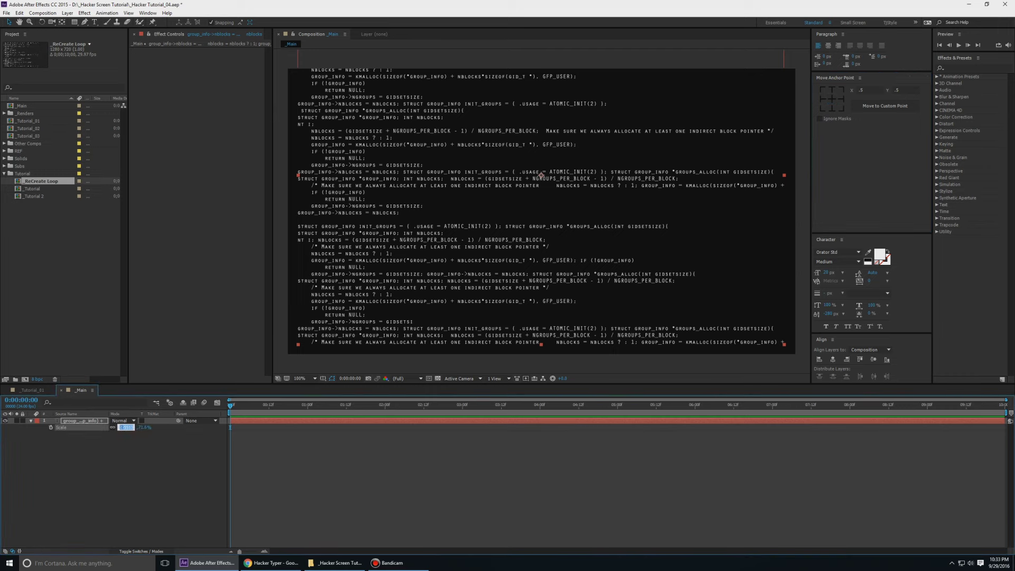
key(Return)
key(s)
Move the code layer toward the frame's upper left, fully in view, and inspect the code lines up close
drag(471, 237, 410, 261)
key(grave)
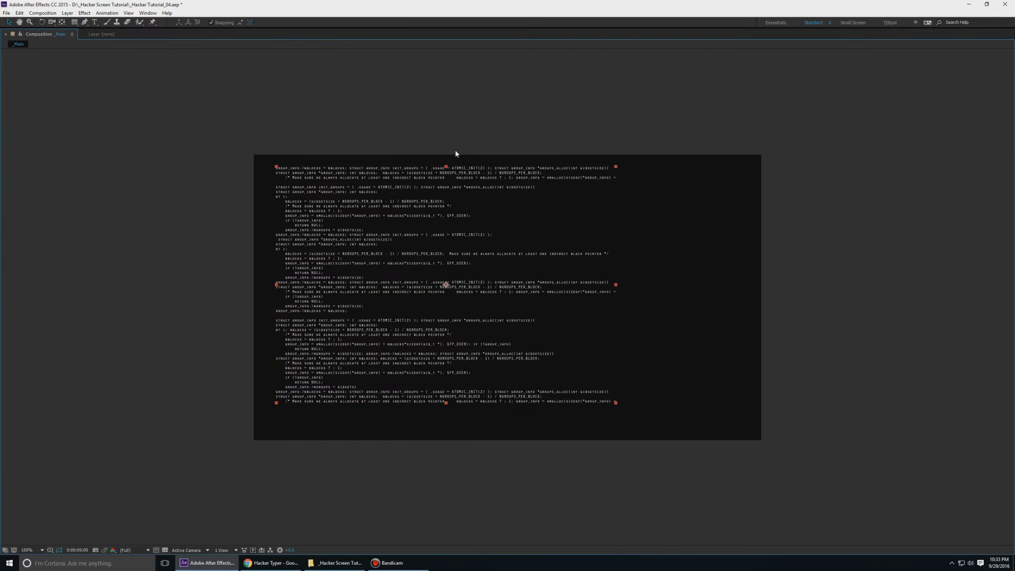
scroll(457, 154, up, 2)
drag(328, 127, 449, 233)
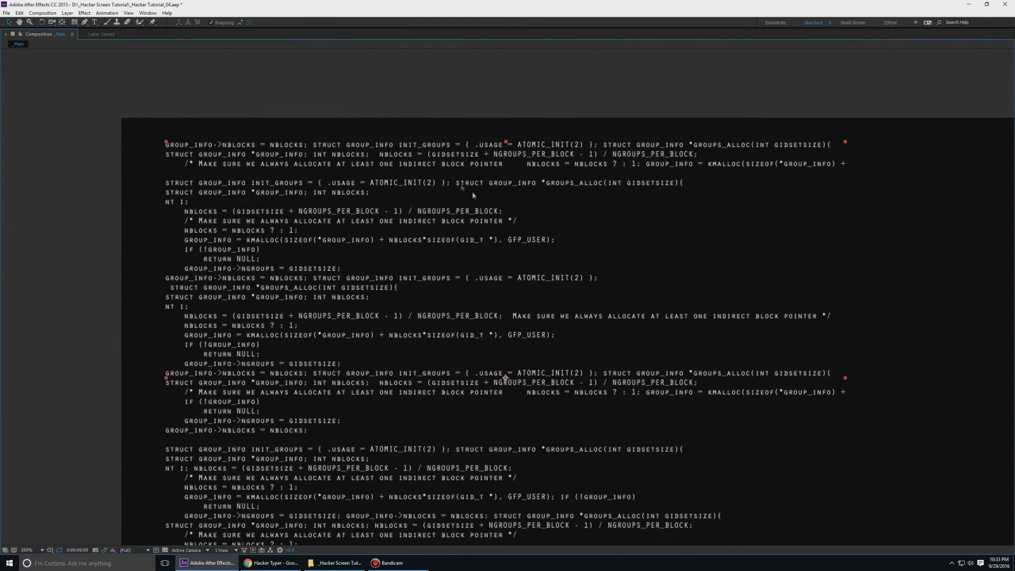
key(grave)
scroll(570, 133, down, 2)
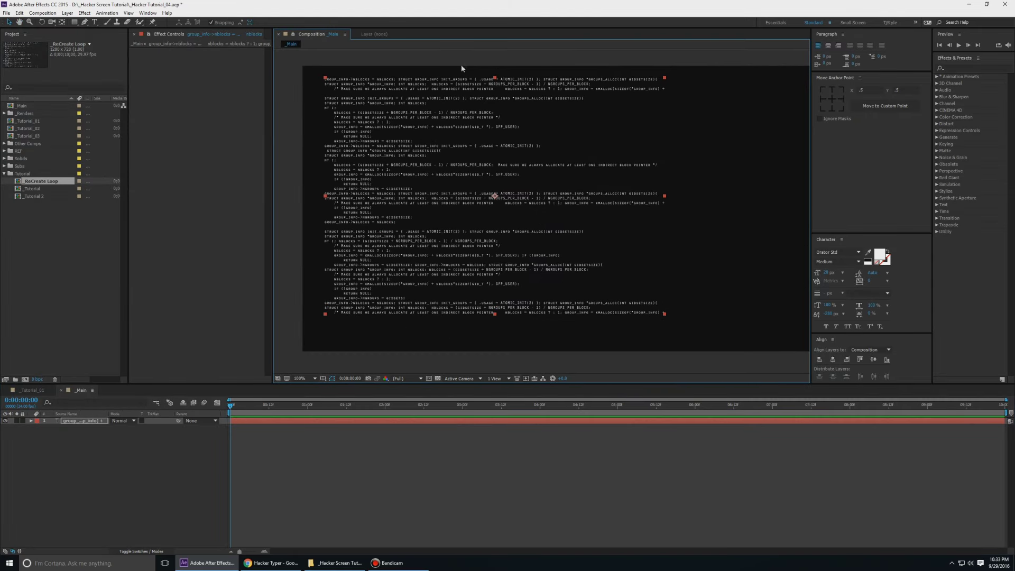
drag(592, 108, 576, 105)
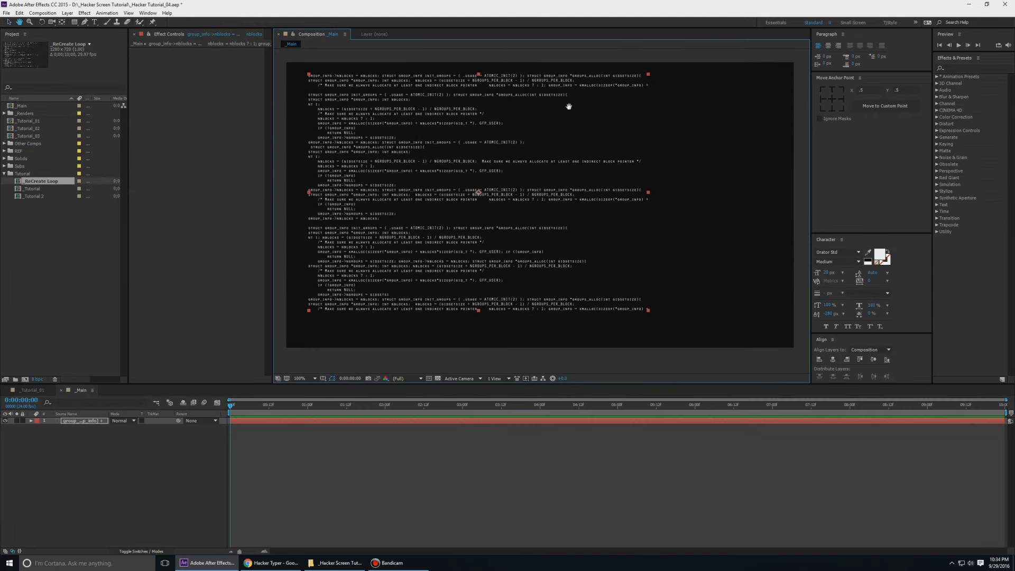
Enlarge the code layer to span the frame's full height and align its left edge just inside the frame
key(v)
drag(658, 315, 678, 330)
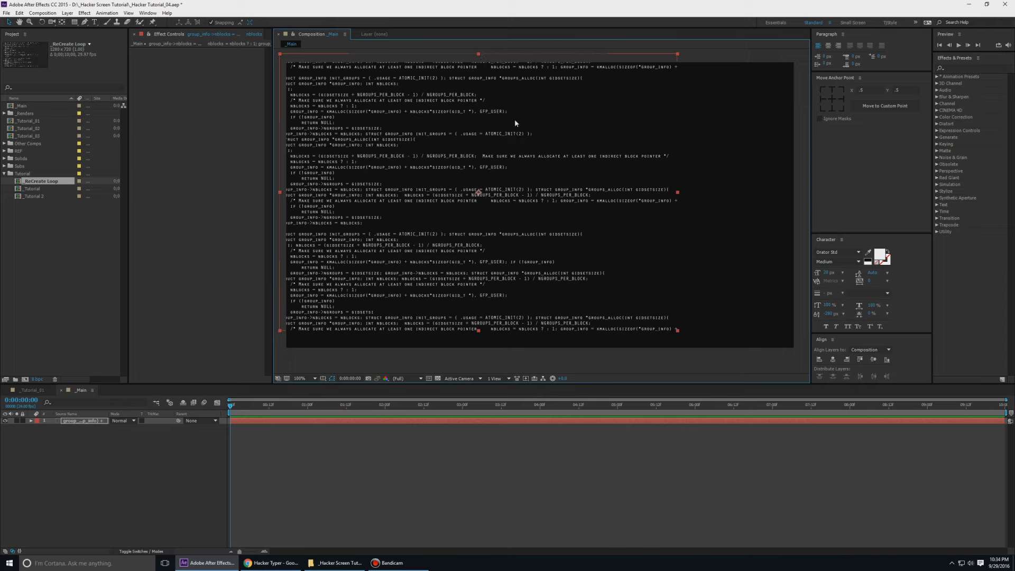
drag(667, 319, 696, 351)
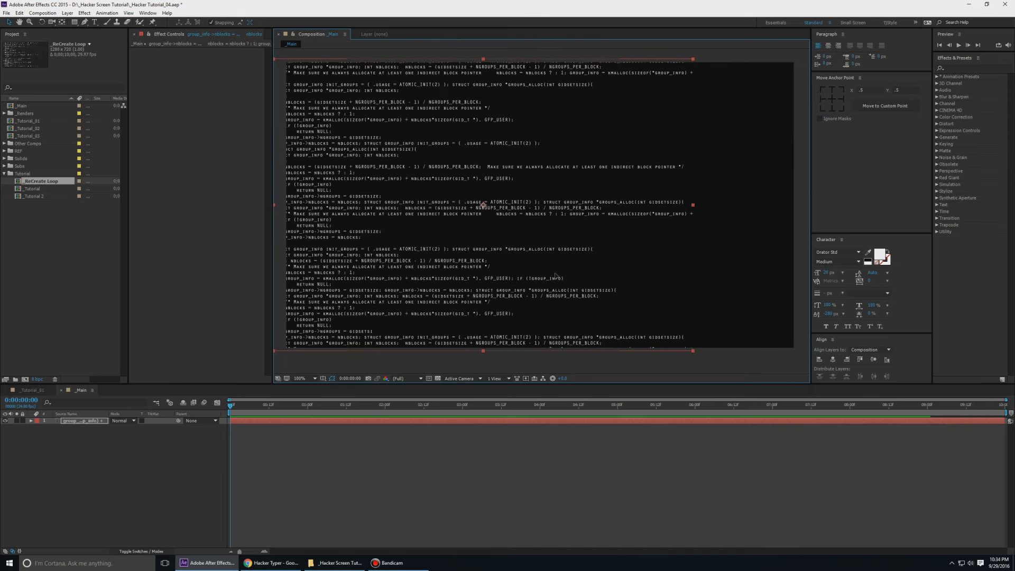
drag(555, 275, 563, 275)
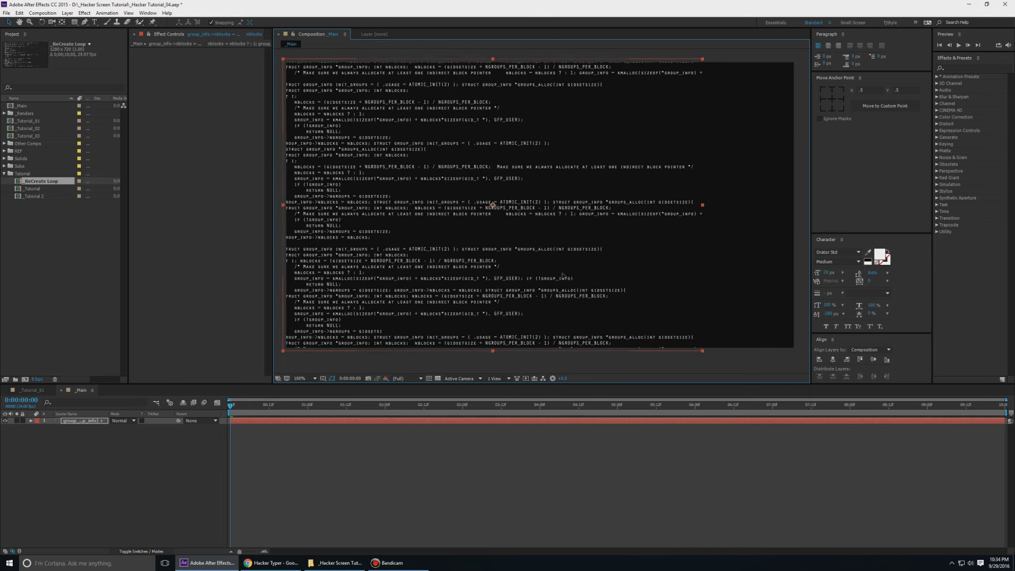
drag(478, 252, 485, 252)
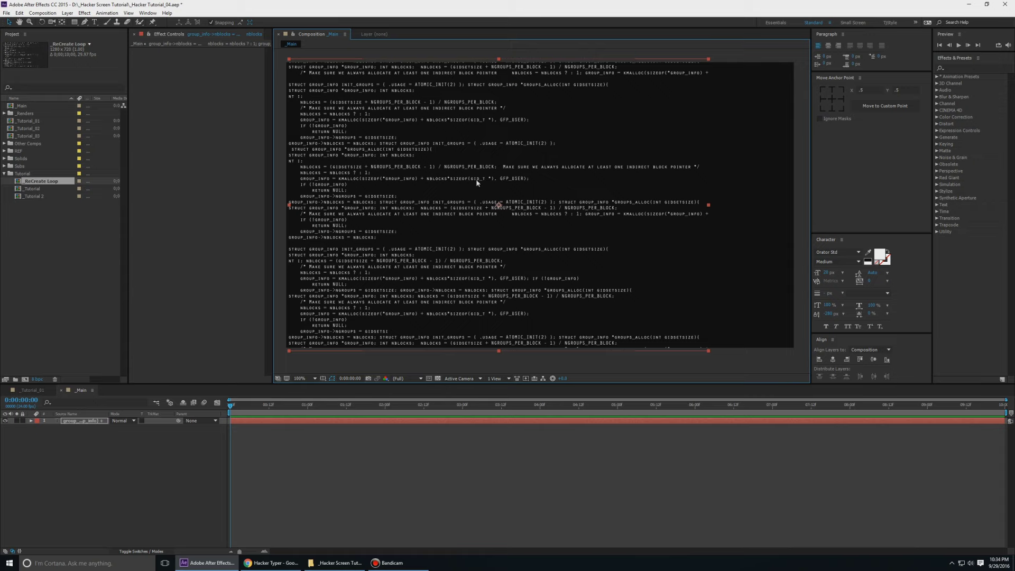
Nudge the code layer up until the cut-off first line is fully outside the frame's upper edge
key(h)
drag(481, 120, 613, 258)
key(v)
key(period)
scroll(450, 210, up, 1)
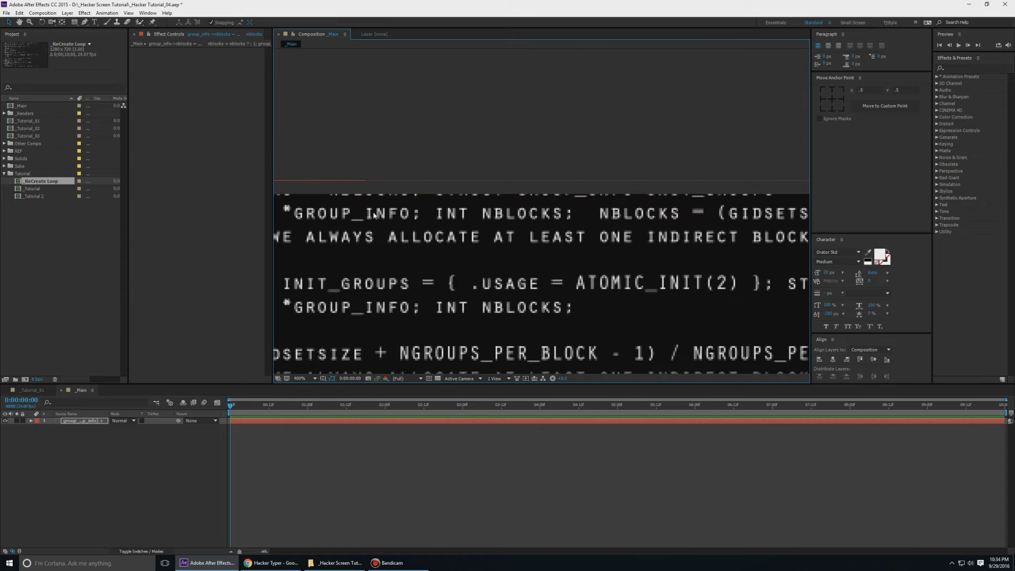
key(space)
drag(374, 214, 634, 228)
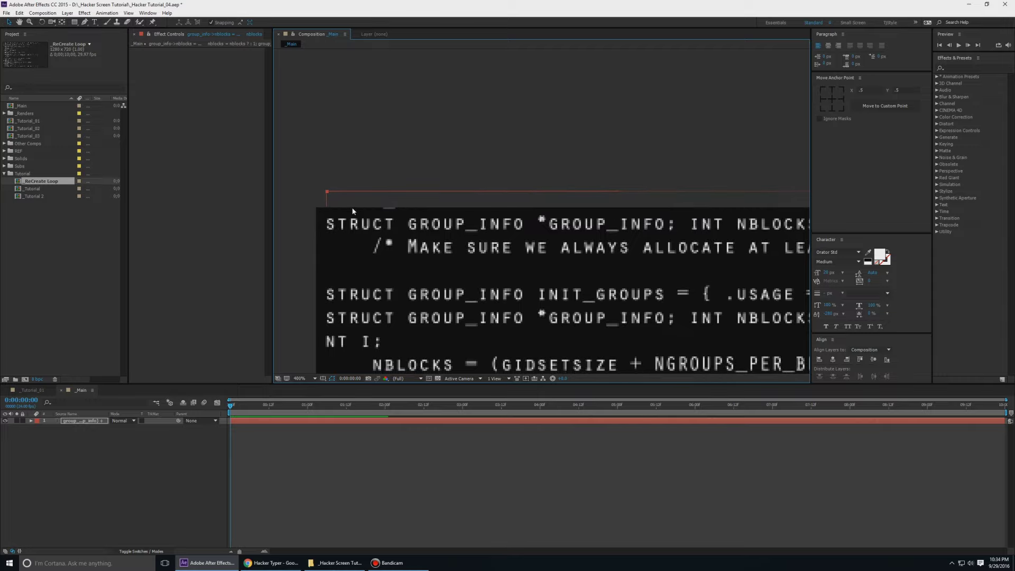
key(Up)
key(Up)
key(Up)
key(Up)
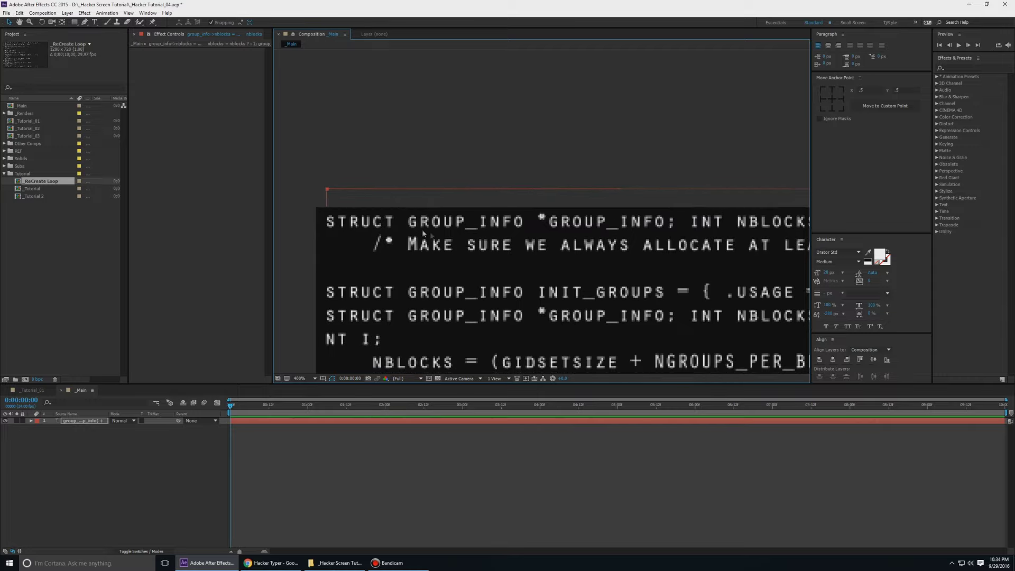
Bring the whole frame back into view and save the project
scroll(422, 230, down, 5)
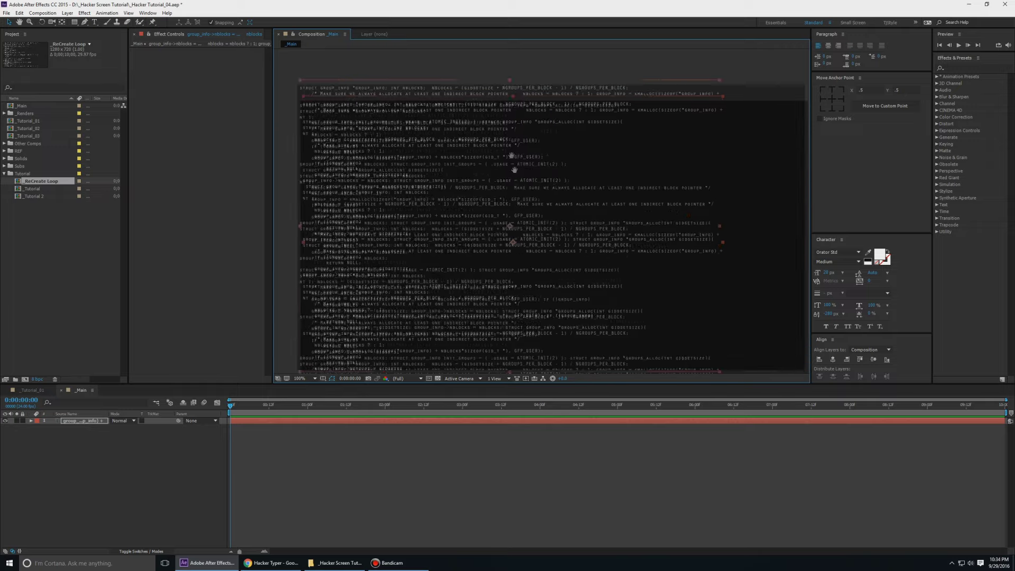
mouse_move(511, 155)
mouse_down()
mouse_move(514, 143)
mouse_move(518, 165)
mouse_up()
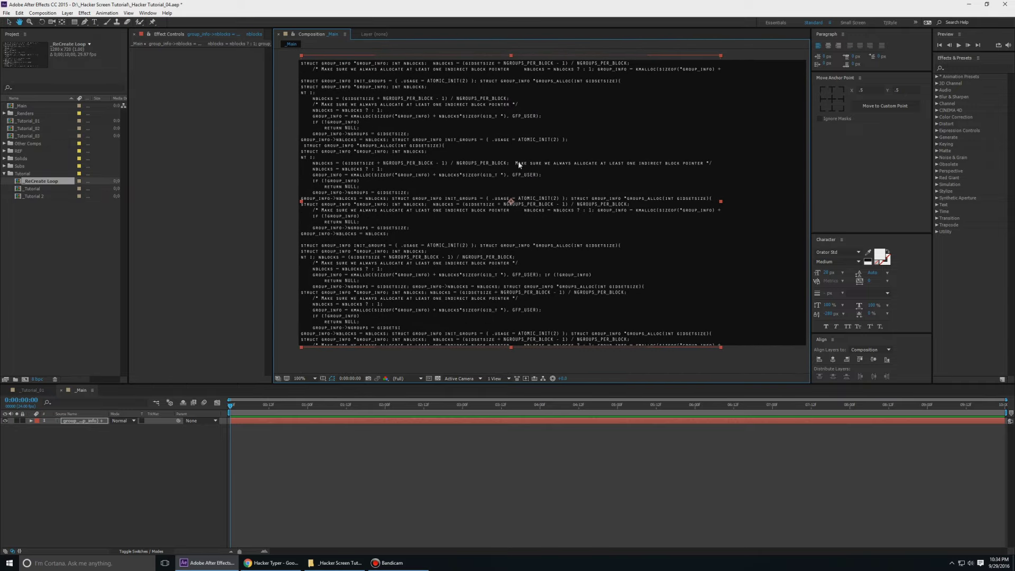
key(ctrl+s)
Apply the Offset effect from the Distort category to the code layer and keyframe its Shift Center To at 0:00:00:00
click(955, 60)
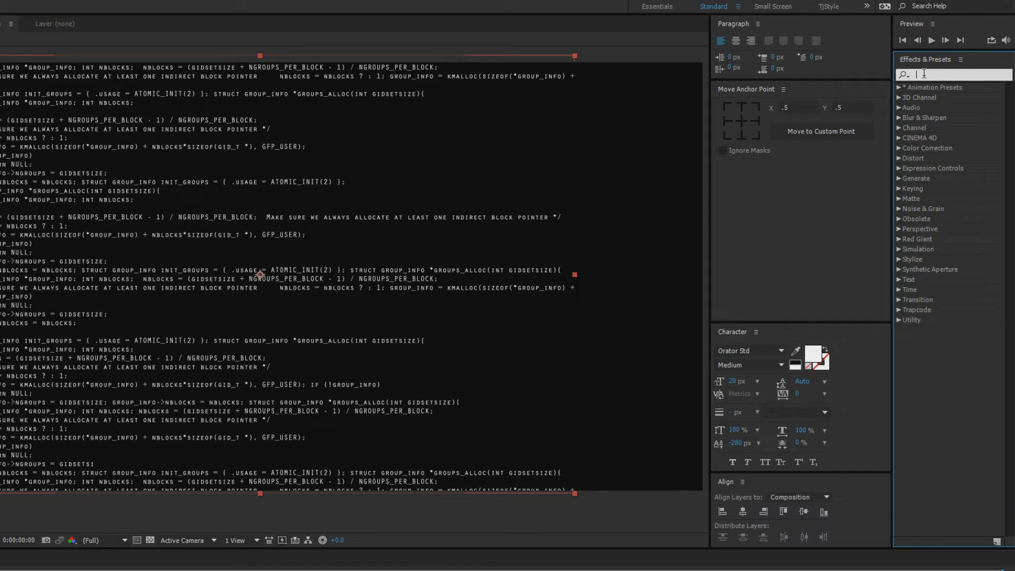
click(900, 157)
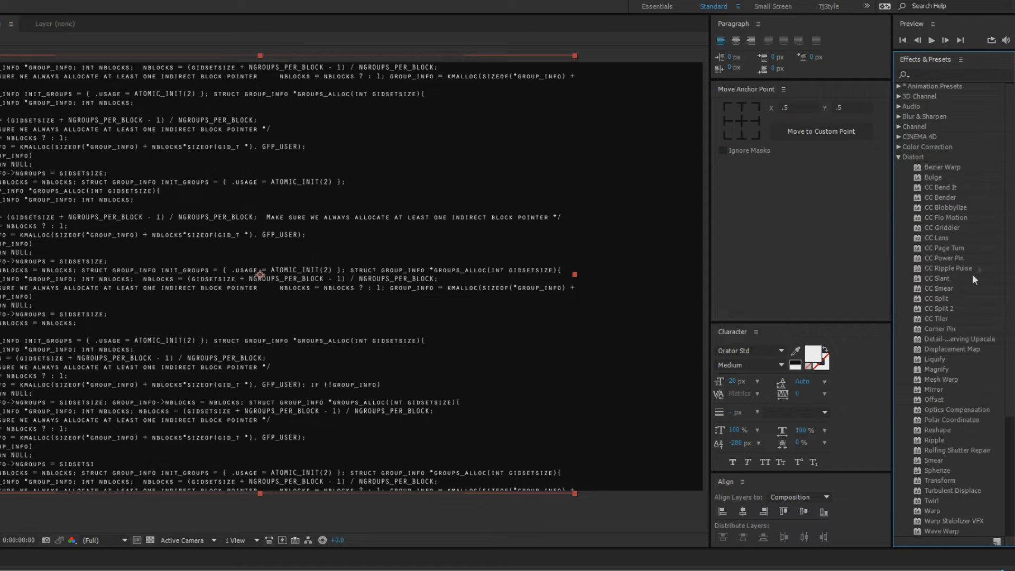
scroll(956, 375, down, 3)
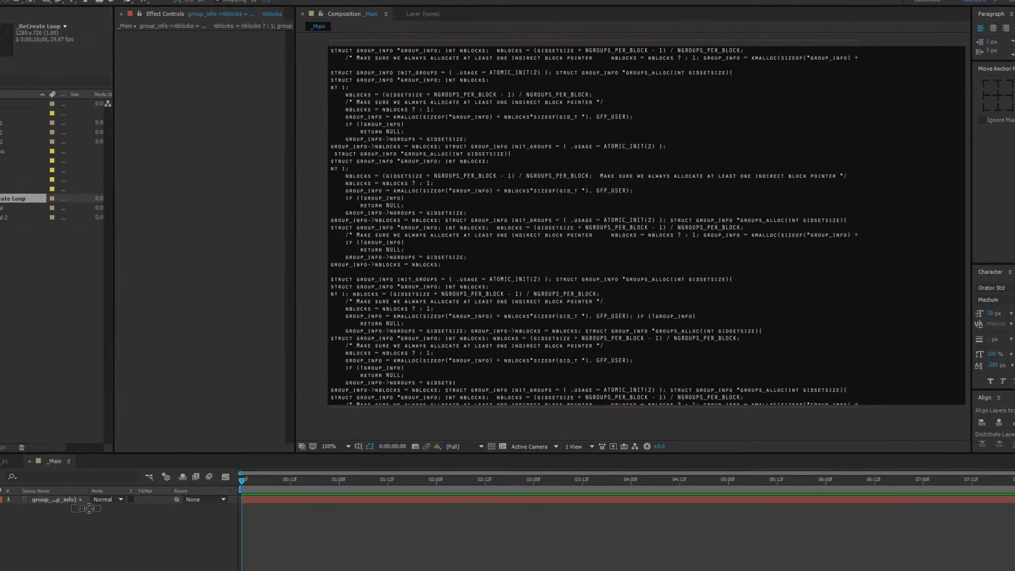
drag(89, 508, 80, 499)
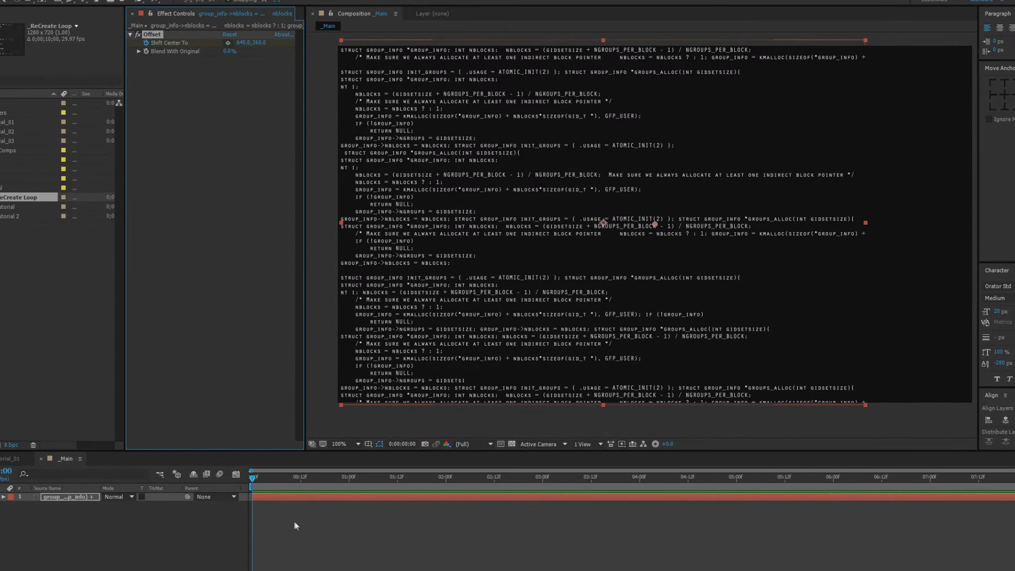
Keyframe the Offset effect's vertical Shift Center To at 0:00:07:00 with a value of 1080 and collapse the Tutorial folder
drag(541, 488, 932, 475)
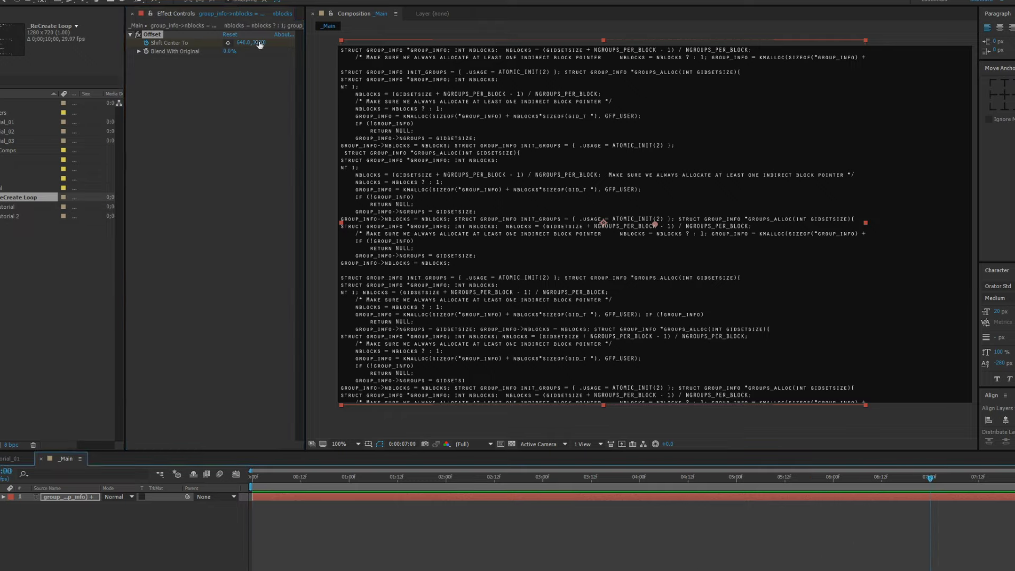
click(259, 43)
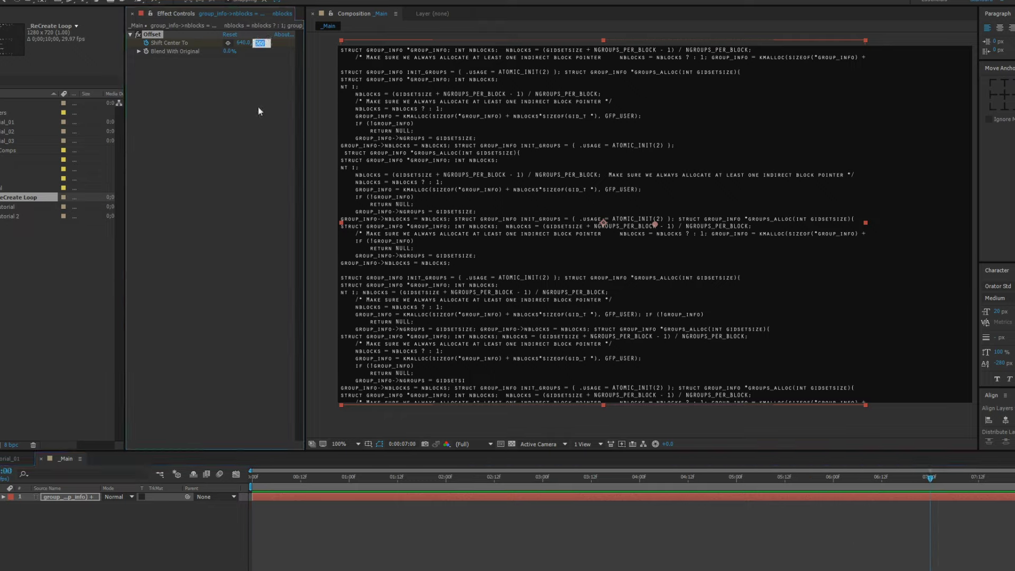
key(Right)
text(*3)
key(Return)
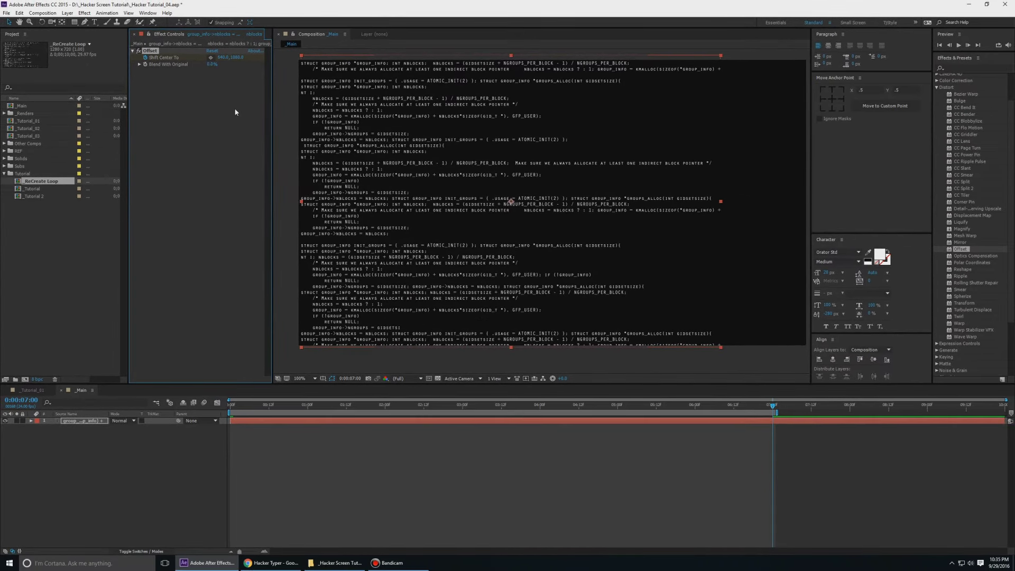
click(4, 173)
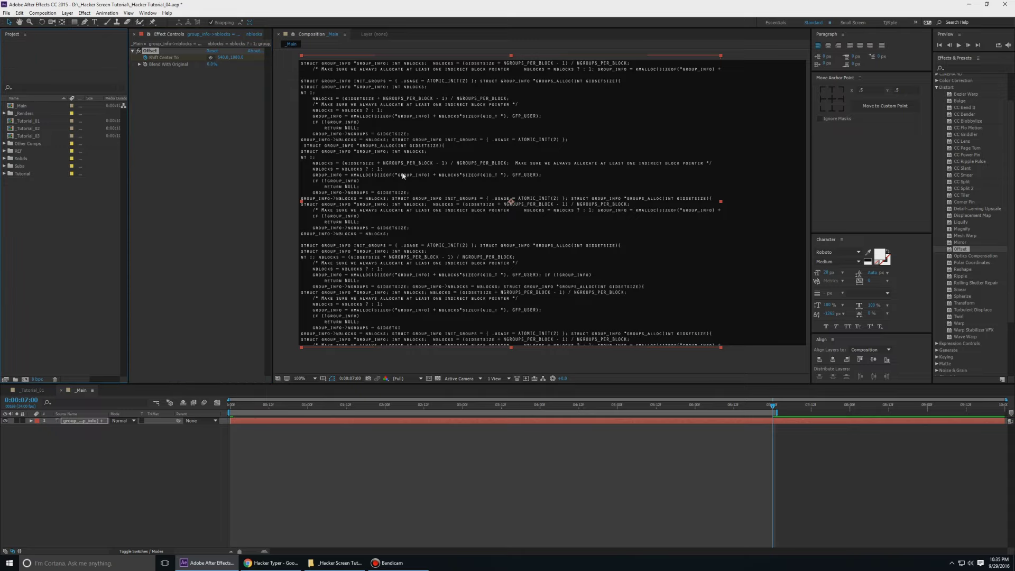
Switch to the browser to watch the opening of the scrolling hacker text video muted in full screen, and return to After Effects
key(alt+Tab)
click(175, 5)
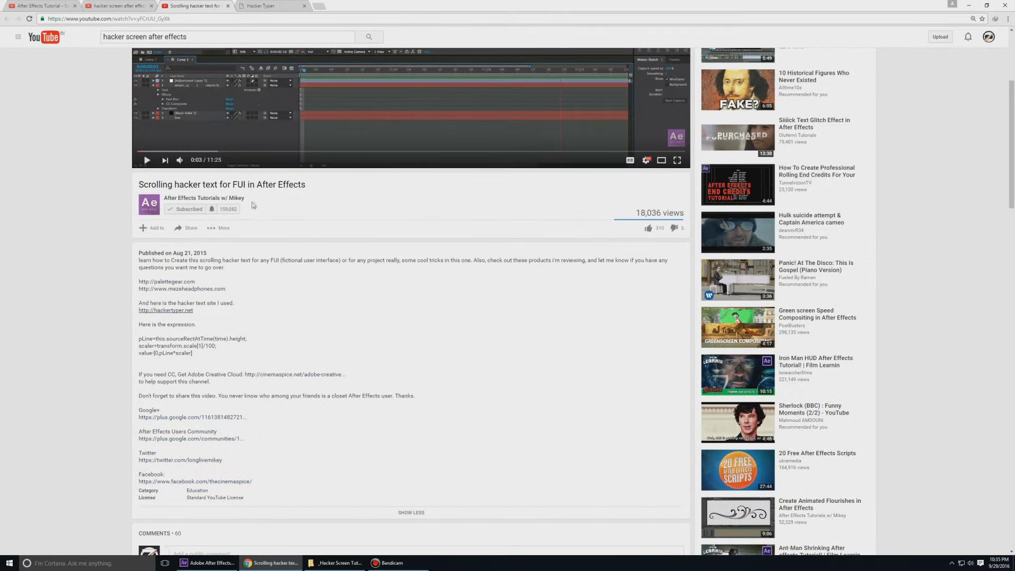
scroll(253, 205, up, 4)
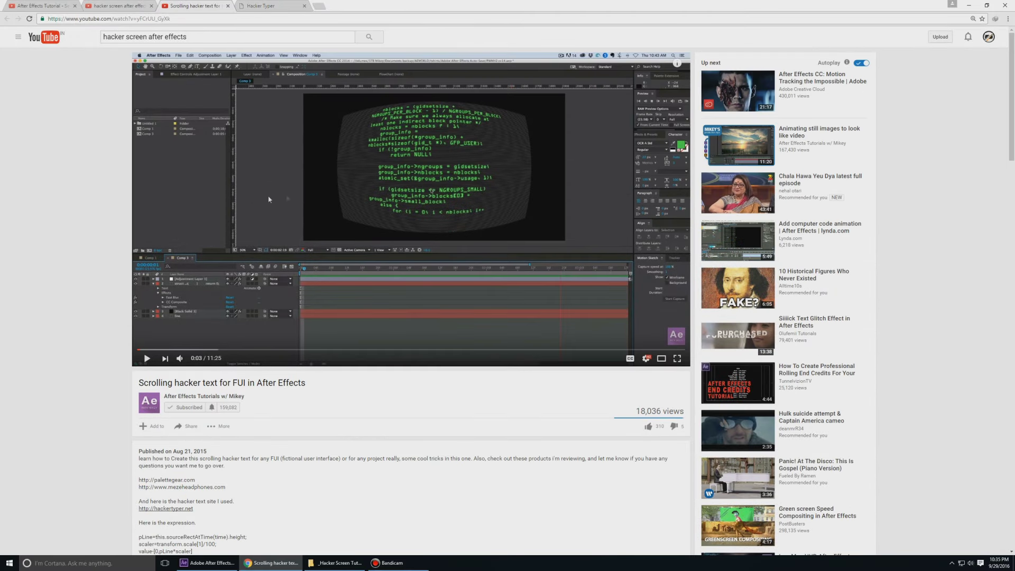
click(181, 359)
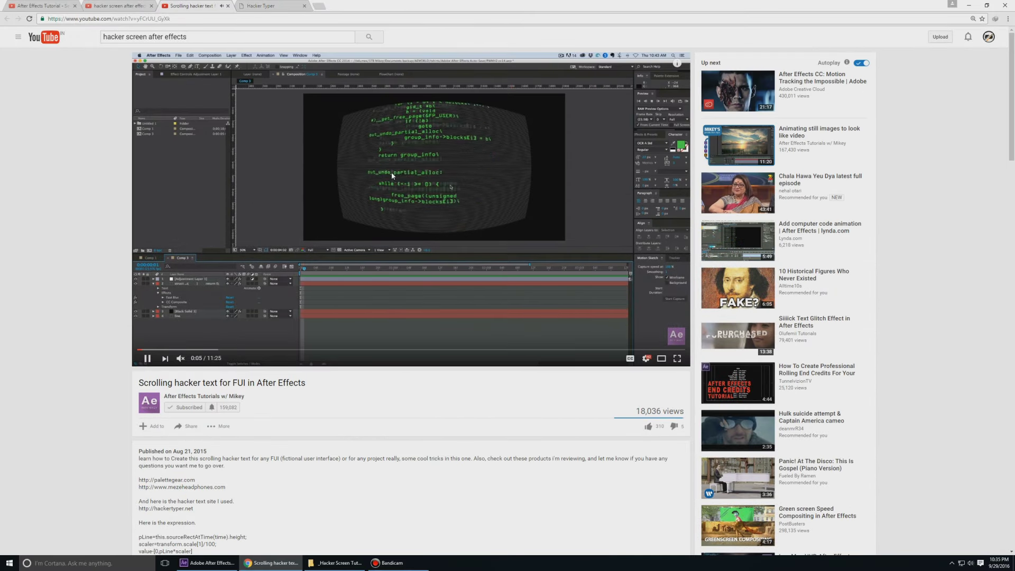
double_click(402, 173)
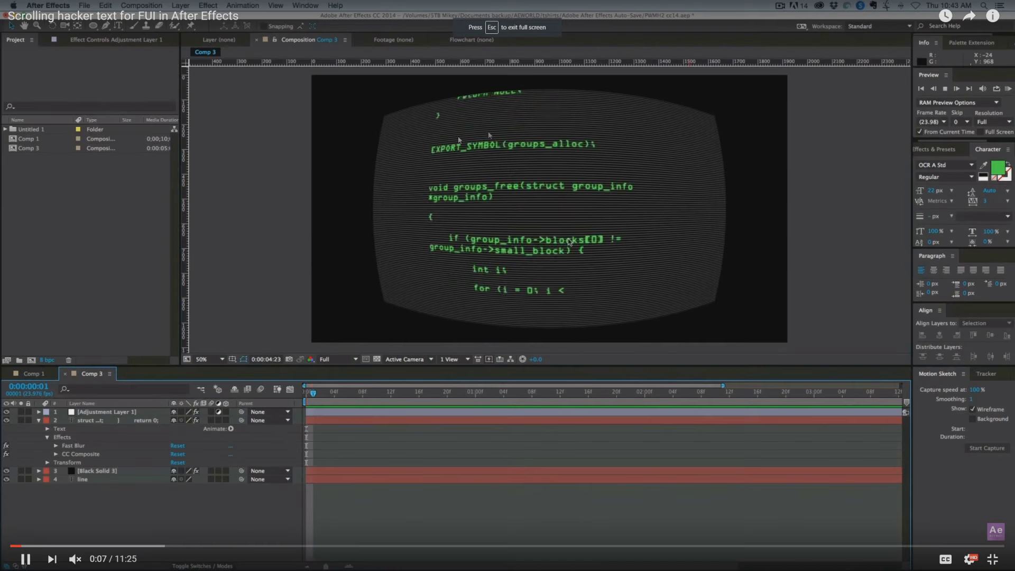
key(Escape)
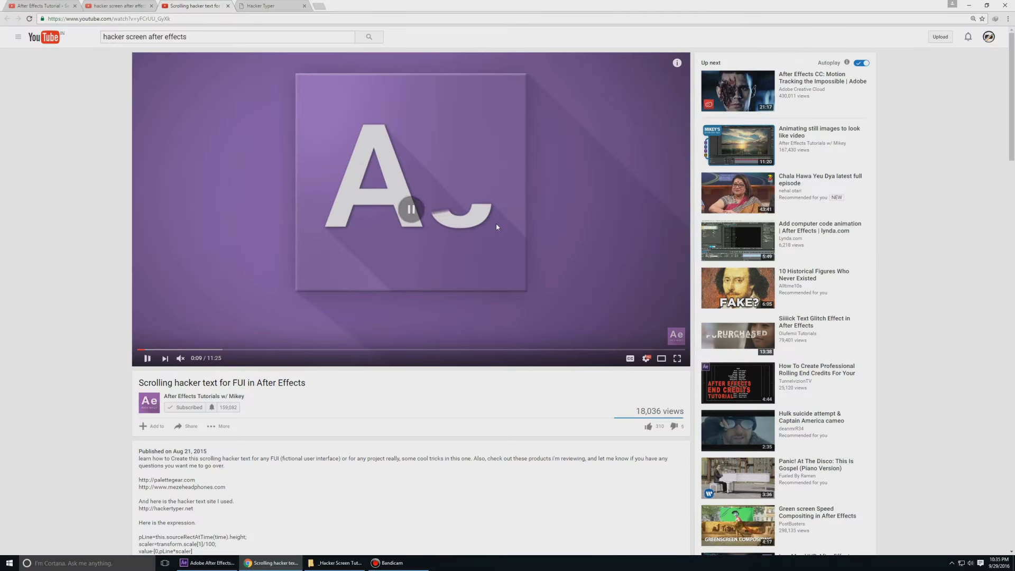
key(alt+Tab)
key(alt+Tab)
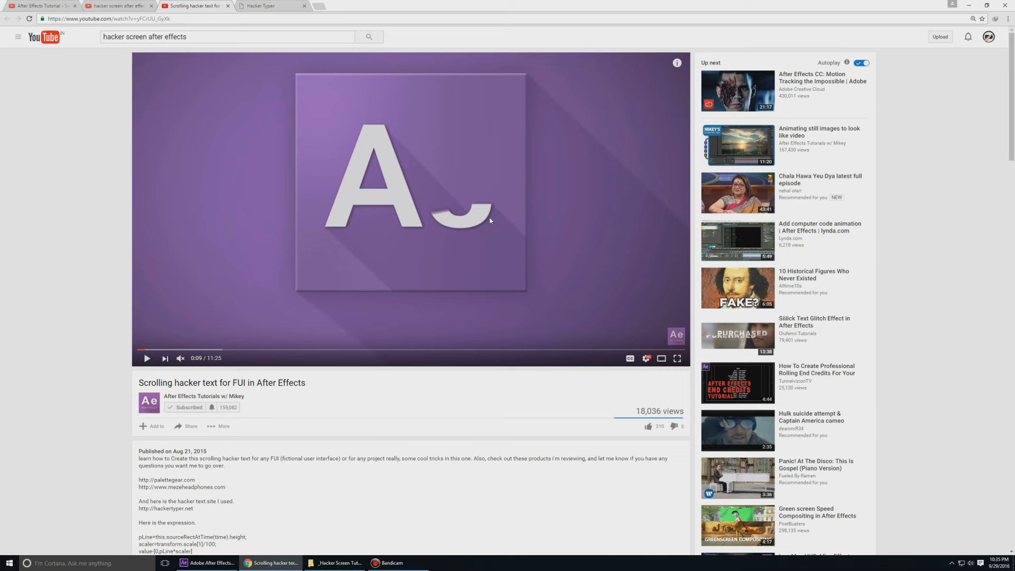
key(alt+Tab)
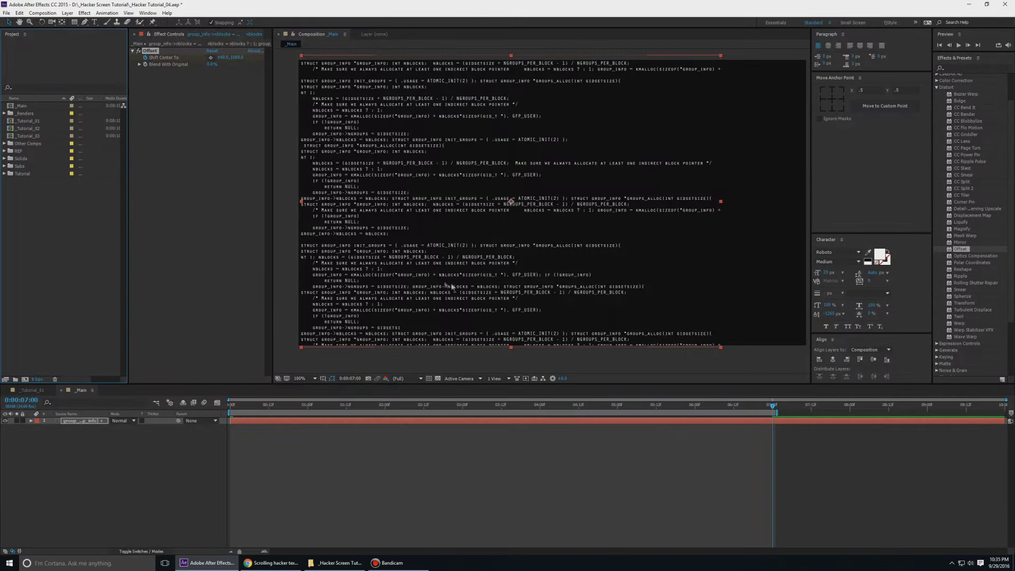
Preview the scrolling code animation in the _Main composition from 0:00:00:00
click(246, 449)
key(Home)
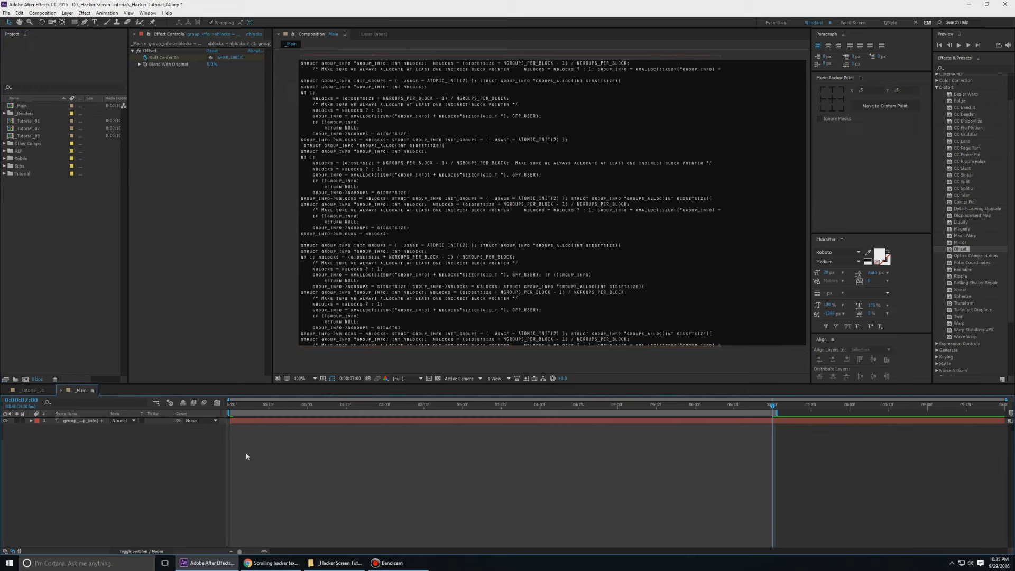
key(shift+End)
key(Home)
key(shift+End)
click(331, 296)
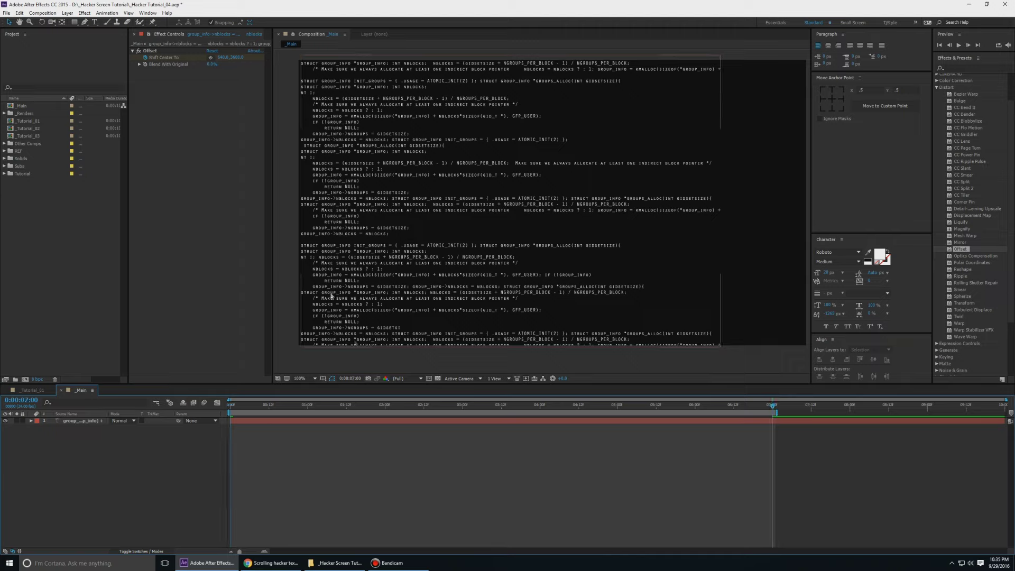
click(383, 312)
key(Home)
key(space)
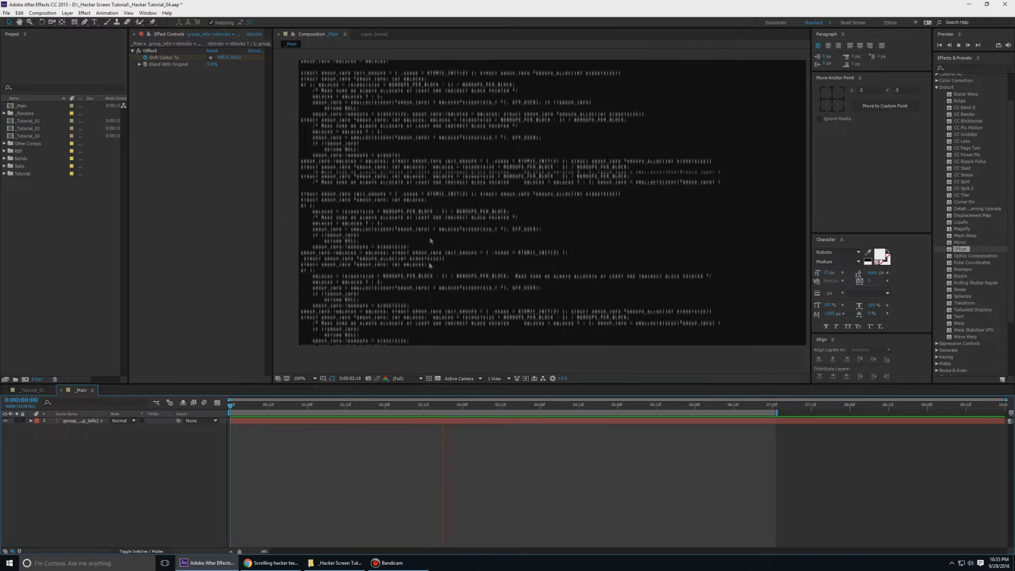
key(space)
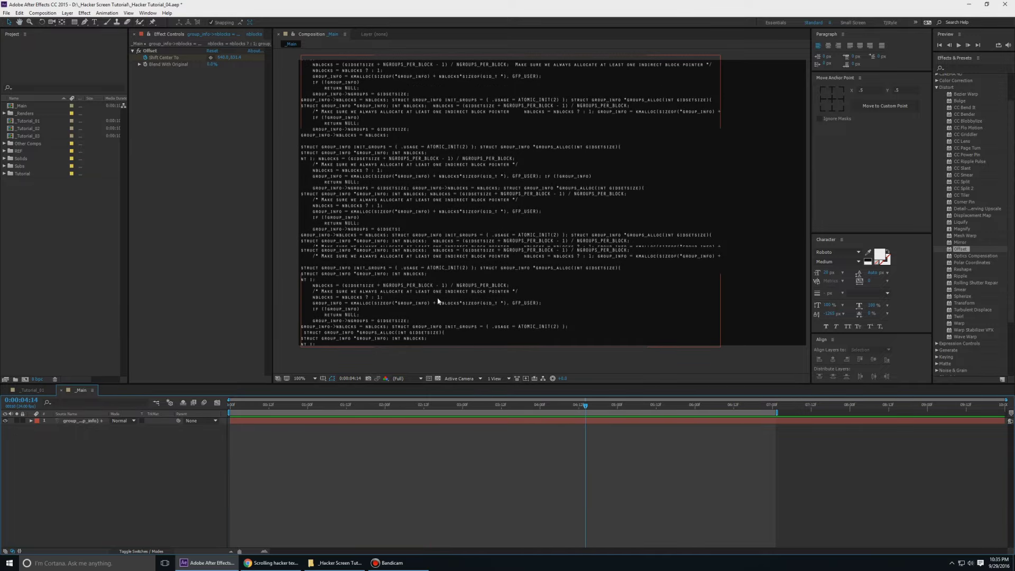
key(space)
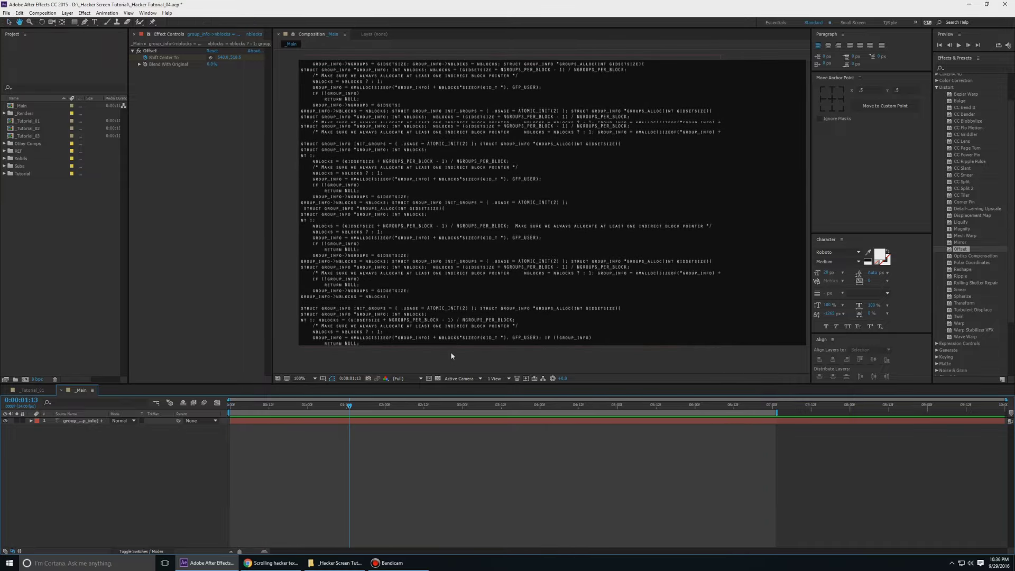
key(space)
Show the code layer's keyframed properties in the timeline and clear the layer selection
click(110, 444)
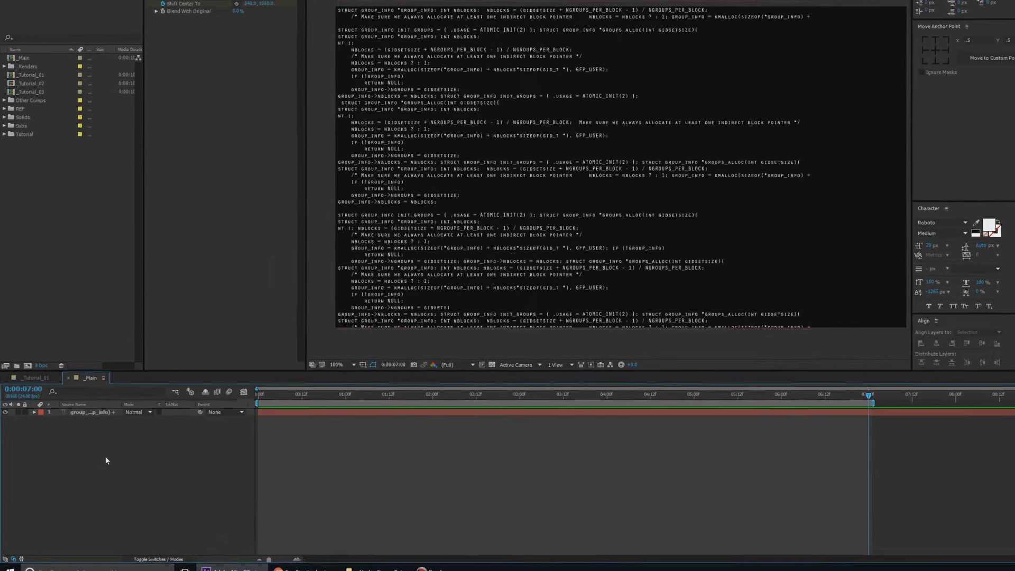
click(112, 405)
key(u)
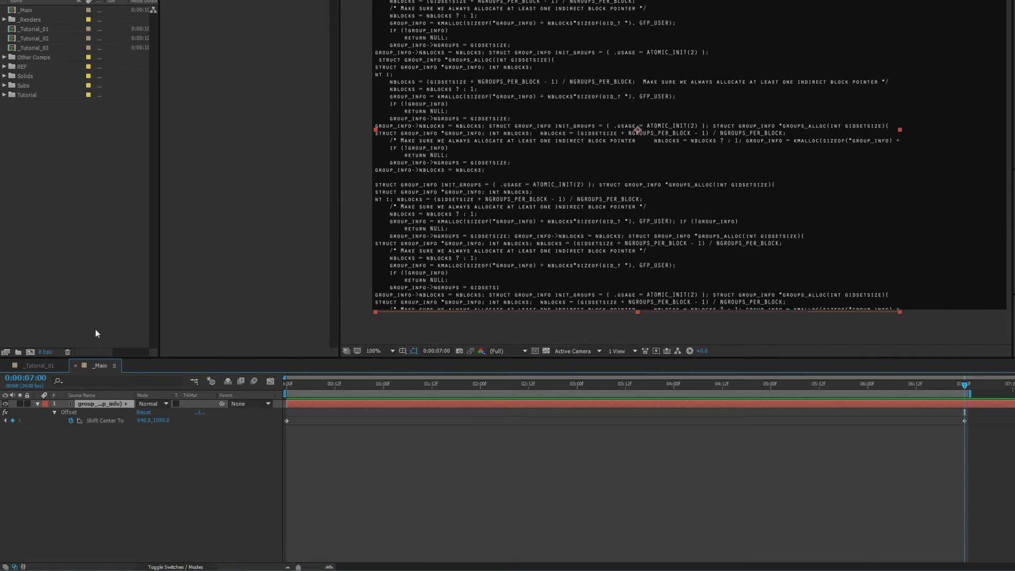
click(182, 458)
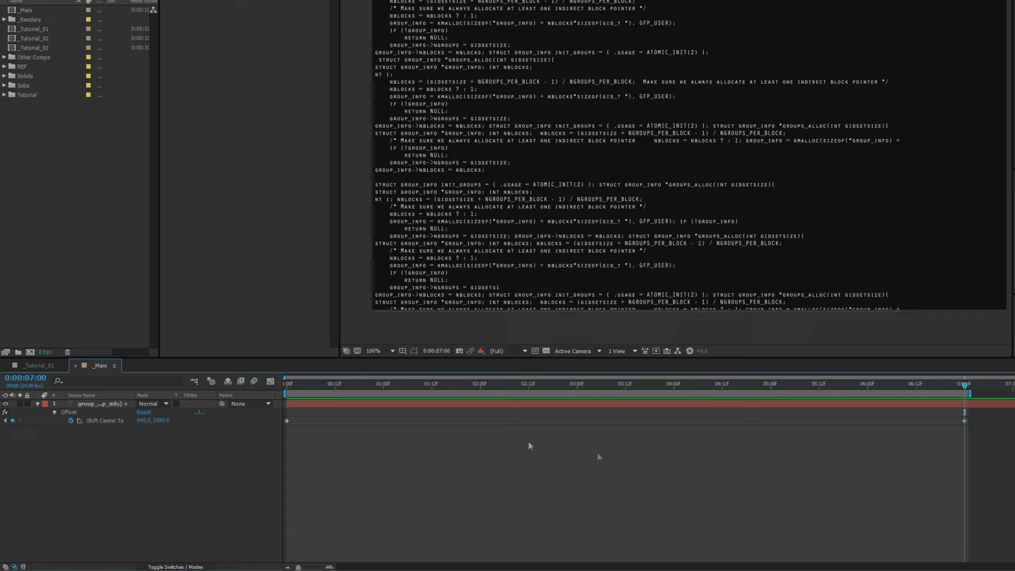
Reset the Offset effect, set Shift Center To's vertical value to 2520 at 0:00:07:00, and preview the scroll
click(145, 412)
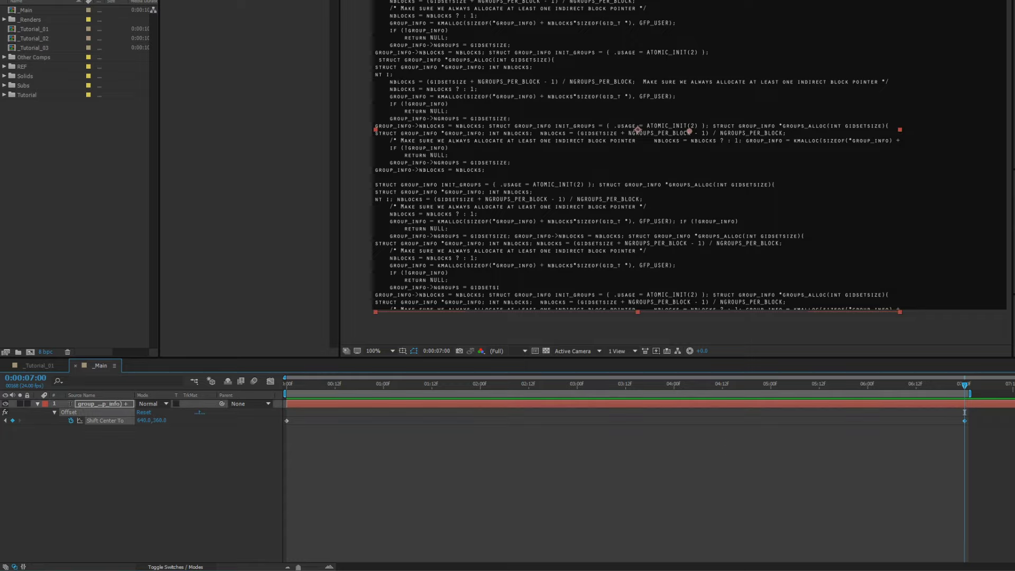
click(159, 421)
key(Return)
key(space)
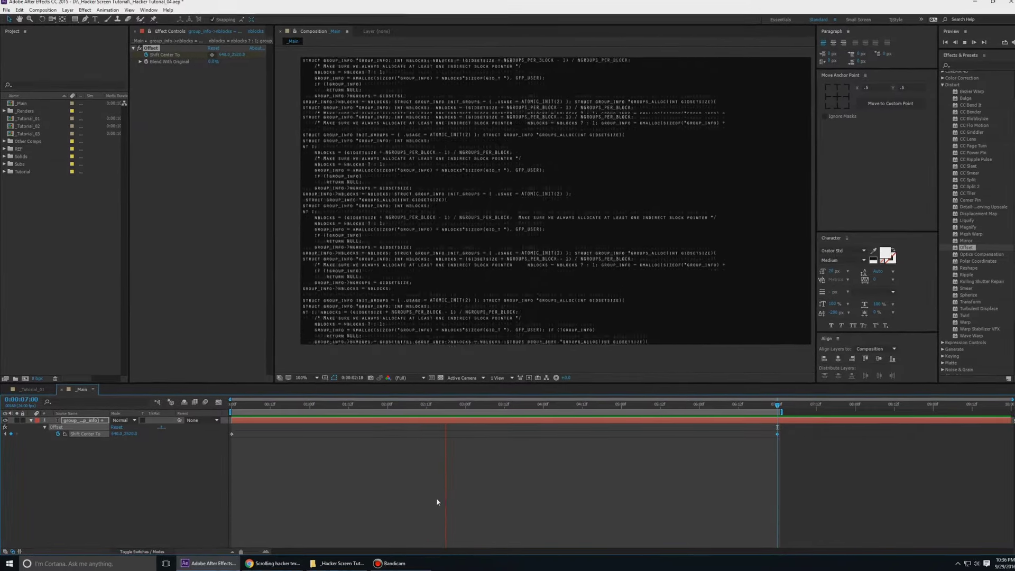
key(k)
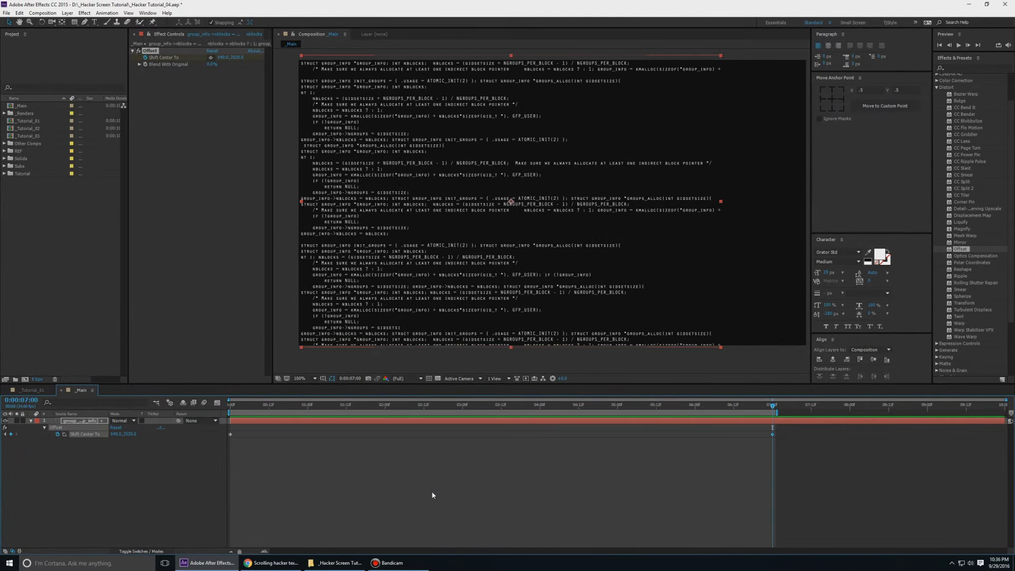
Undo the last change to the vertical Shift Center To value
key(ctrl+z)
key(ctrl+z)
key(ctrl+z)
key(ctrl+z)
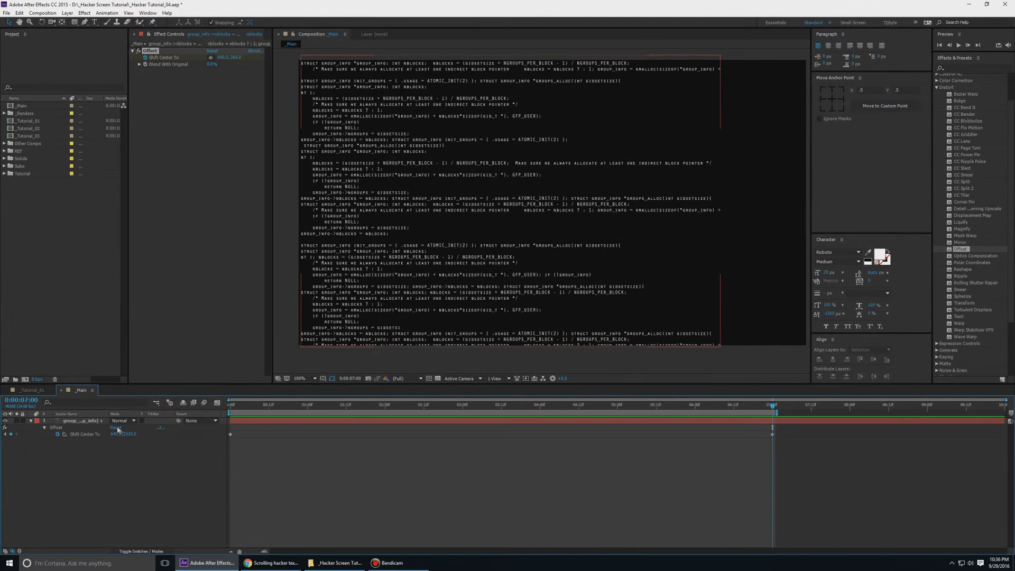
Set Shift Center To's vertical value to 1800 at 0:00:07:00
click(129, 434)
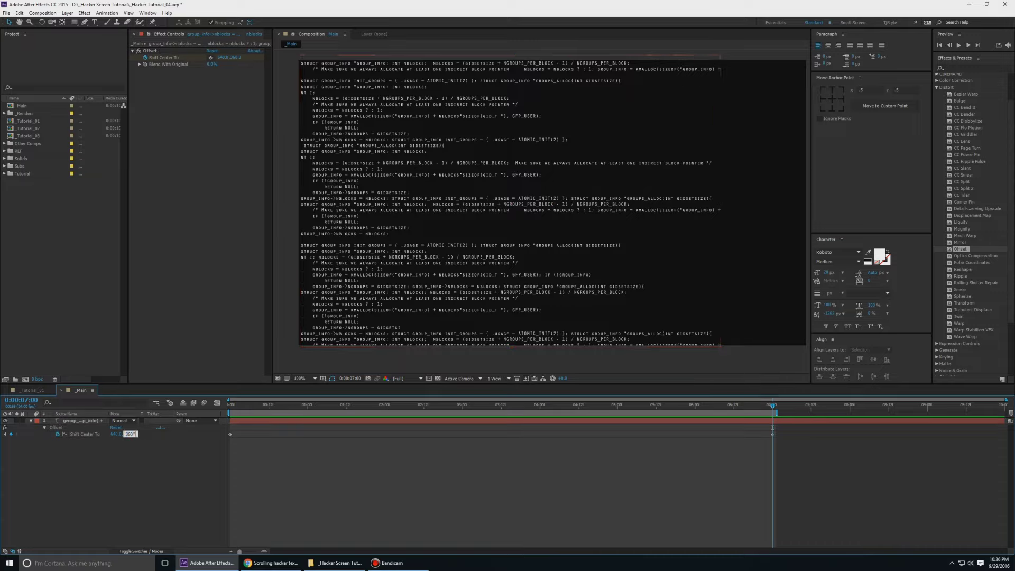
text(1800)
key(Return)
Preview the code layer's scrolling motion and collapse its keyframed properties
key(space)
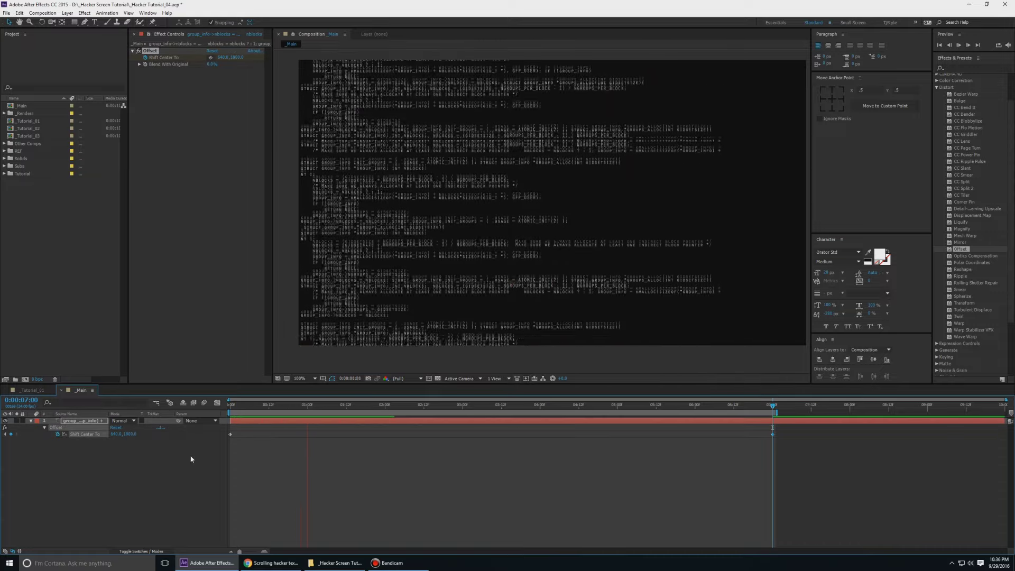
key(space)
key(u)
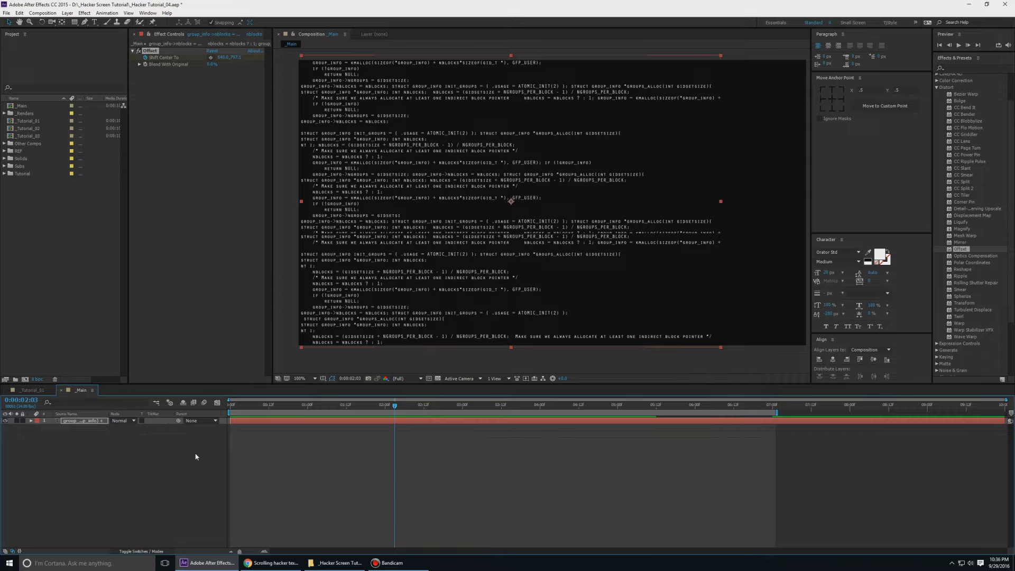
key(space)
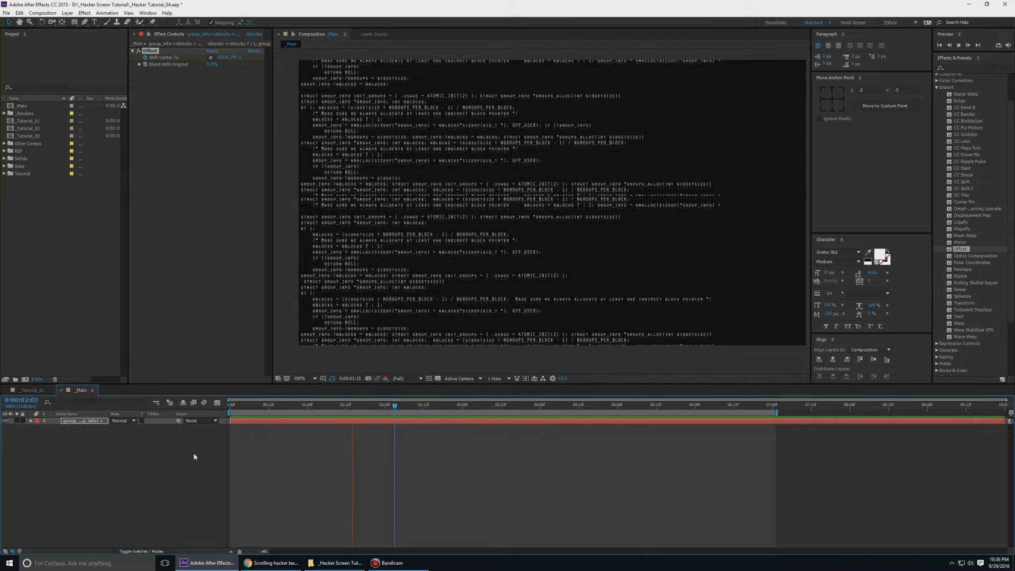
key(space)
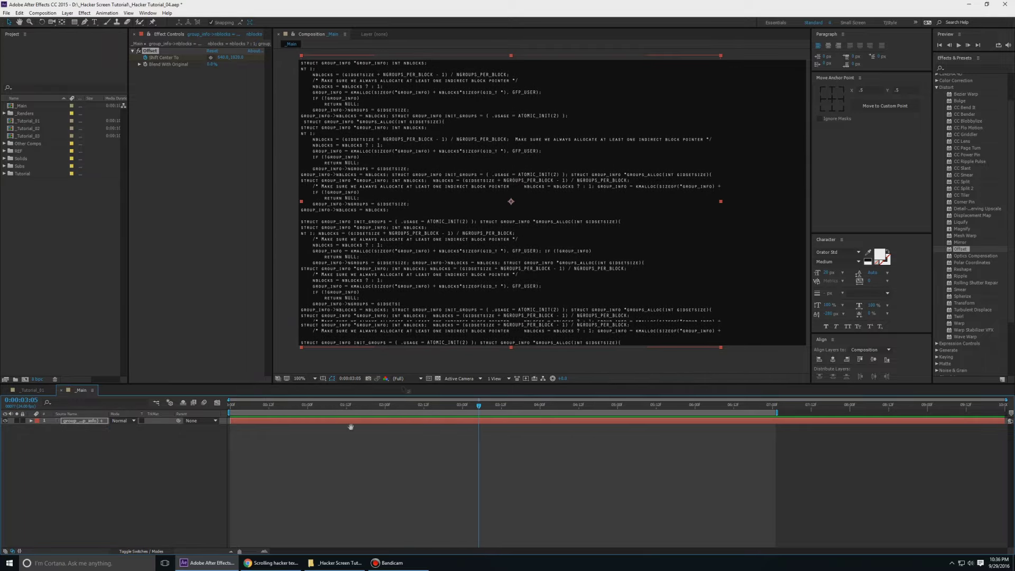
drag(496, 275, 487, 276)
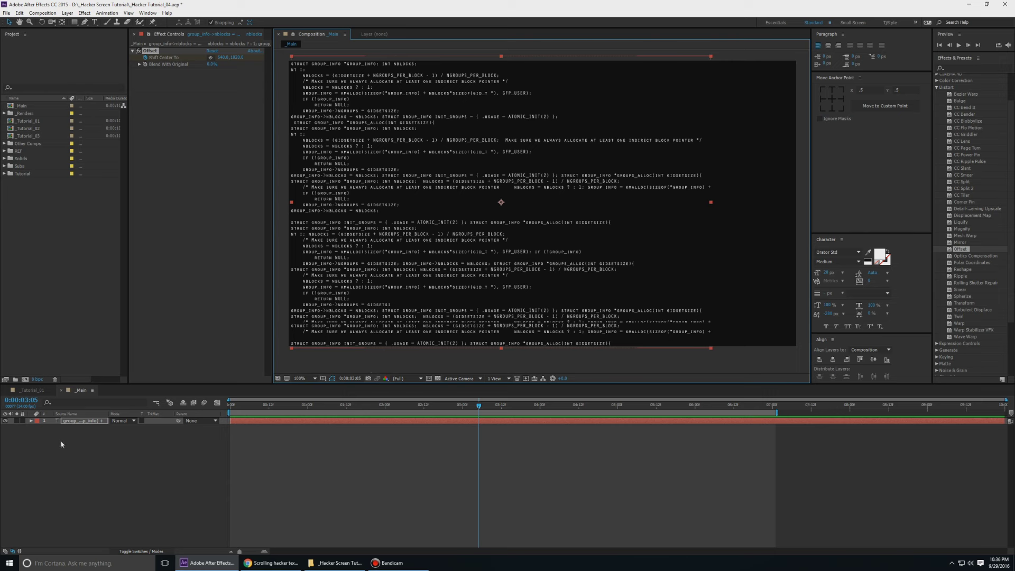
Duplicate the code layer and hide the original layer
click(79, 420)
key(ctrl+d)
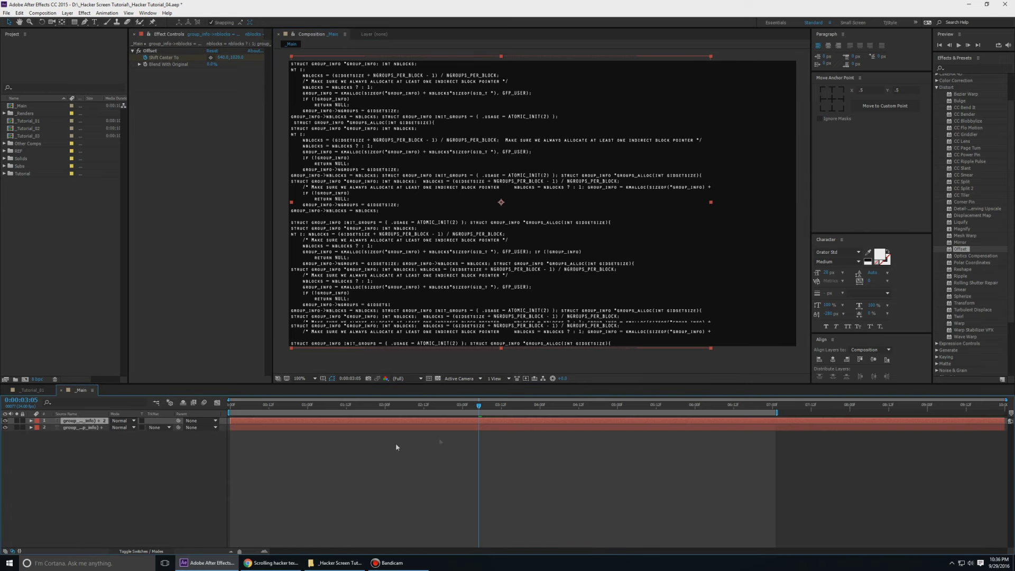
click(5, 427)
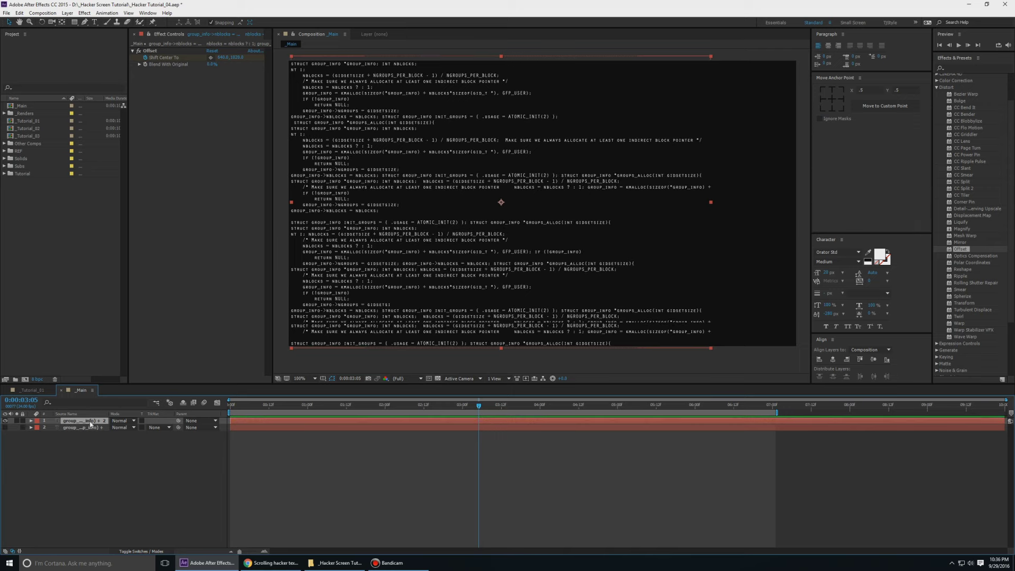
Edit the duplicate layer's code text, lengthening it until it extends past the frame's lower edge
double_click(90, 423)
click(373, 301)
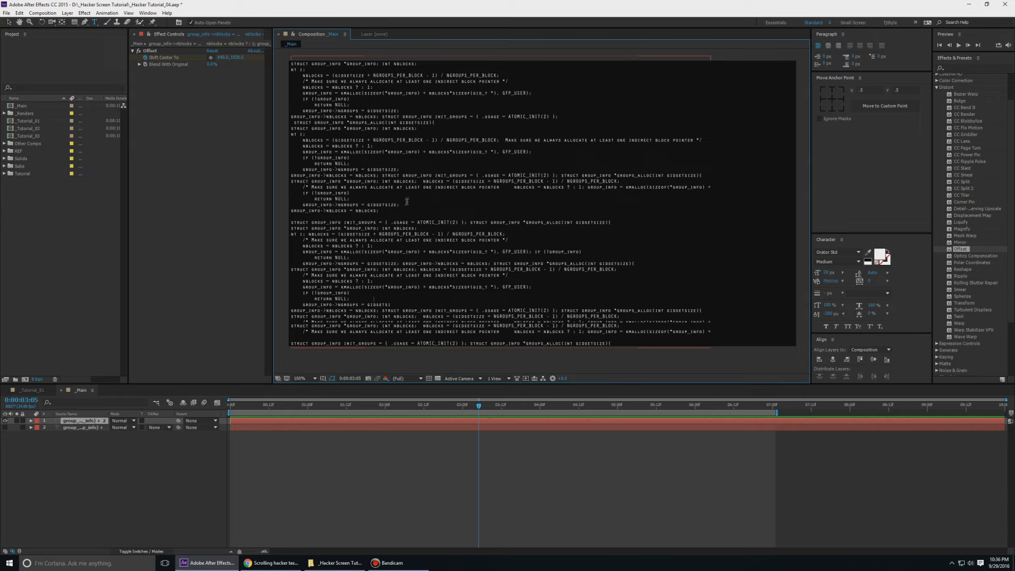
drag(373, 194, 297, 172)
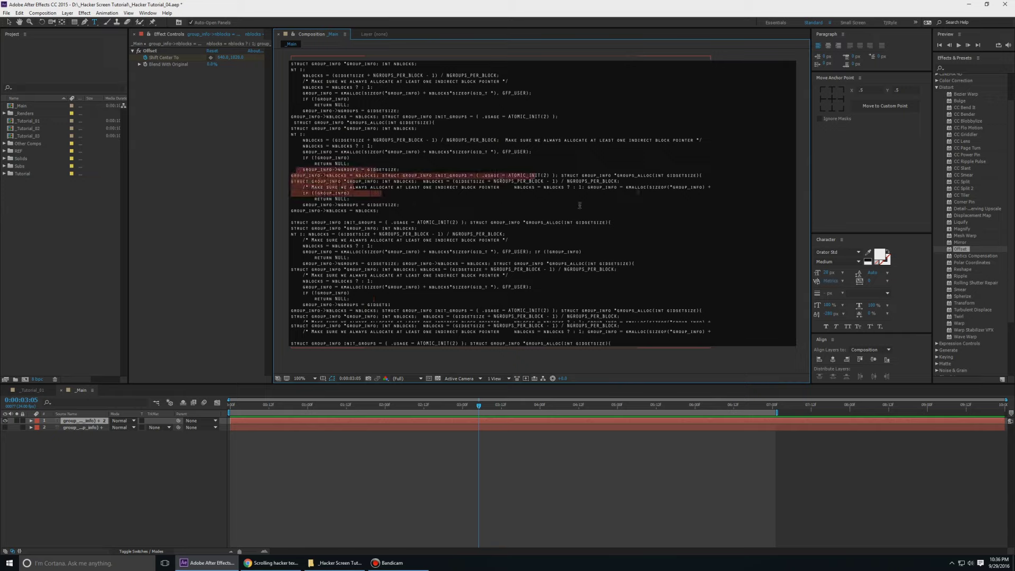
drag(354, 195, 577, 189)
drag(300, 170, 575, 260)
click(349, 316)
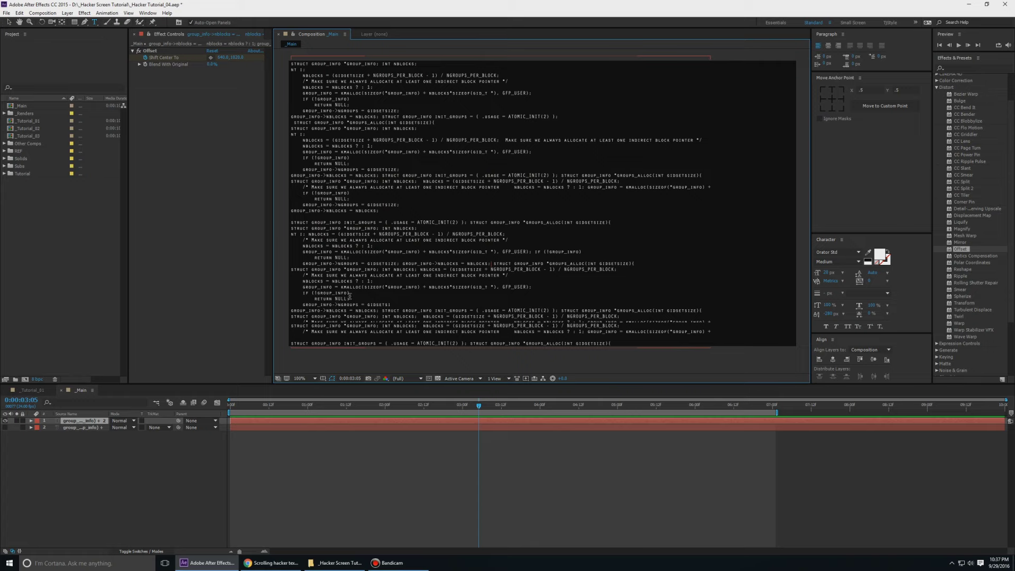
drag(349, 295, 301, 260)
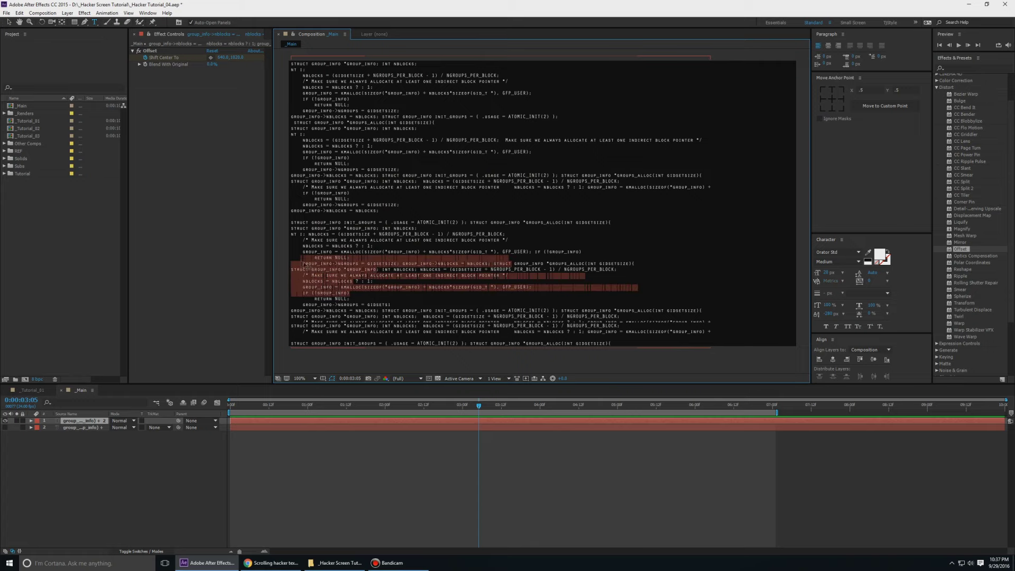
click(404, 321)
scroll(670, 322, down, 1)
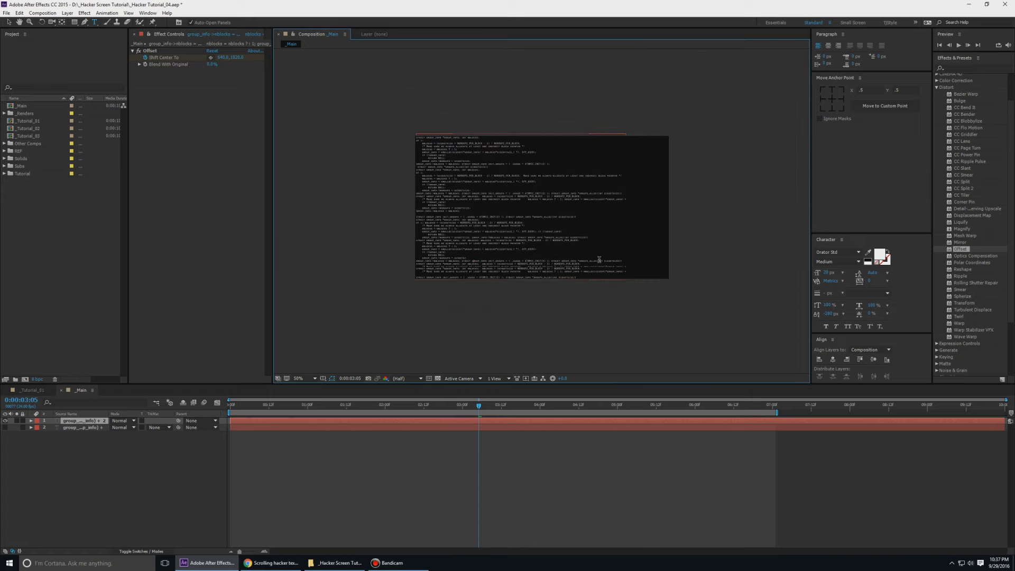
scroll(597, 259, up, 1)
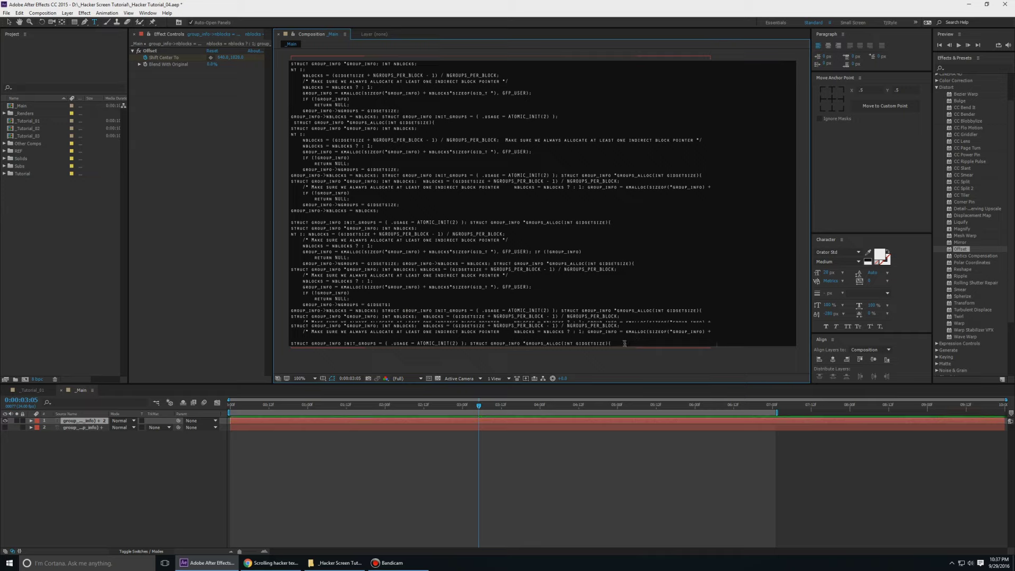
key(Return)
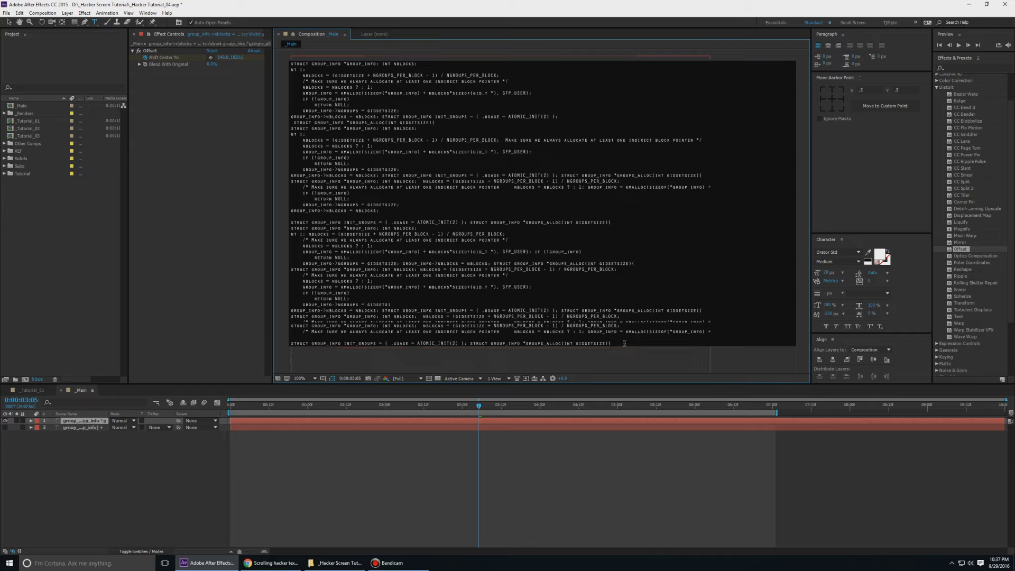
key(v)
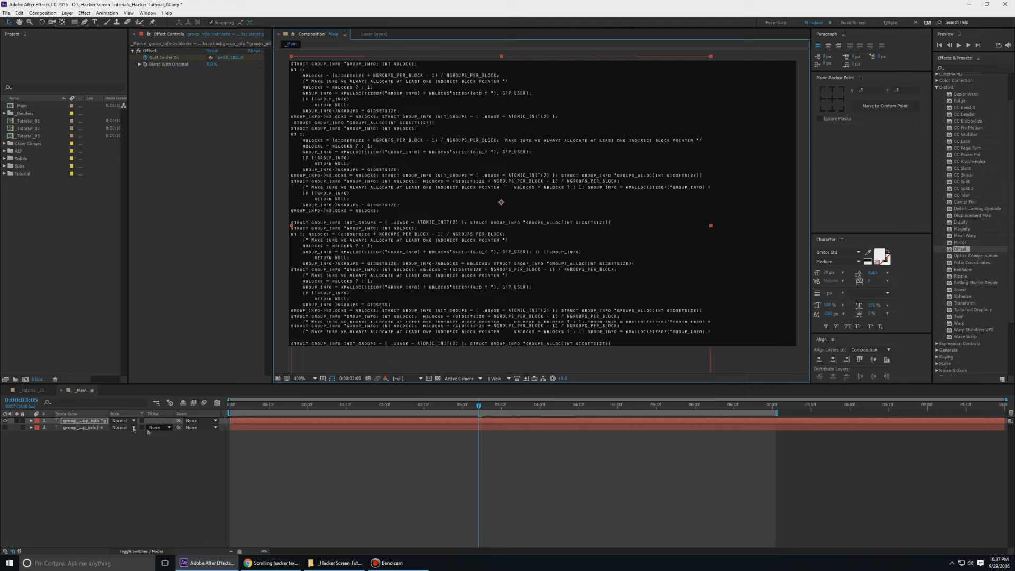
Open the duplicate code layer's Scale value for editing
key(s)
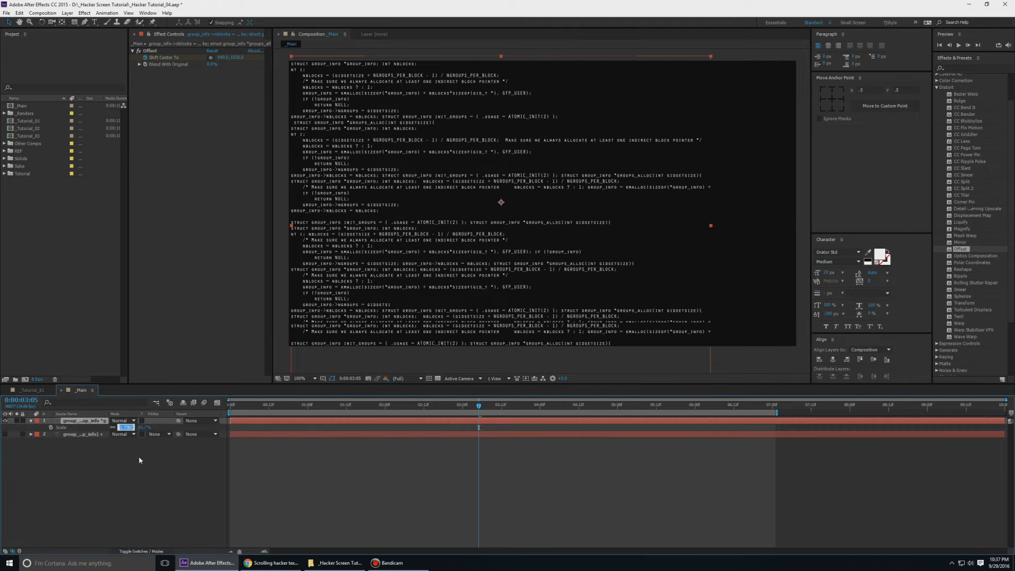
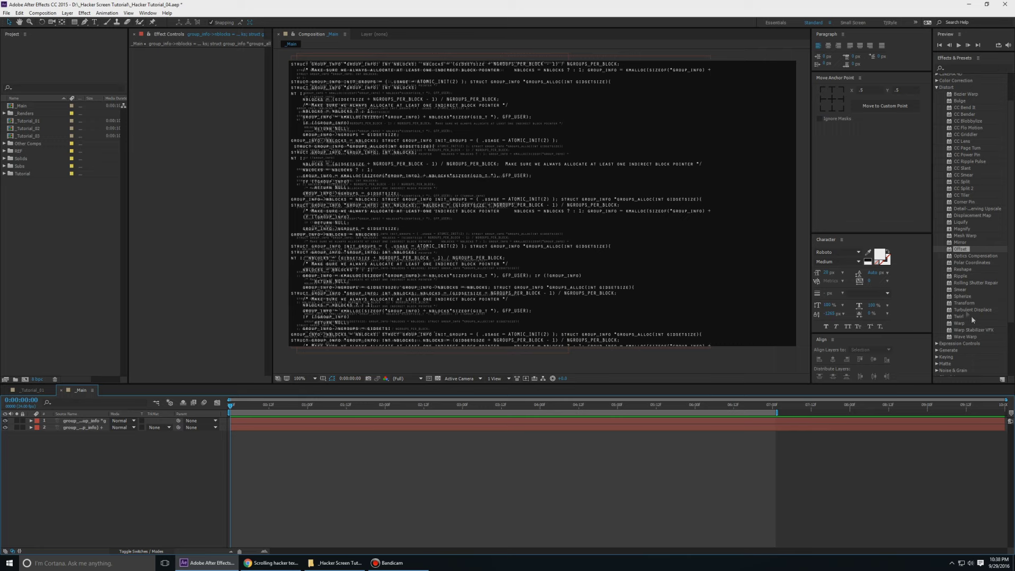
Apply the Offset effect to the smaller code layer and solo that layer
drag(963, 248, 88, 430)
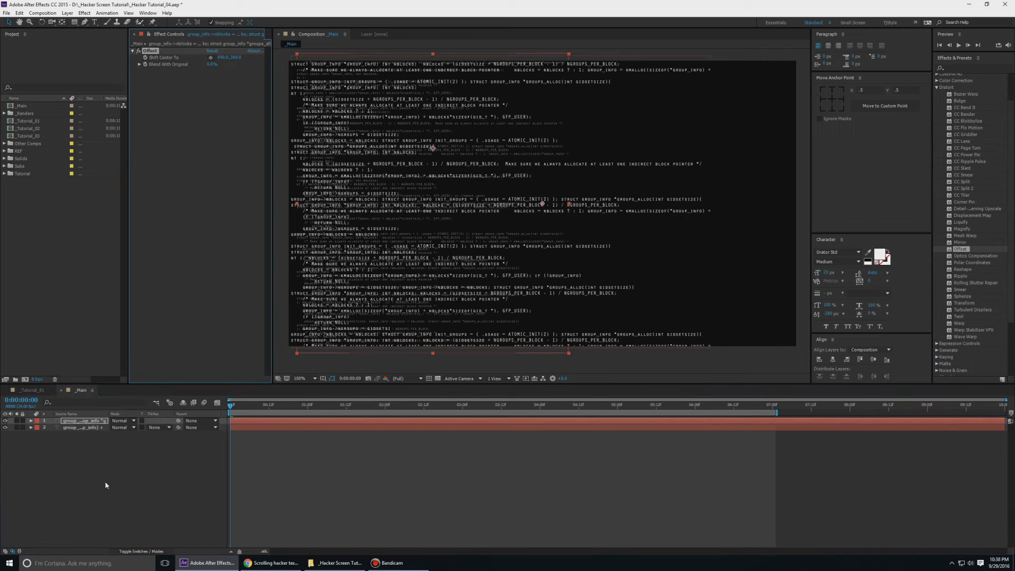
click(39, 390)
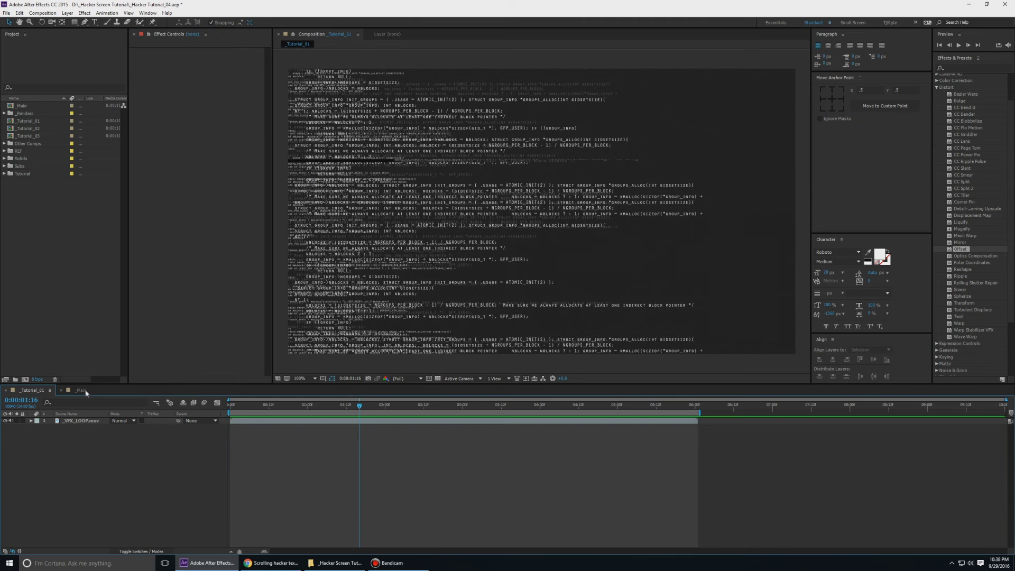
drag(86, 393, 82, 397)
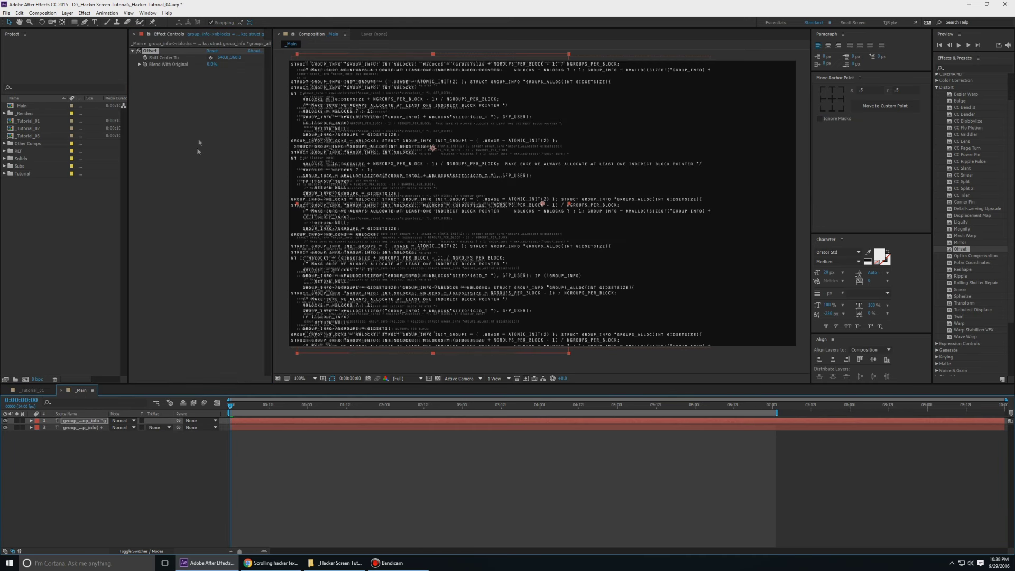
click(92, 421)
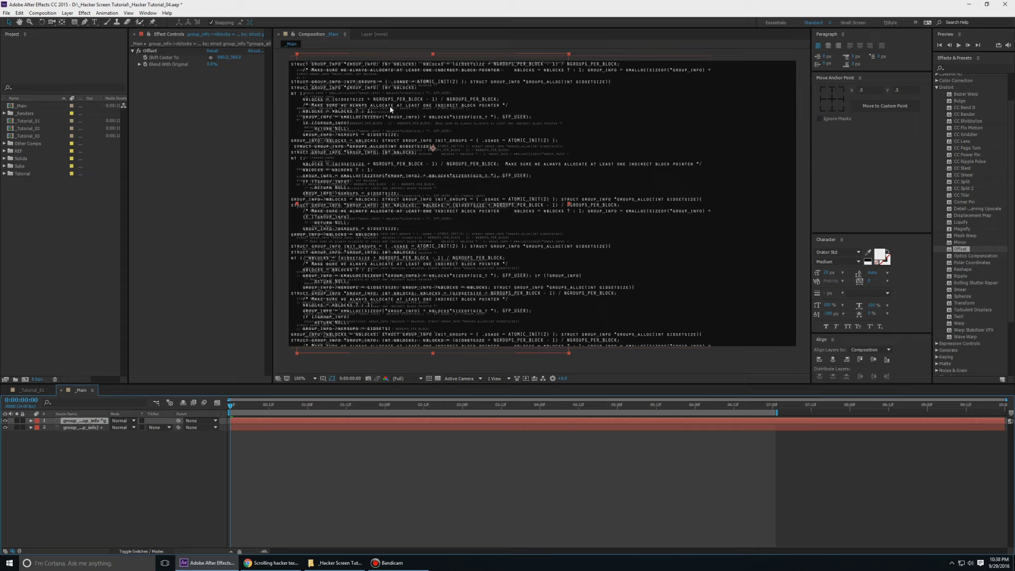
click(16, 421)
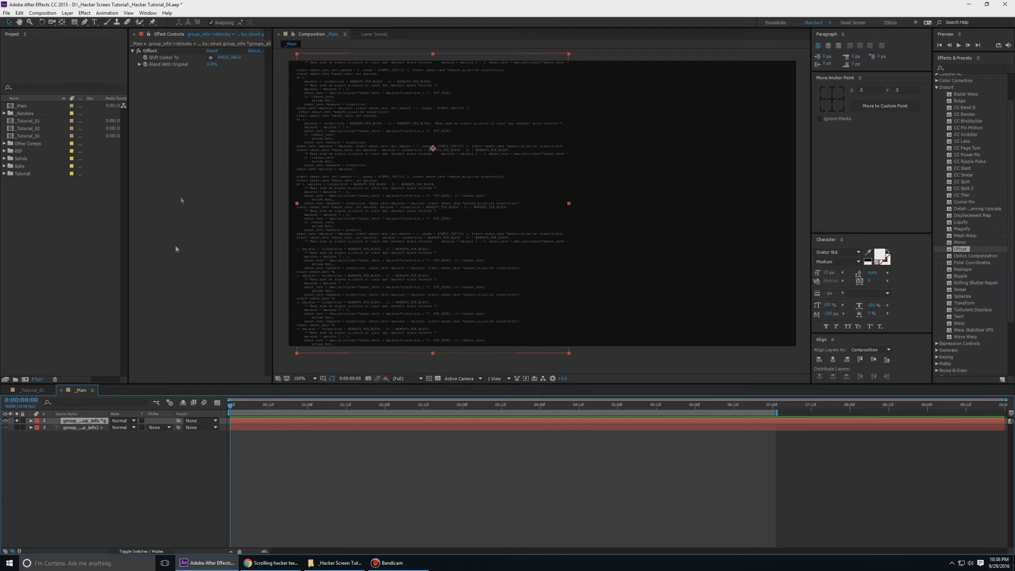
Keyframe the smaller code layer's Shift Center To from the start, setting its vertical value to 2520 at 0:00:07:00
click(144, 58)
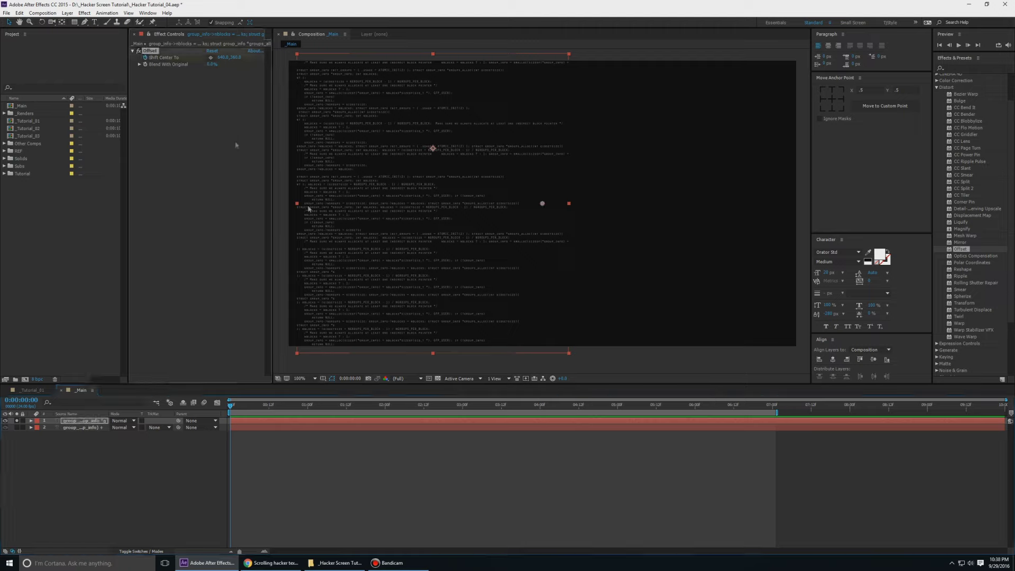
key(shift+End)
click(236, 58)
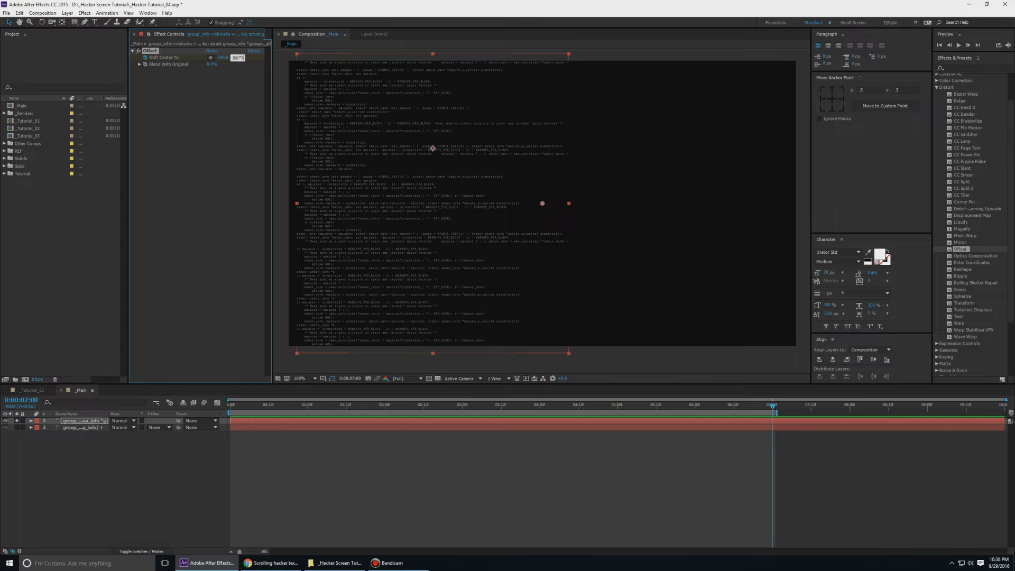
key(Return)
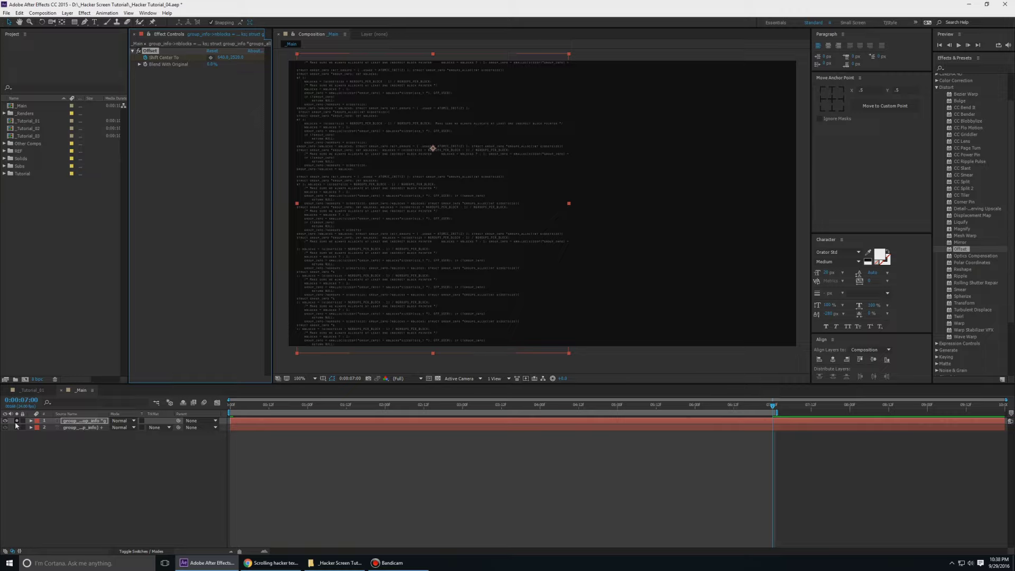
Unsolo the smaller code layer and preview both code layers scrolling together
click(41, 452)
key(space)
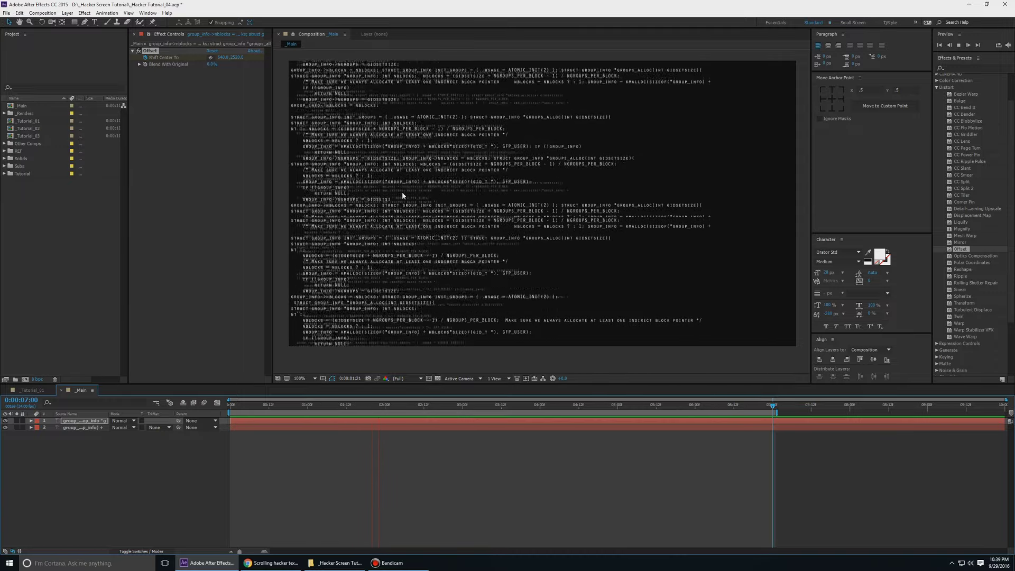
key(space)
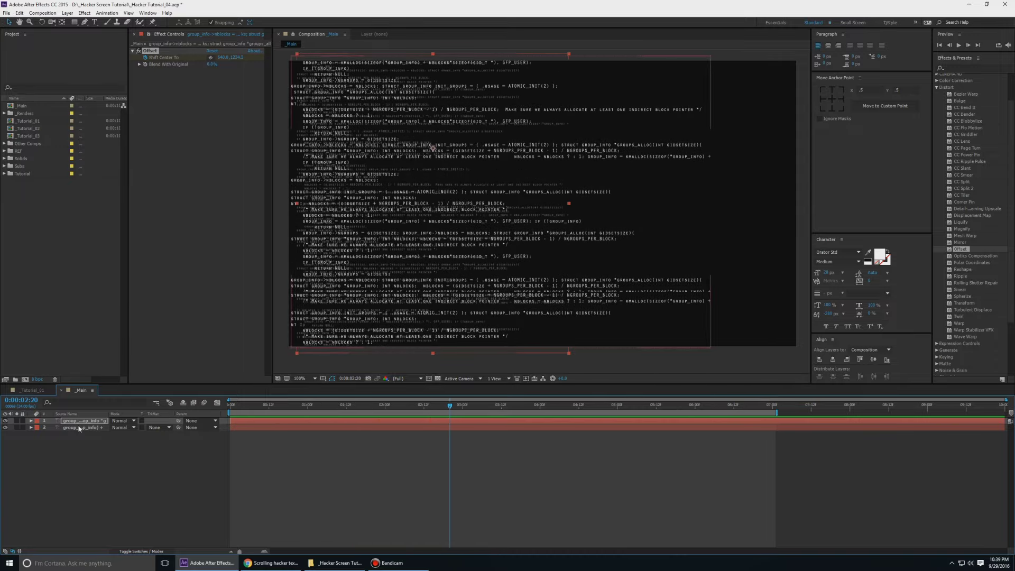
Duplicate the smaller code layer and check the layer stack of the _ReCreate Loop composition for reference
key(ctrl+d)
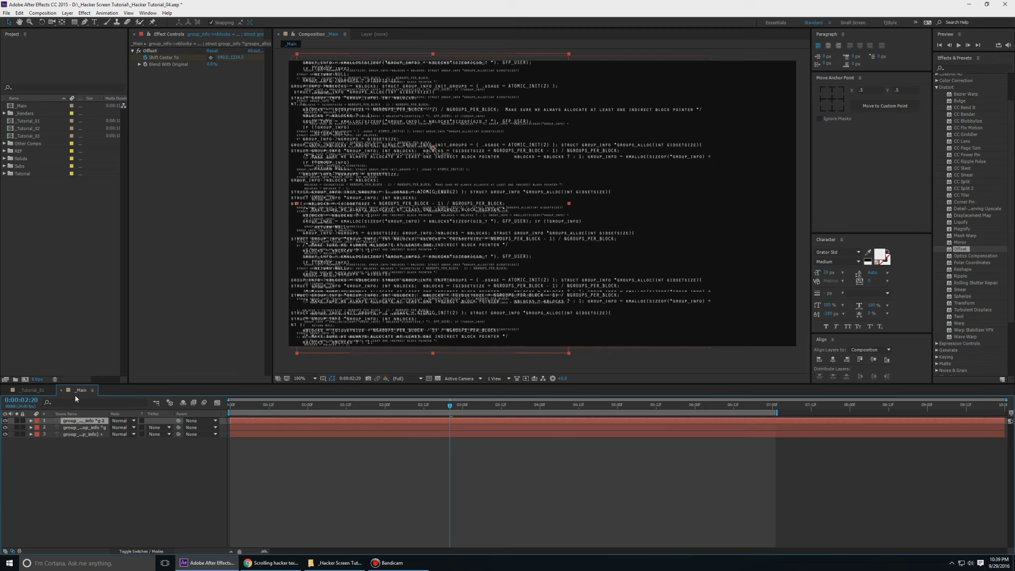
click(31, 390)
click(80, 390)
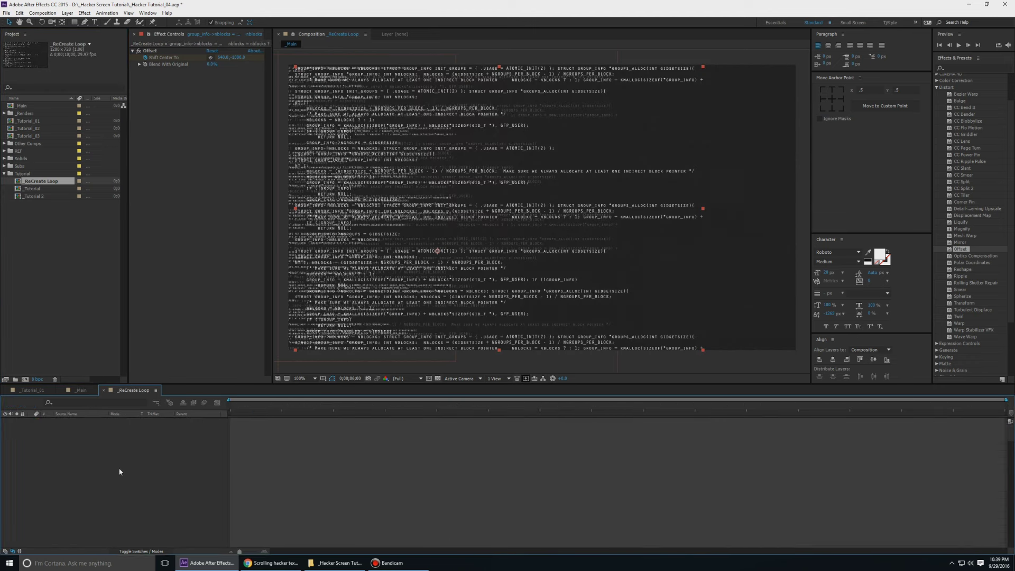
scroll(202, 478, down, 6)
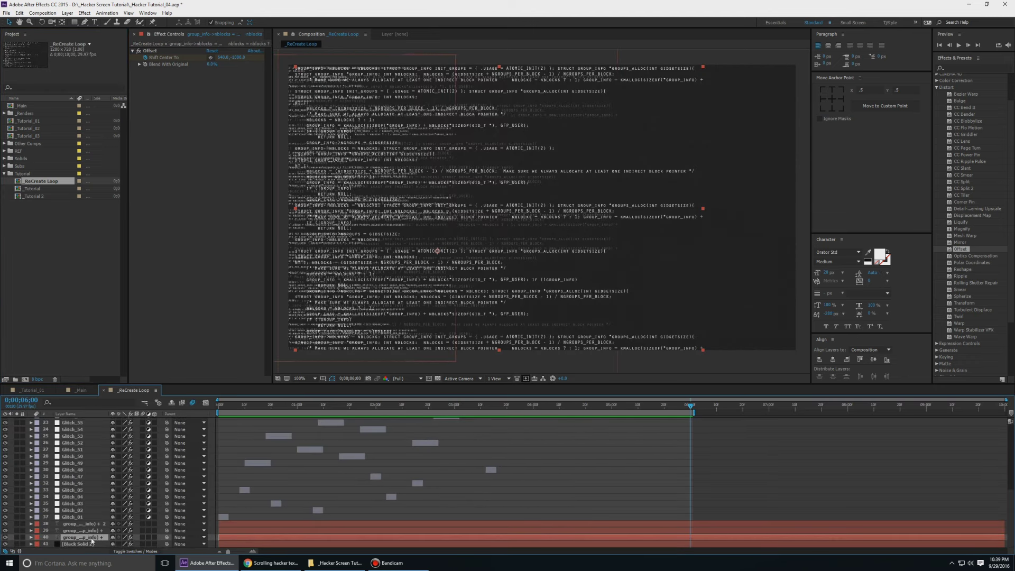
click(80, 390)
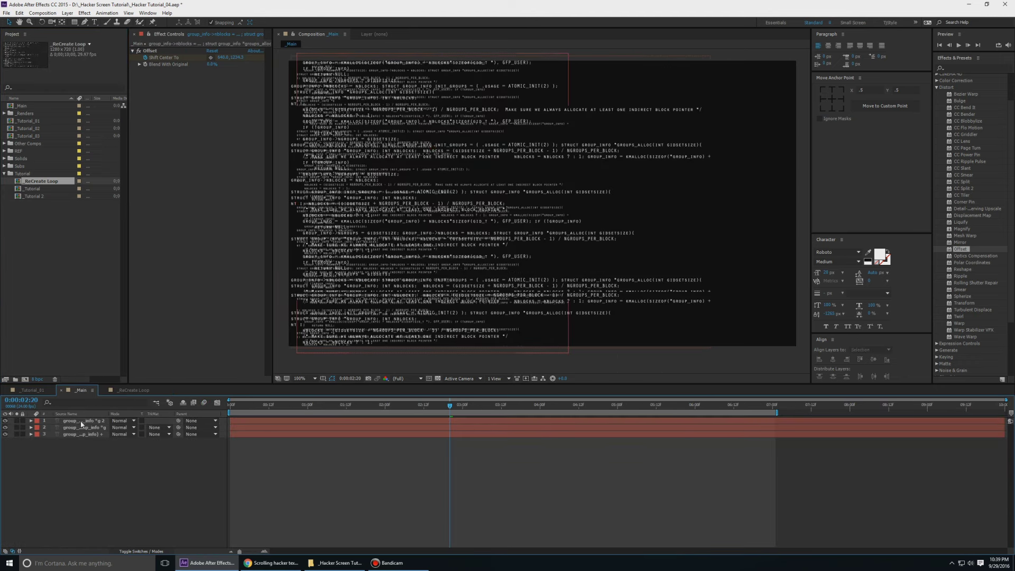
Set the newest code duplicate's Scale to 50% and preview the layered scrolling
key(s)
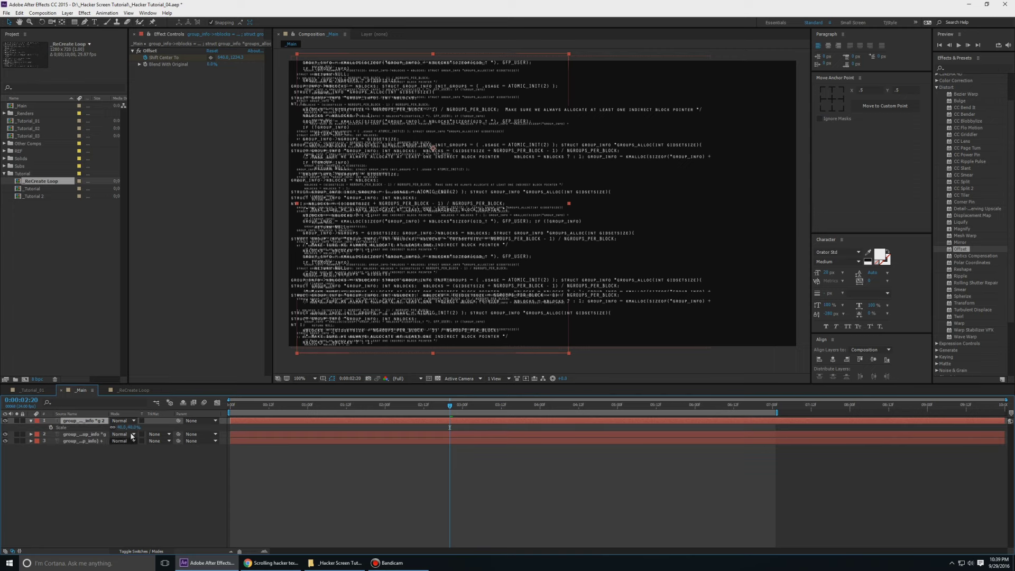
key(Return)
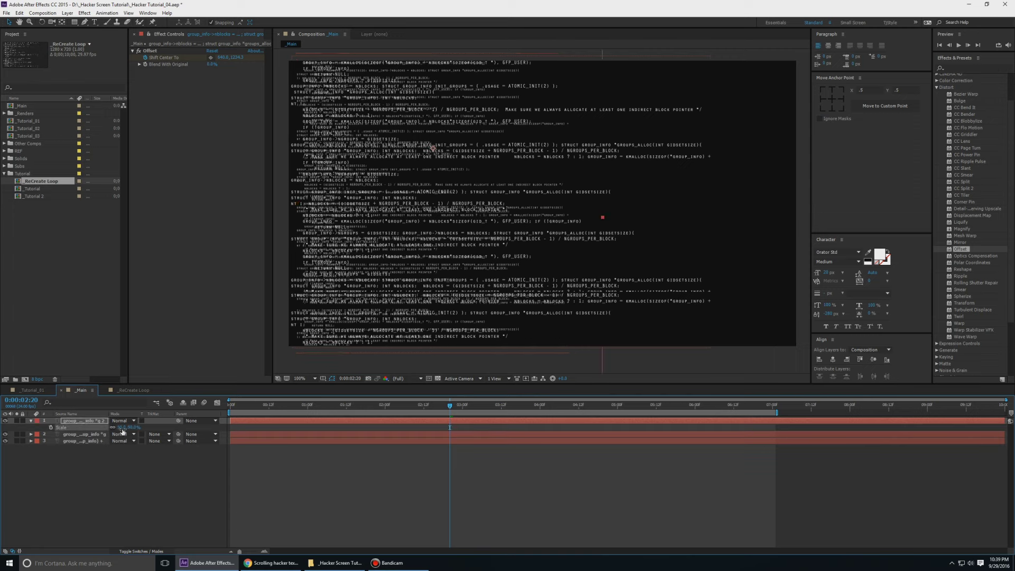
key(space)
key(space)
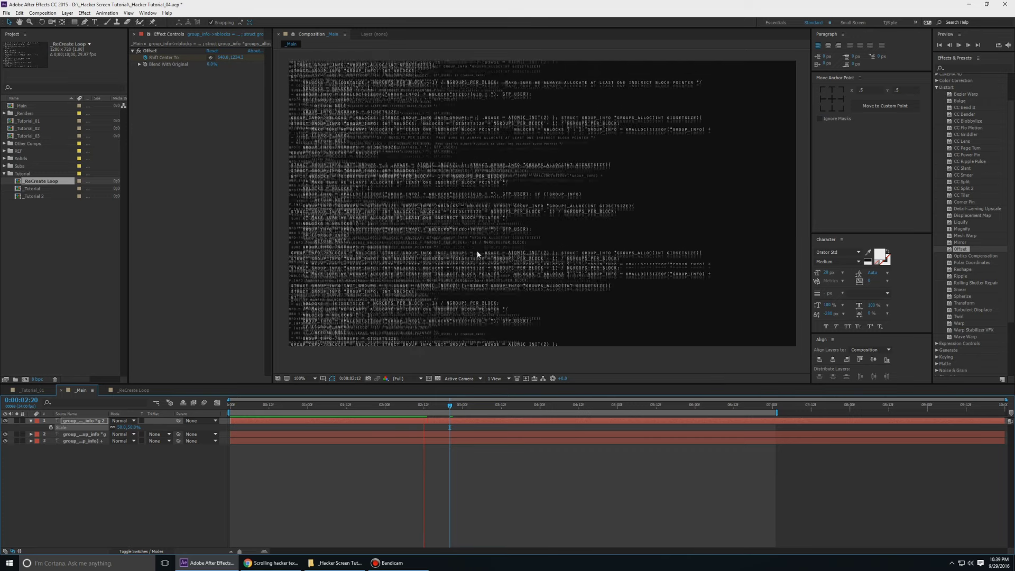
key(space)
click(163, 446)
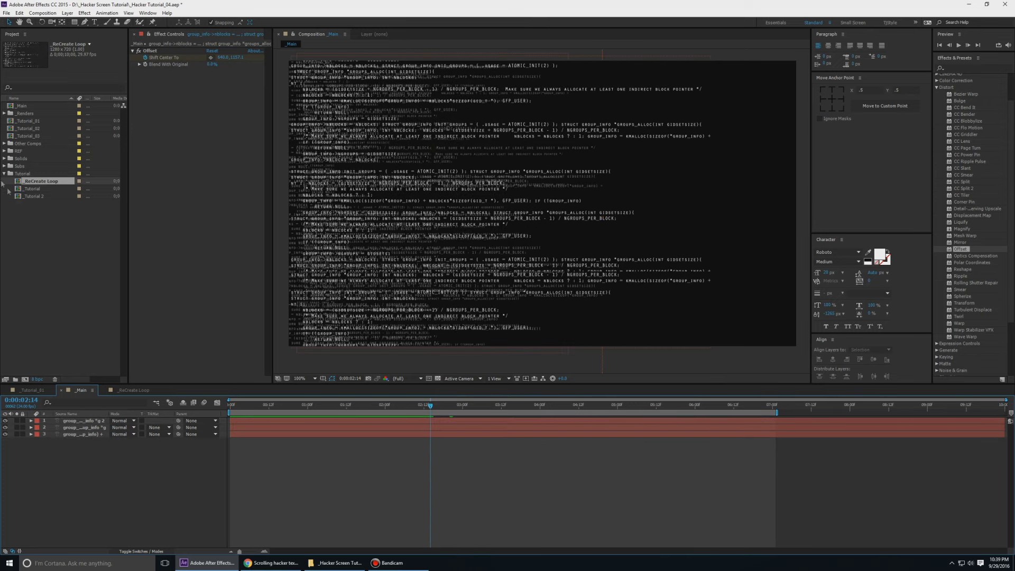
Create a full-frame solid named BG with the color 111111 in the _Main composition
click(4, 173)
right_click(87, 485)
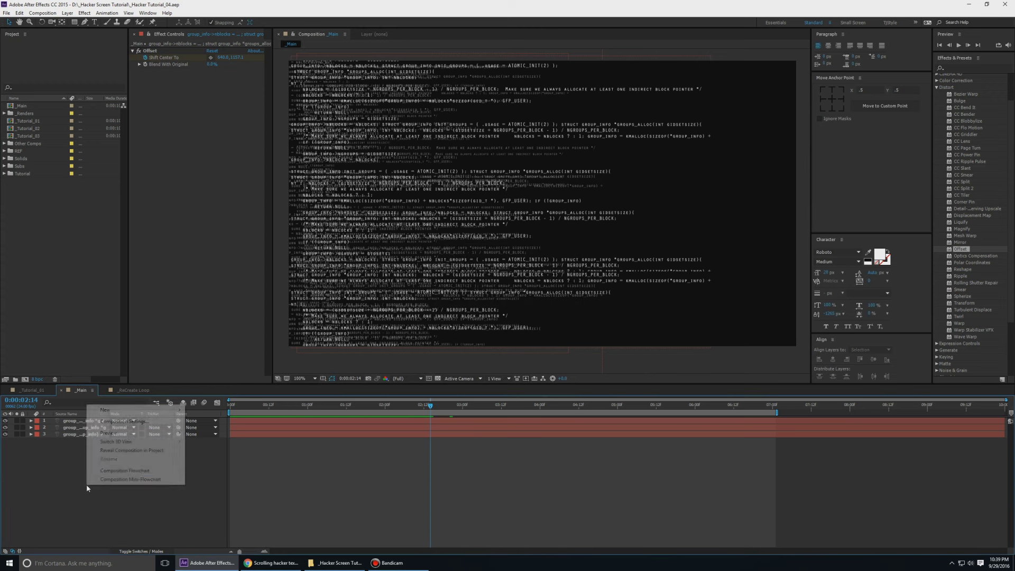
mouse_move(148, 413)
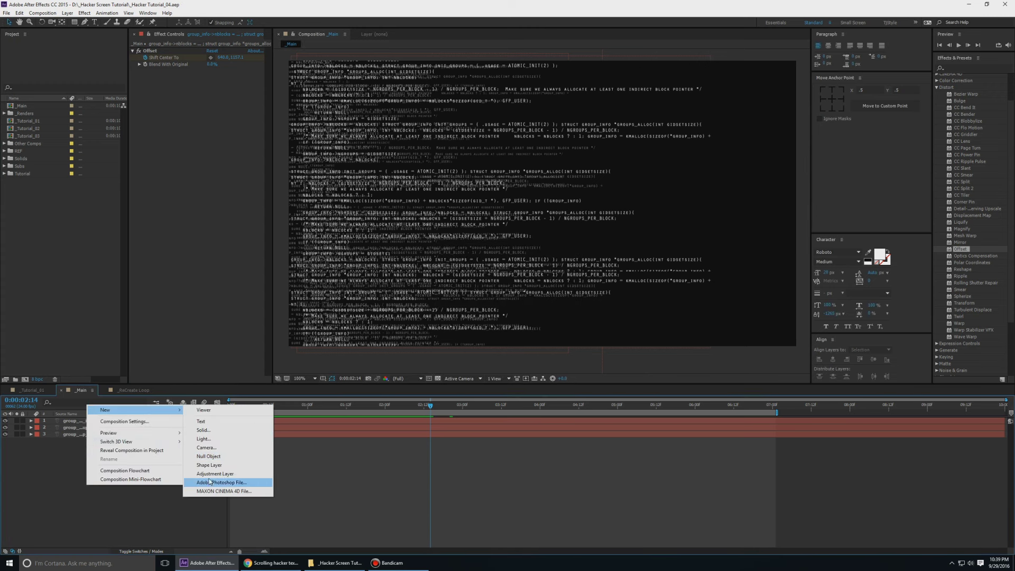
click(208, 429)
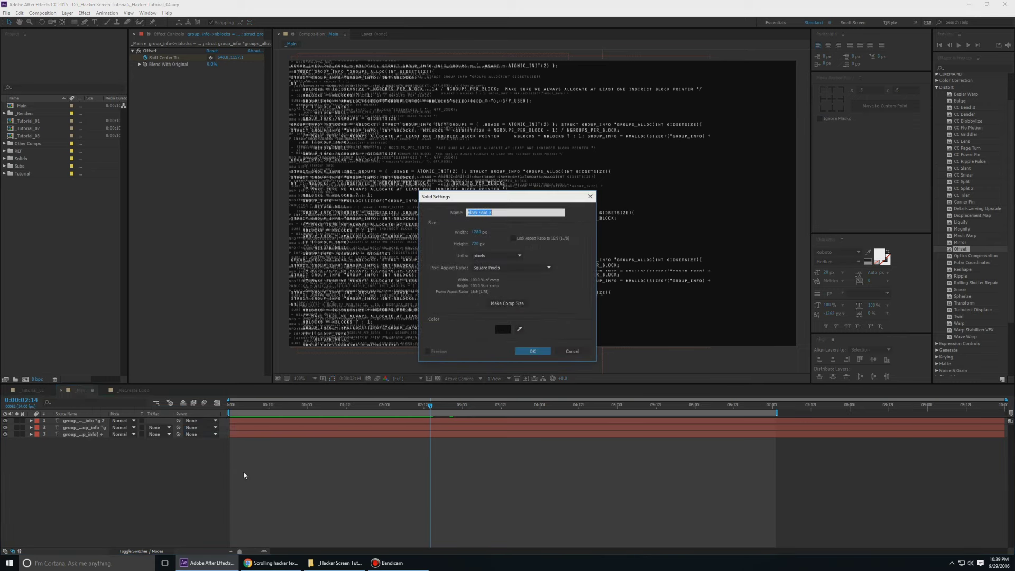
click(503, 329)
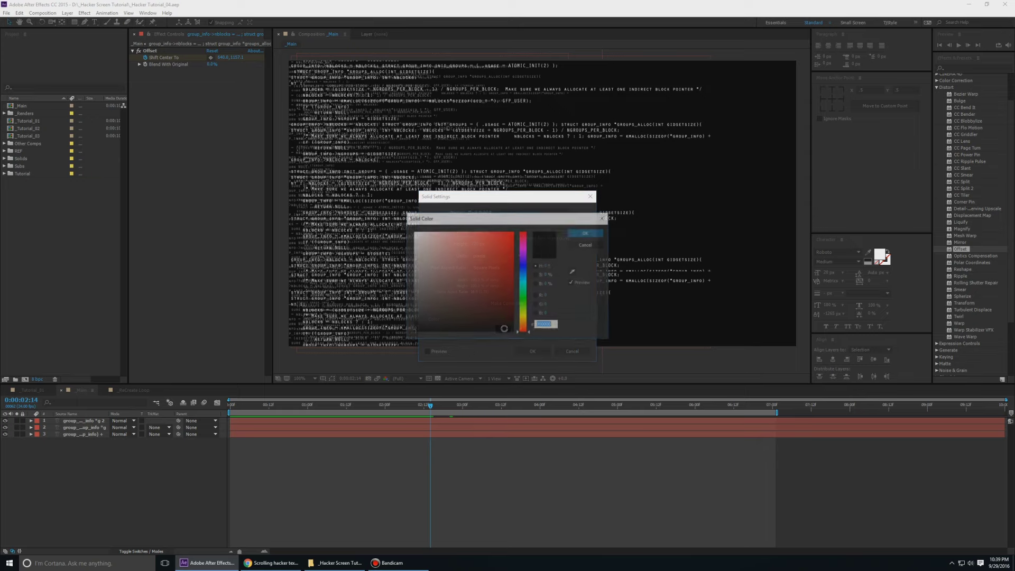
text(111111)
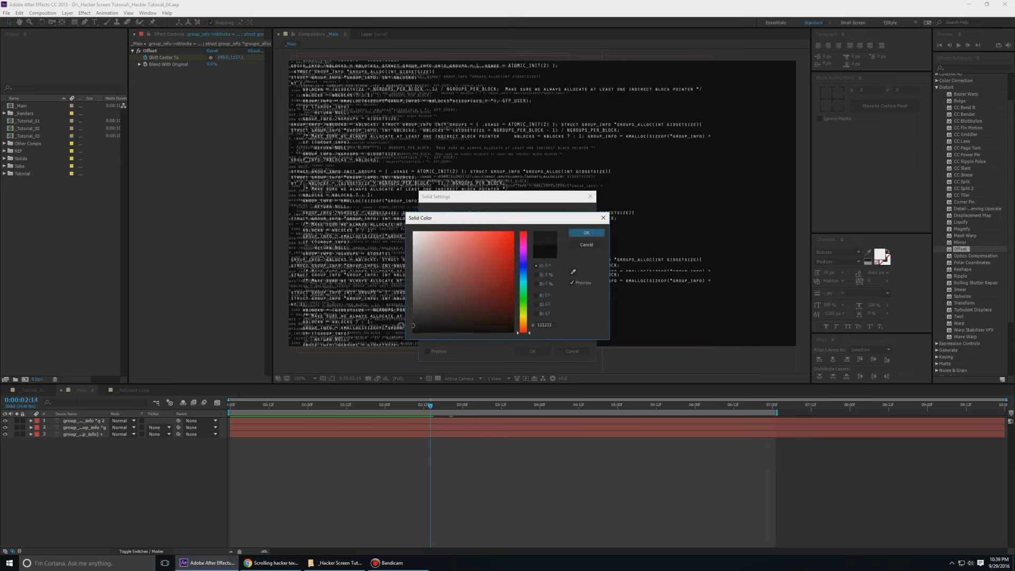
click(586, 232)
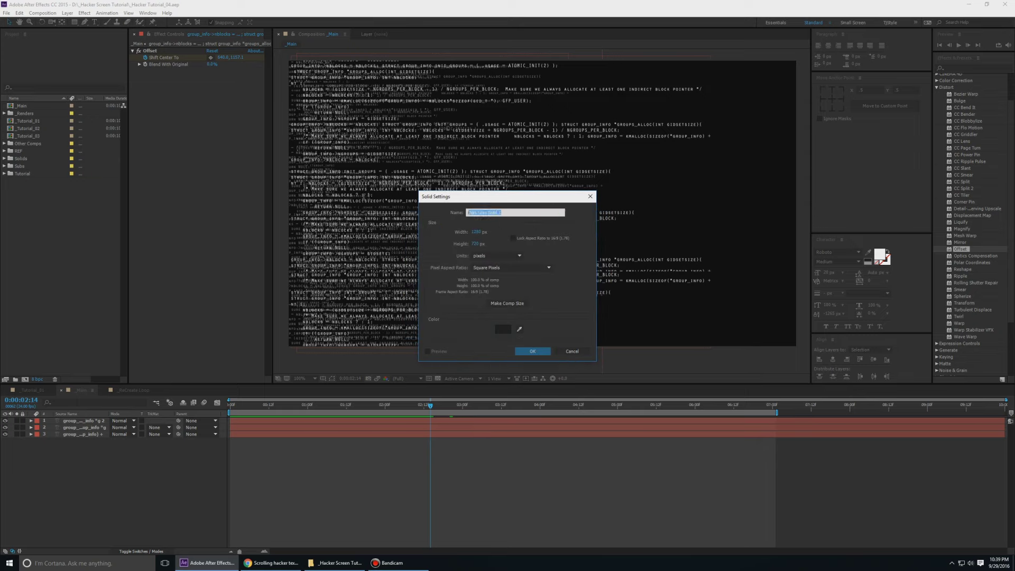
text(BG)
click(533, 351)
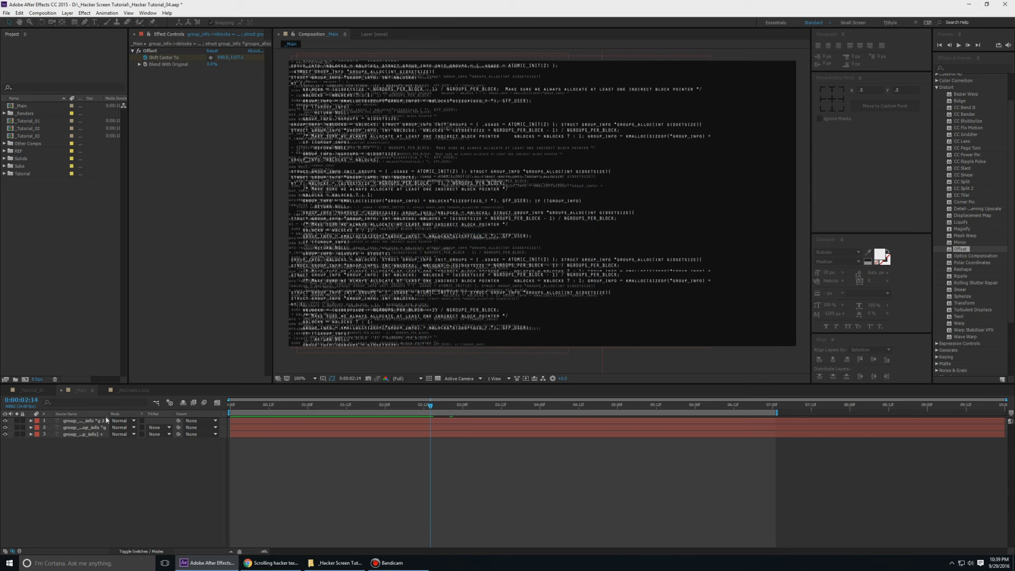
Place the BG solid beneath all code layers and toggle its visibility off and on to compare the background
drag(87, 423, 86, 467)
click(91, 468)
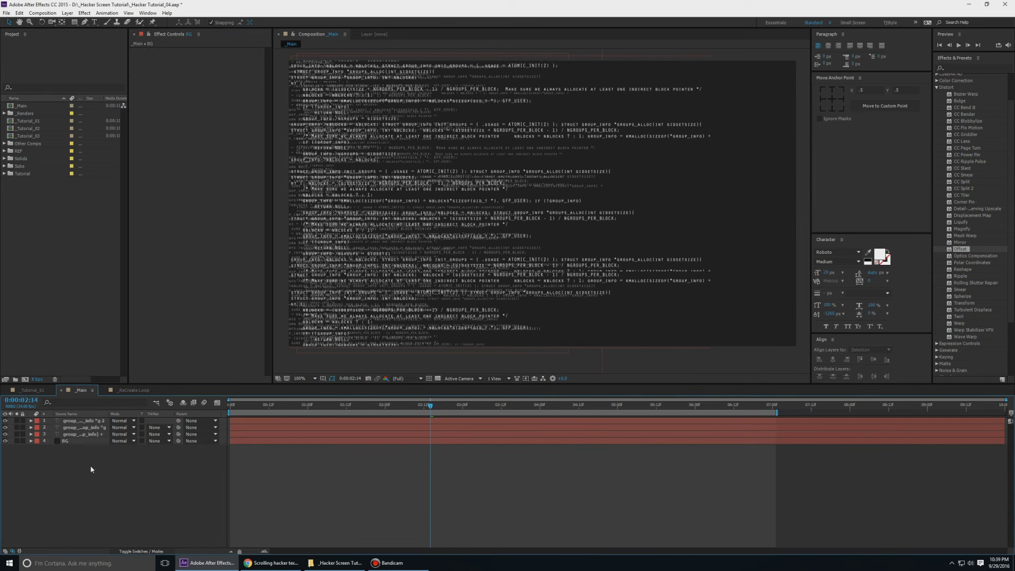
click(5, 441)
click(5, 441)
Add an adjustment layer above the code layers and rename it Noise
key(ctrl+alt+y)
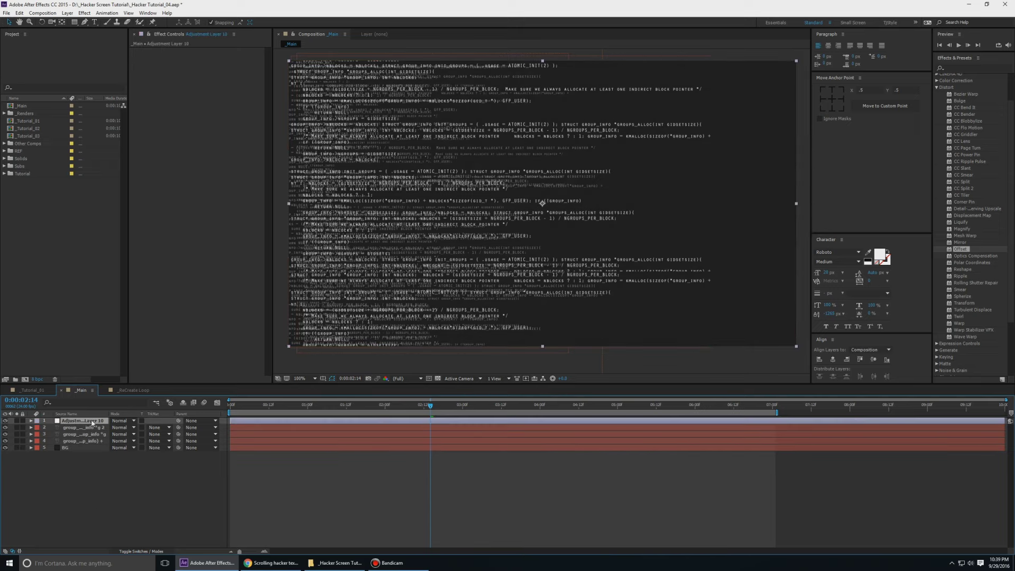
right_click(90, 424)
click(106, 416)
text(Noise)
key(Return)
Find the Noise effect and apply it to the Noise adjustment layer
scroll(976, 110, up, 2)
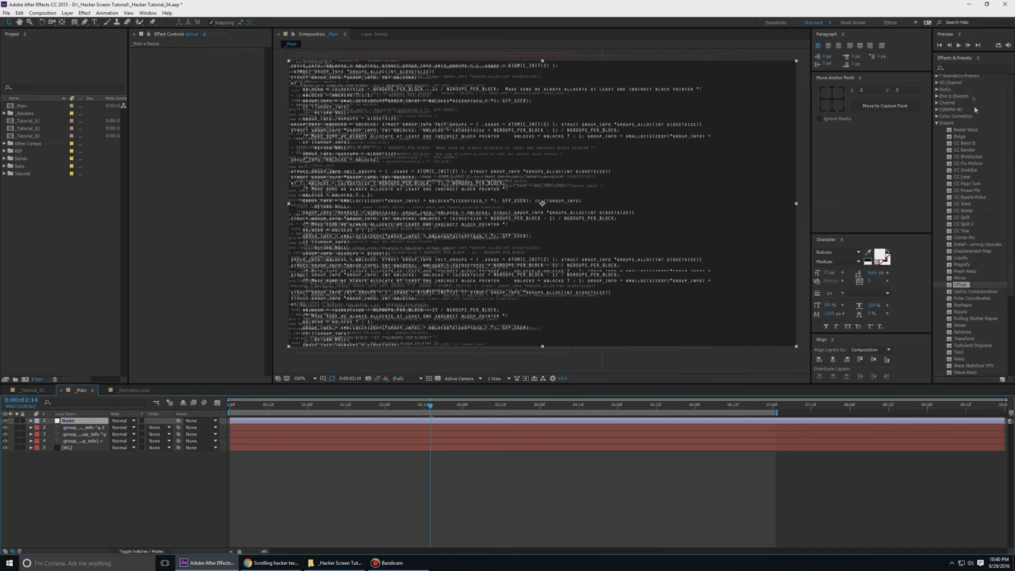
click(962, 68)
text(noise)
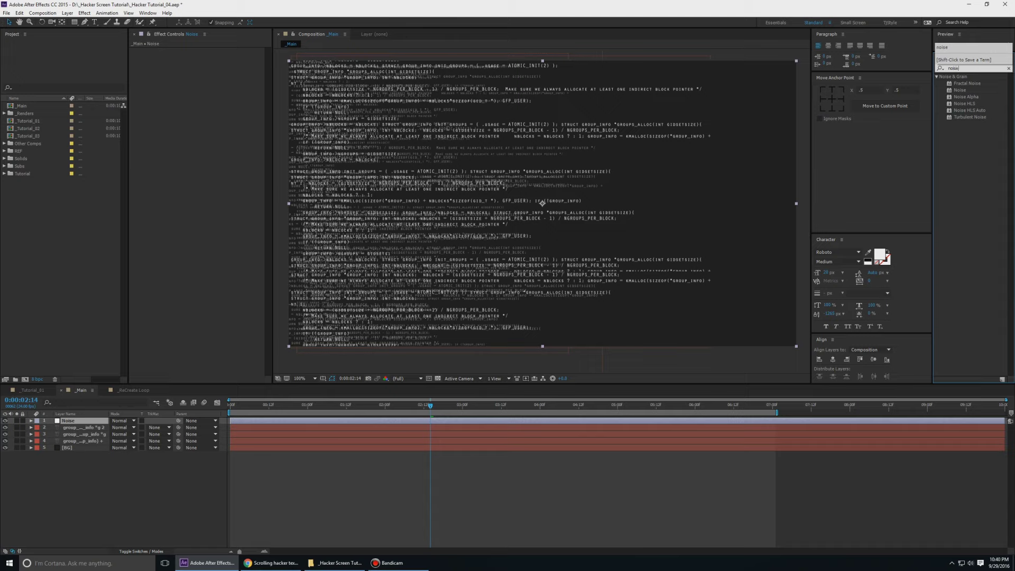
click(960, 91)
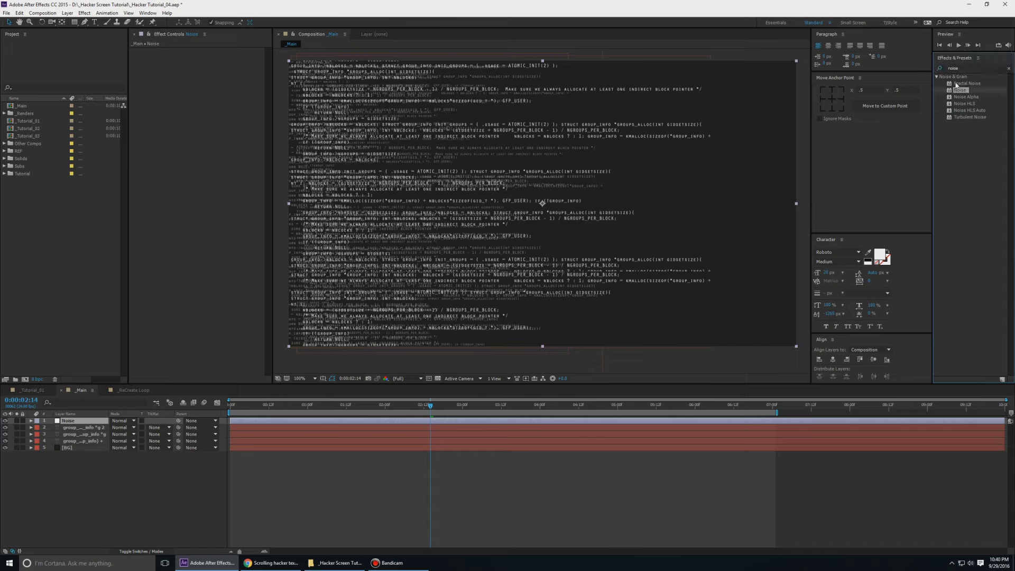
drag(960, 96, 173, 44)
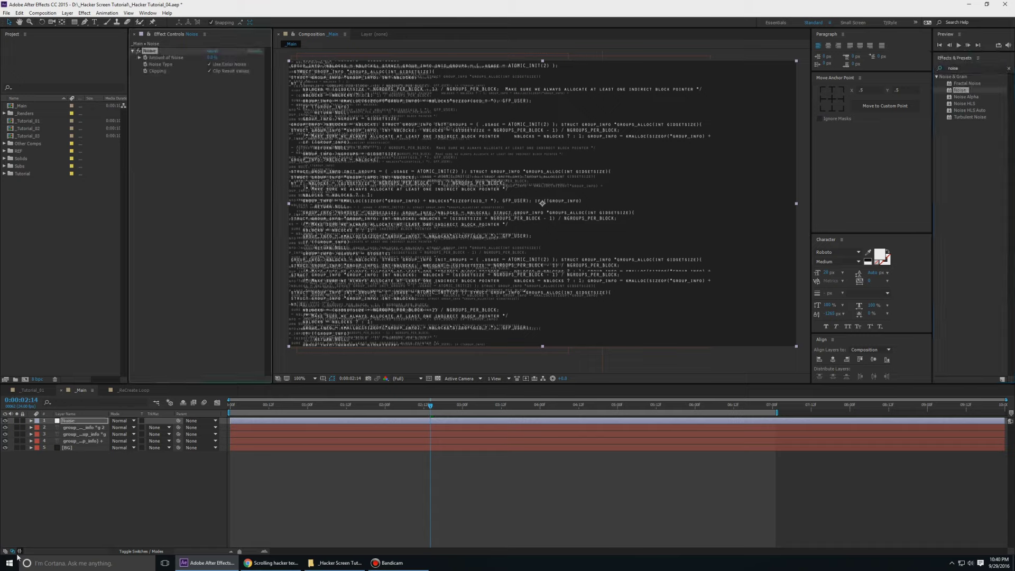
Raise the Noise effect's Amount of Noise to a few percent and inspect the grain up close
click(211, 58)
scroll(668, 202, up, 4)
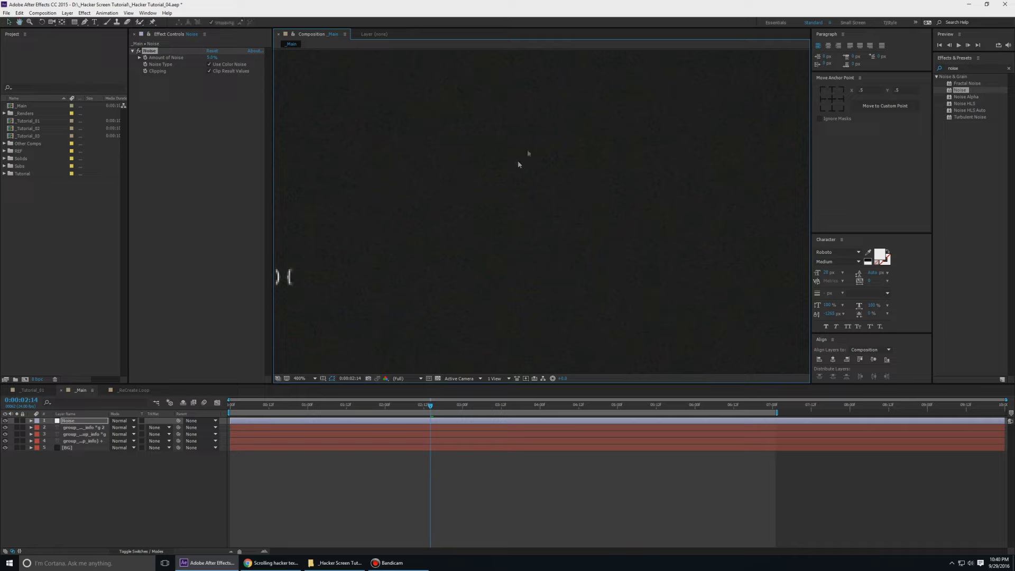
scroll(611, 198, down, 3)
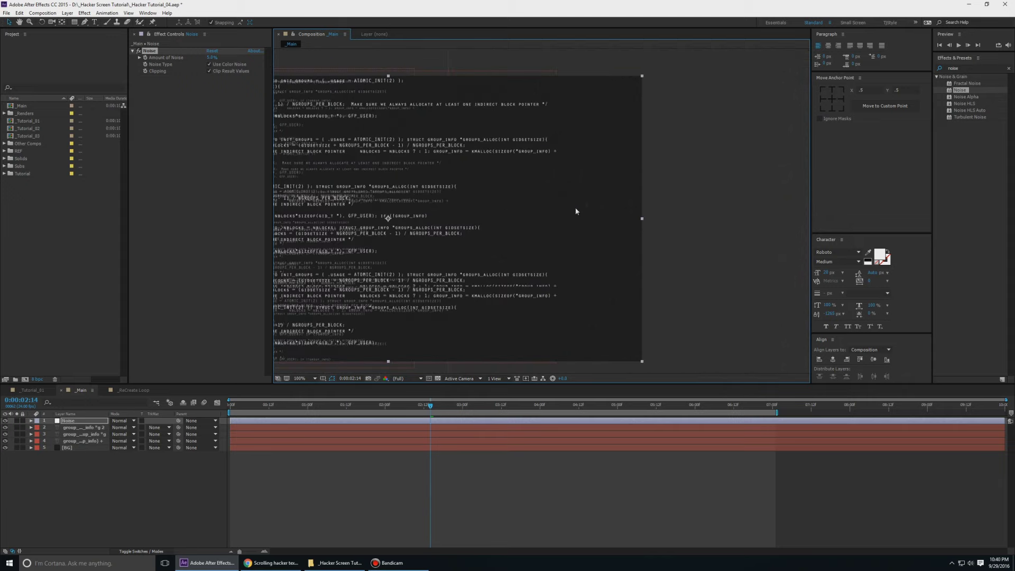
scroll(588, 196, up, 3)
scroll(588, 199, up, 1)
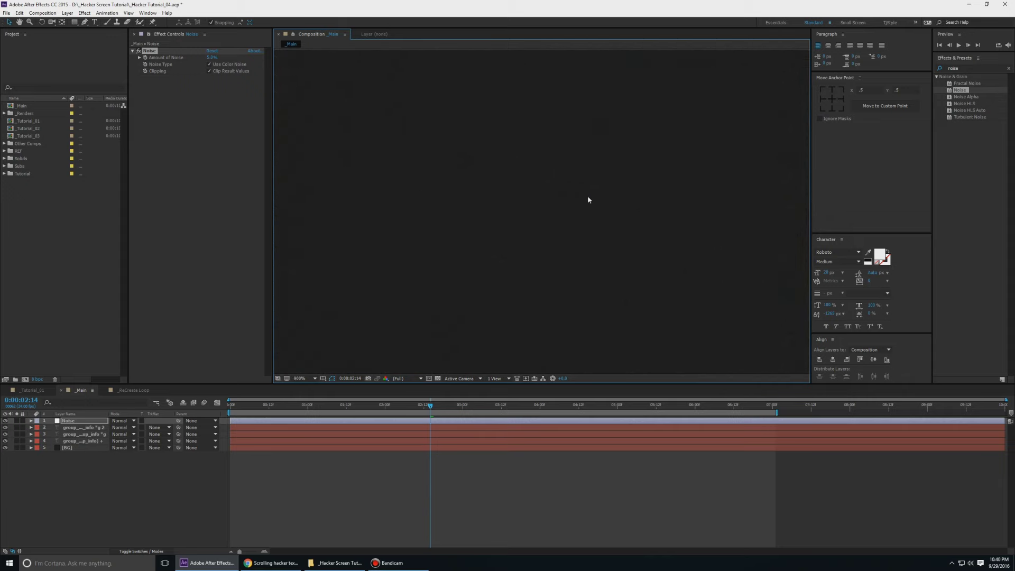
Turn off Use Color Noise in the Noise effect, play back the composition, and return to its first frame
click(220, 66)
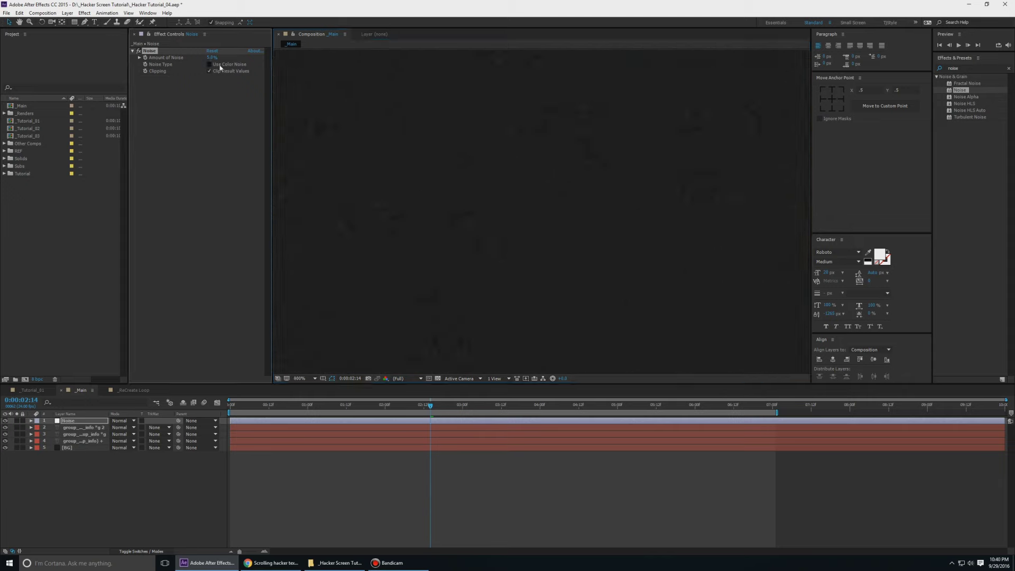
scroll(634, 214, down, 3)
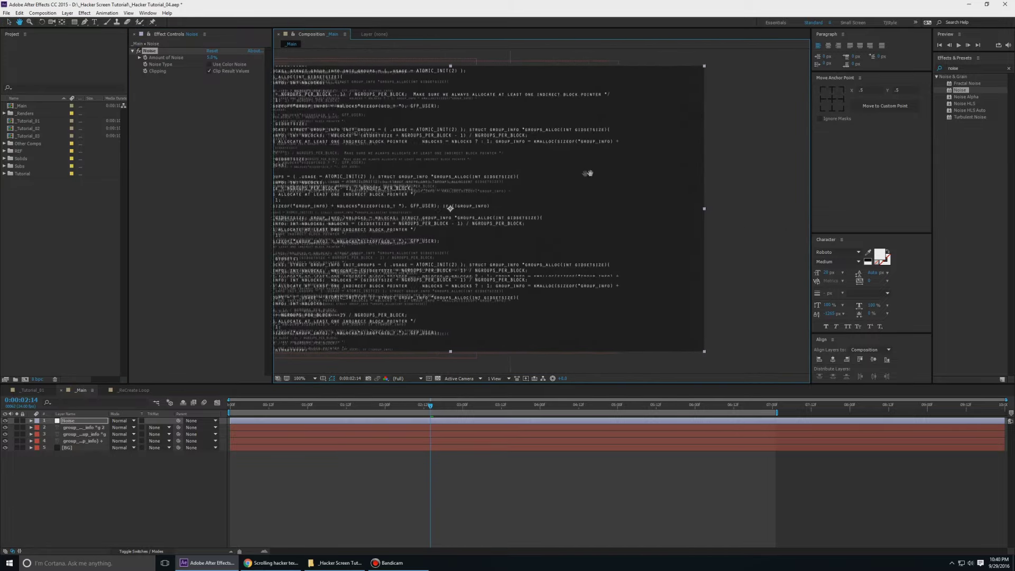
drag(669, 187, 663, 169)
key(space)
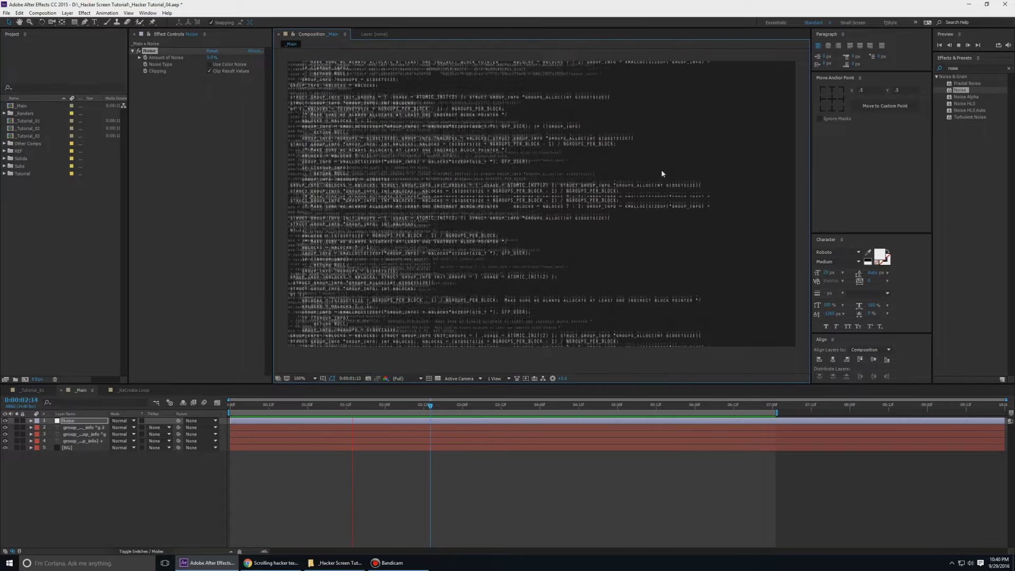
key(space)
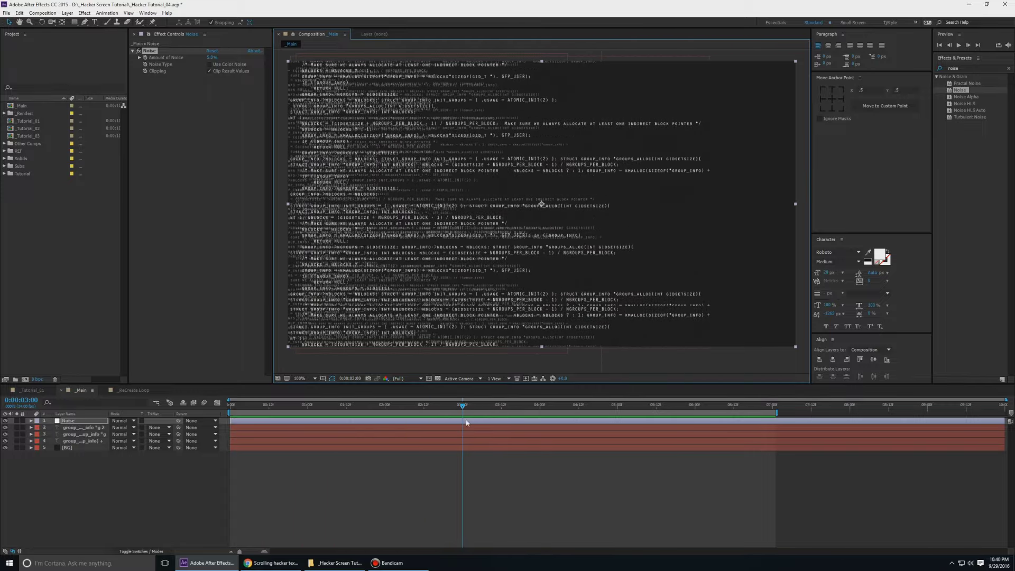
key(Home)
click(267, 498)
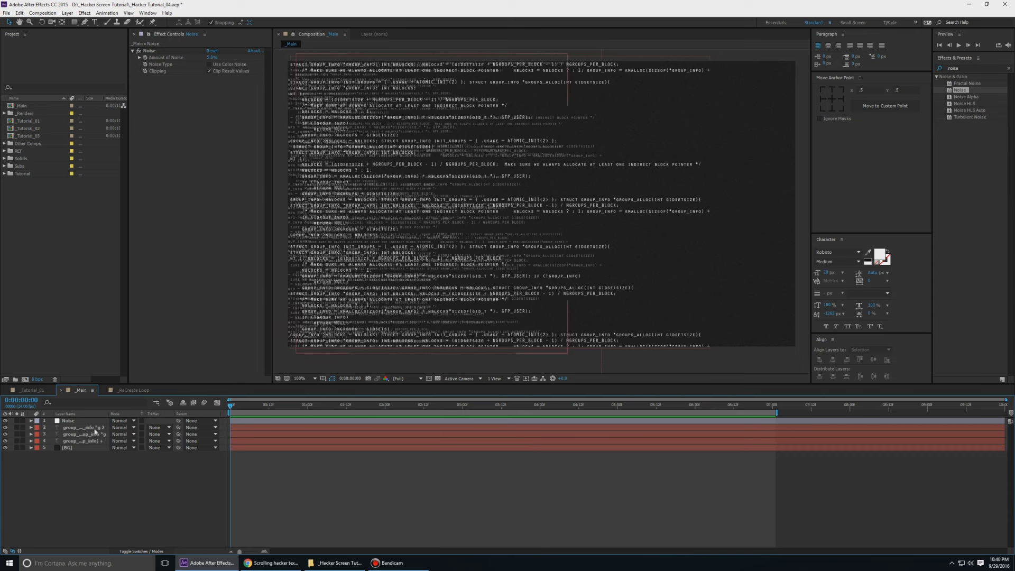
Glance at the _ReCreate Loop reference composition, and add an adjustment layer named Glitch_01 to _Main
click(113, 390)
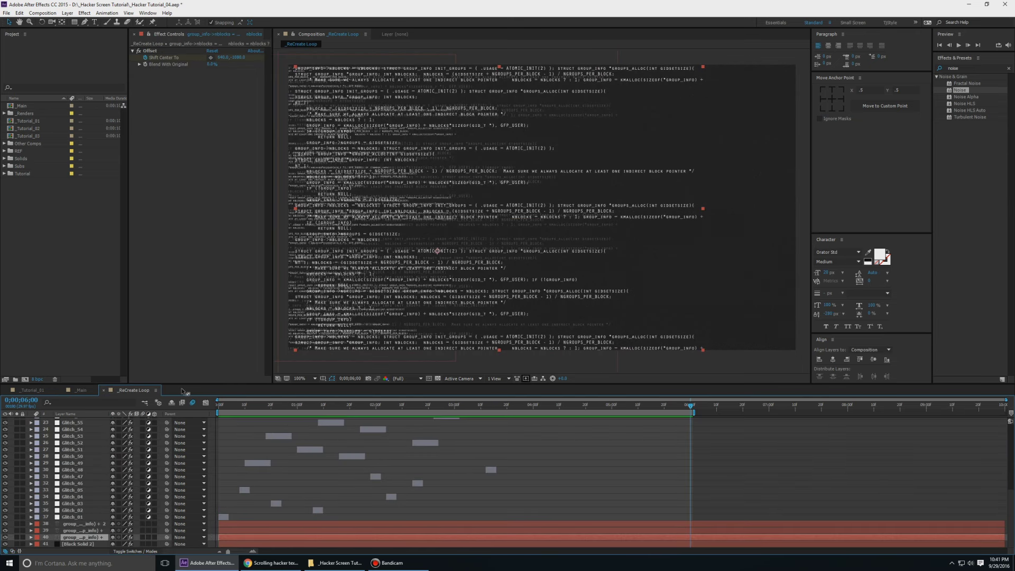
scroll(182, 389, up, 1)
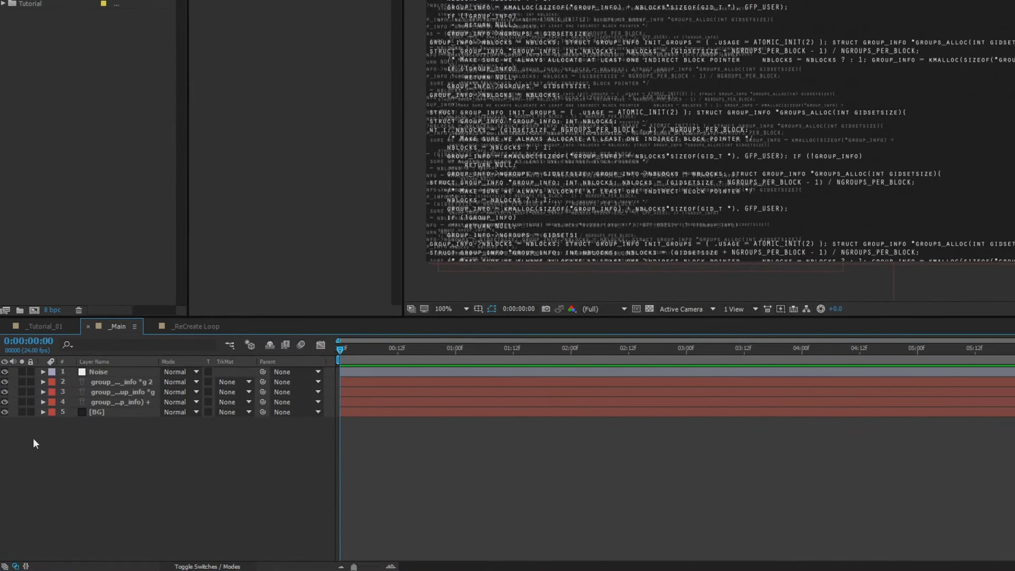
right_click(85, 440)
mouse_move(212, 450)
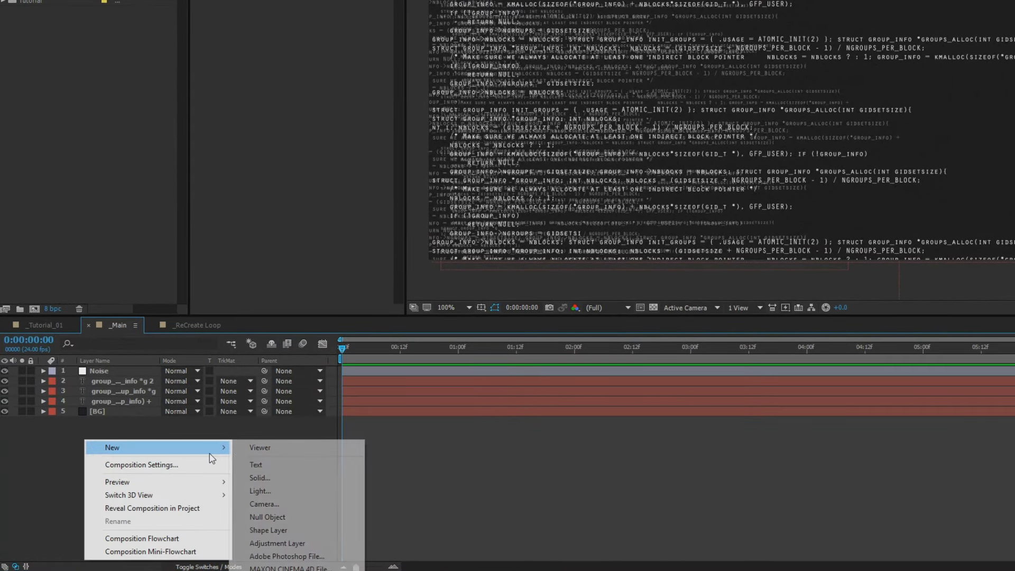
click(284, 544)
right_click(125, 369)
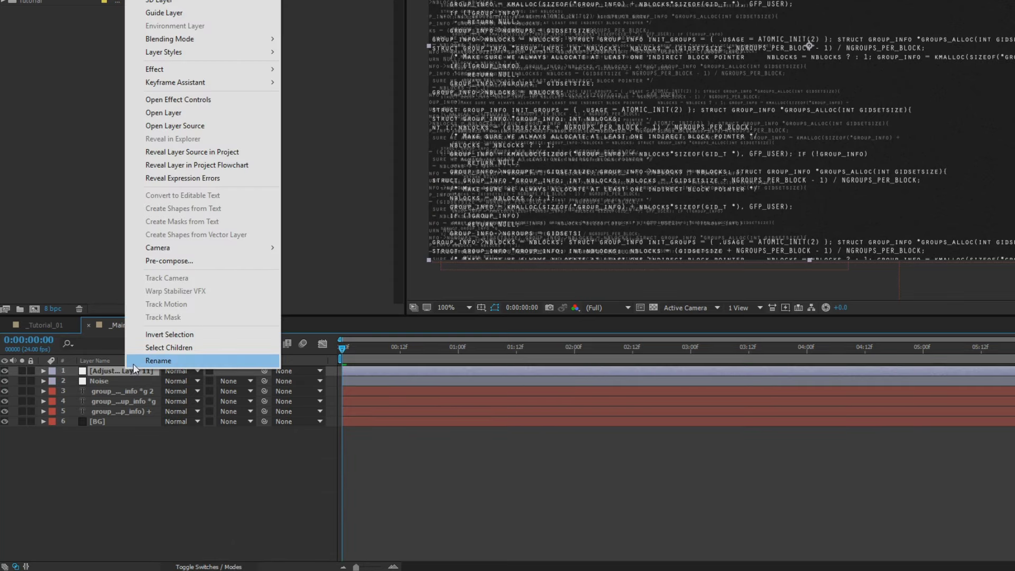
click(133, 361)
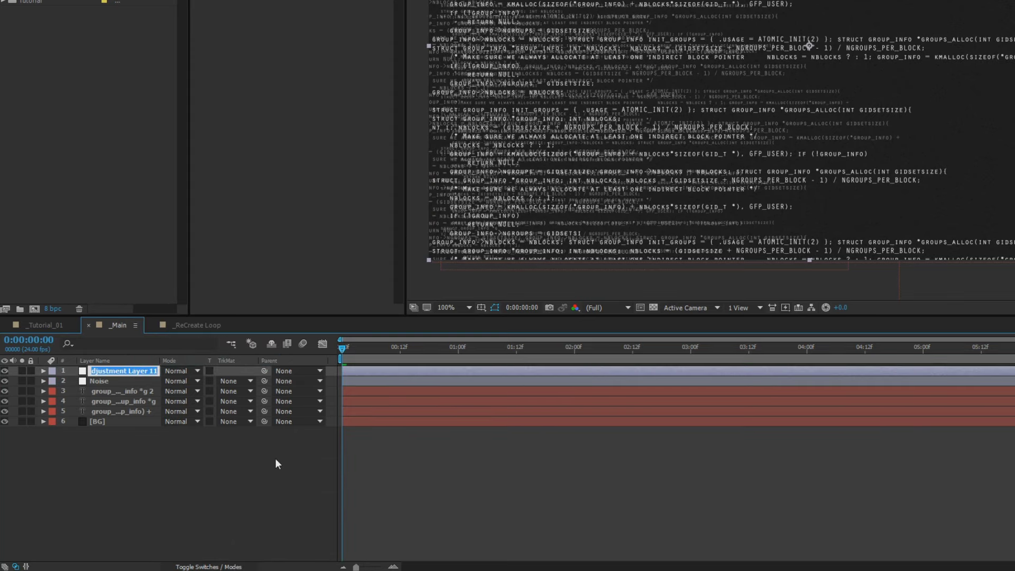
text(G)
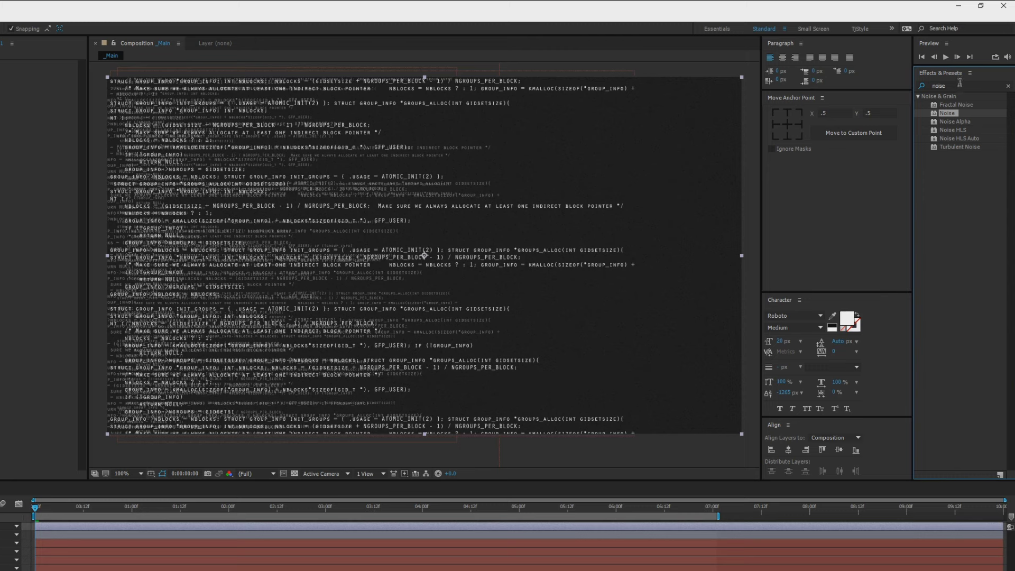
Search the effects for "trans" and apply the Transform effect to the Glitch_01 adjustment layer
double_click(956, 86)
text(trans)
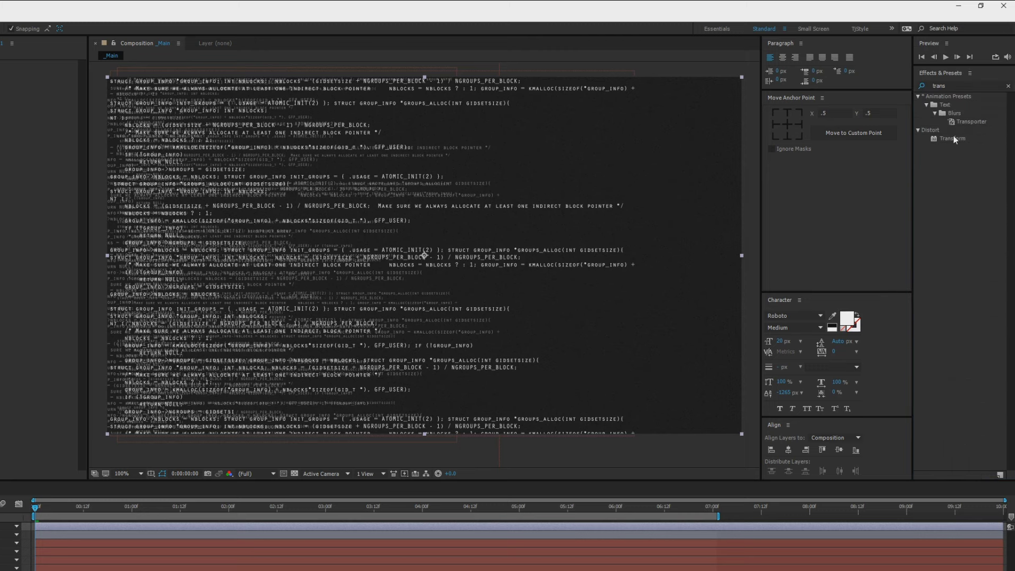
double_click(954, 139)
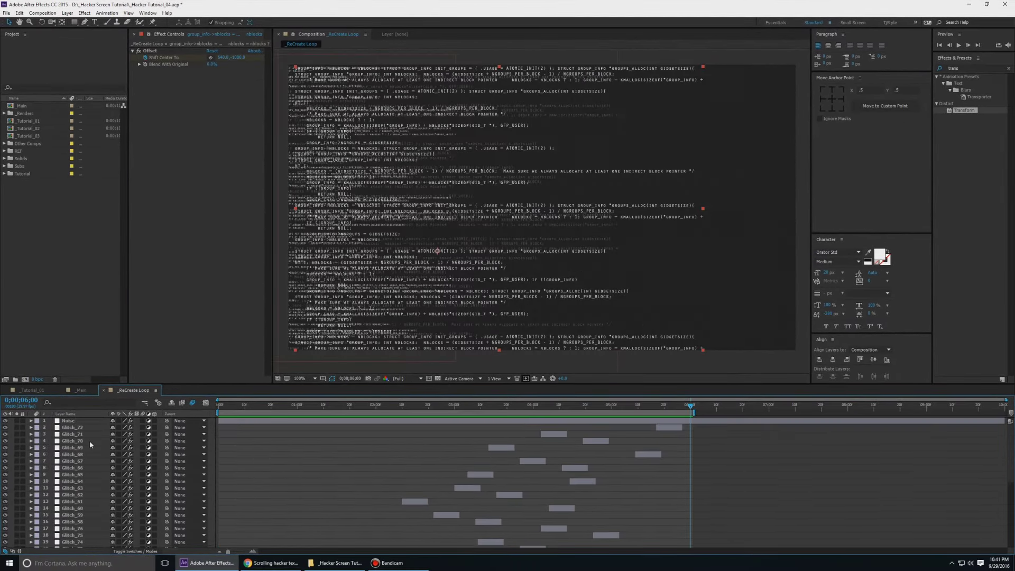
Review the staggered glitch layers beneath Noise in the _ReCreate Loop composition and close that composition
click(77, 422)
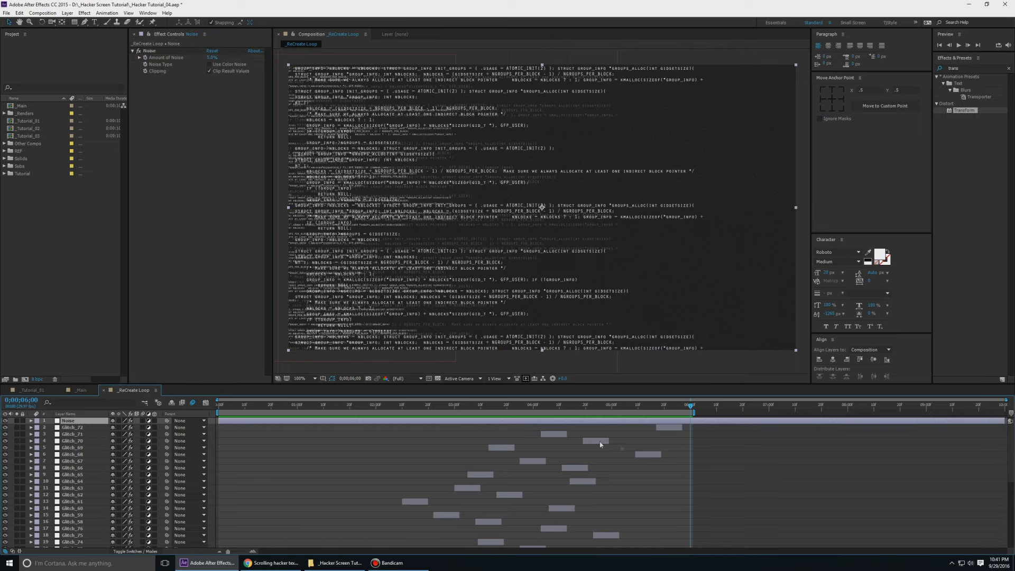
scroll(600, 444, down, 5)
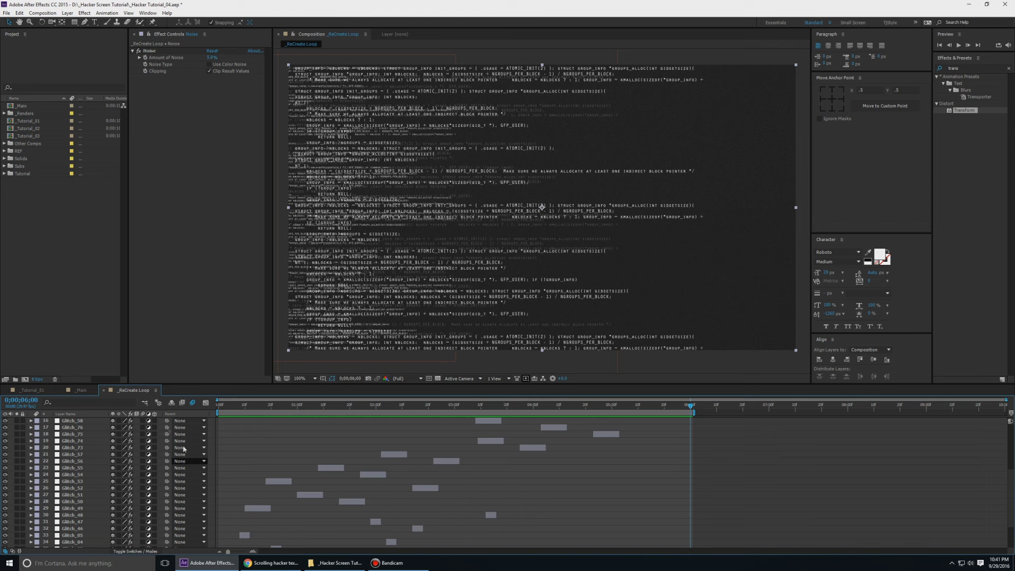
key(ctrl+w)
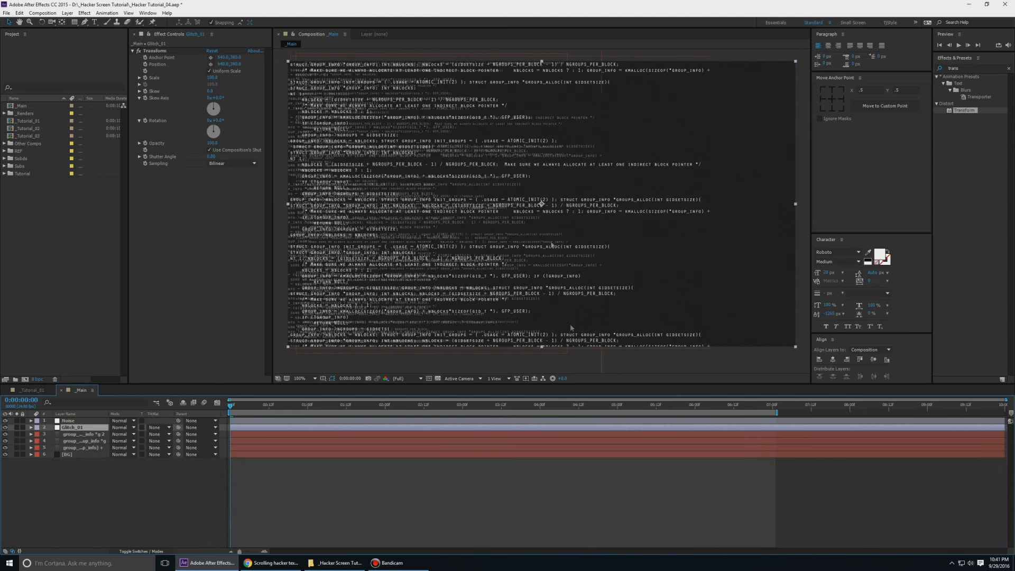
Draw a thin rectangular mask on Glitch_01 spanning the full frame width in the upper part of the picture
click(74, 22)
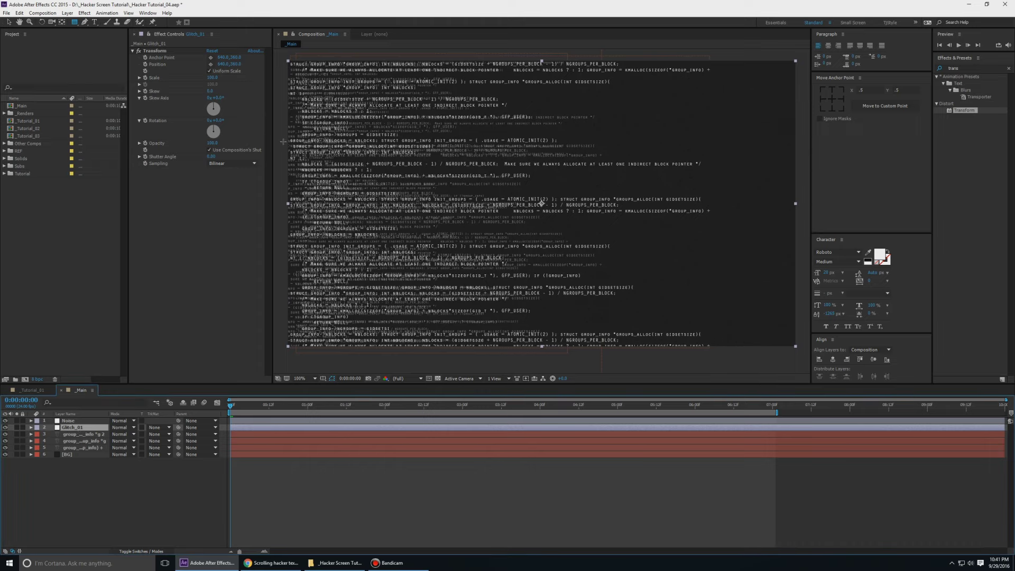
drag(282, 141, 800, 150)
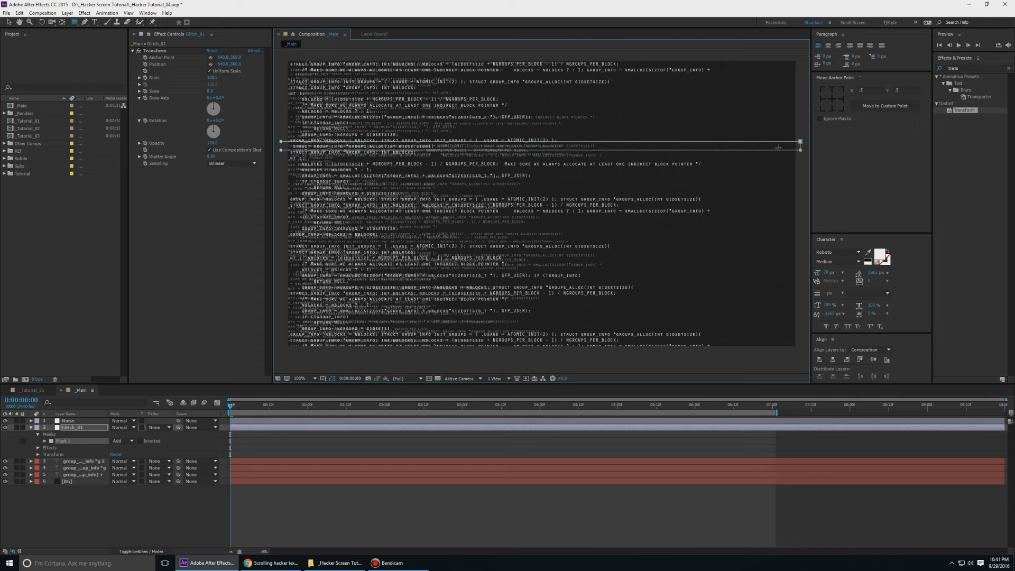
key(ctrl+z)
mouse_move(281, 132)
mouse_down()
mouse_move(789, 206)
mouse_move(799, 195)
mouse_move(797, 132)
mouse_move(804, 139)
mouse_up()
key(v)
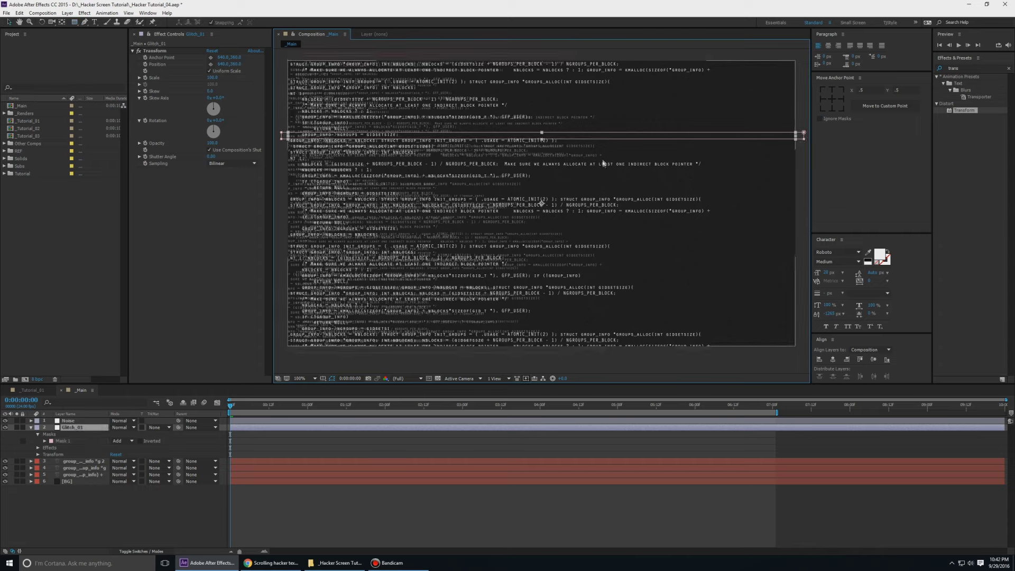
Set the Transform effect's Scale on Glitch_01 to 125 and shift its horizontal Position to about 912
click(155, 51)
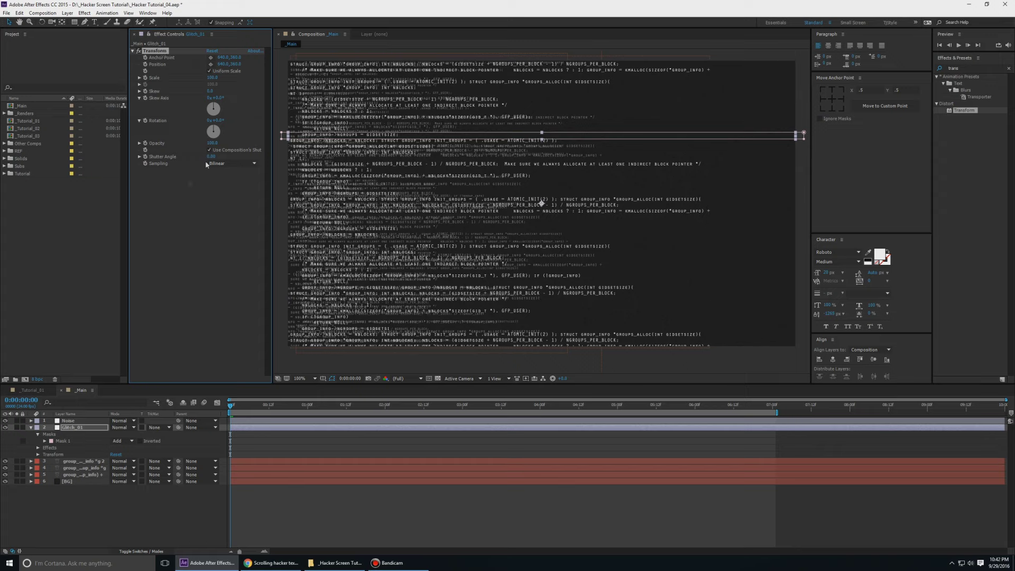
click(213, 77)
text(120)
key(Return)
click(165, 53)
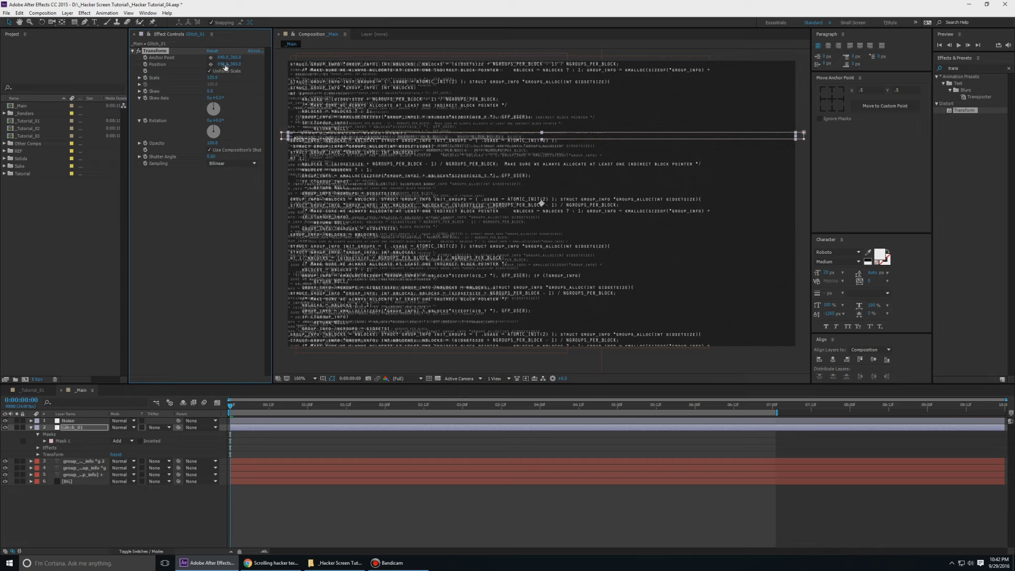
drag(252, 64, 324, 60)
key(ctrl+Down)
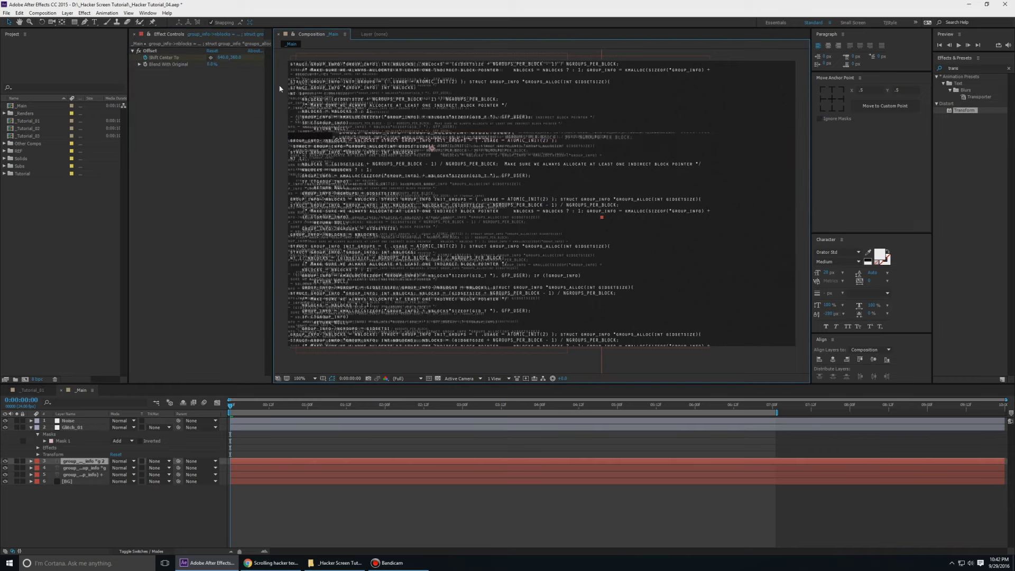
Play back the composition to examine the displaced glitch strip against the scrolling code
key(space)
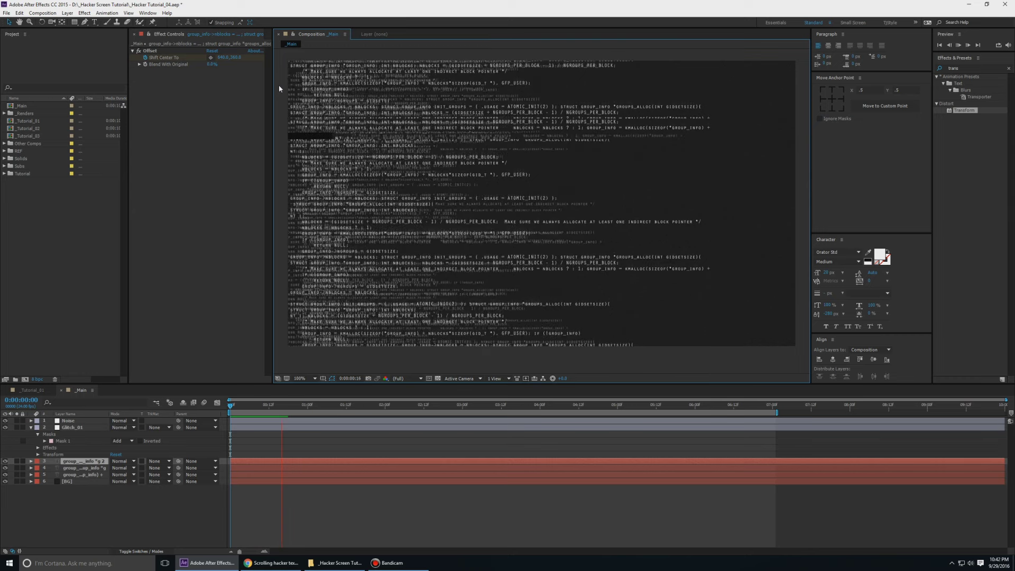
key(space)
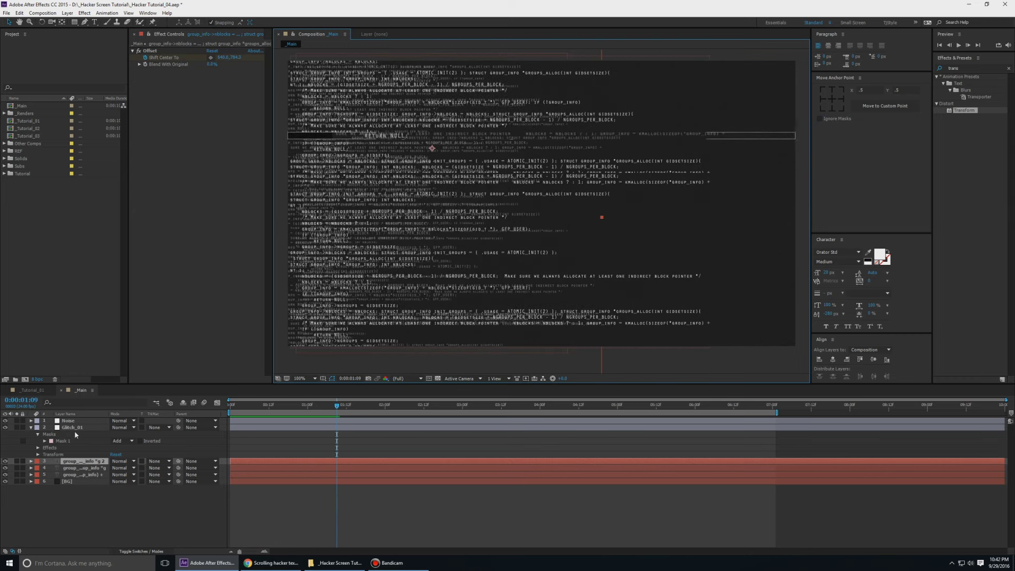
click(79, 428)
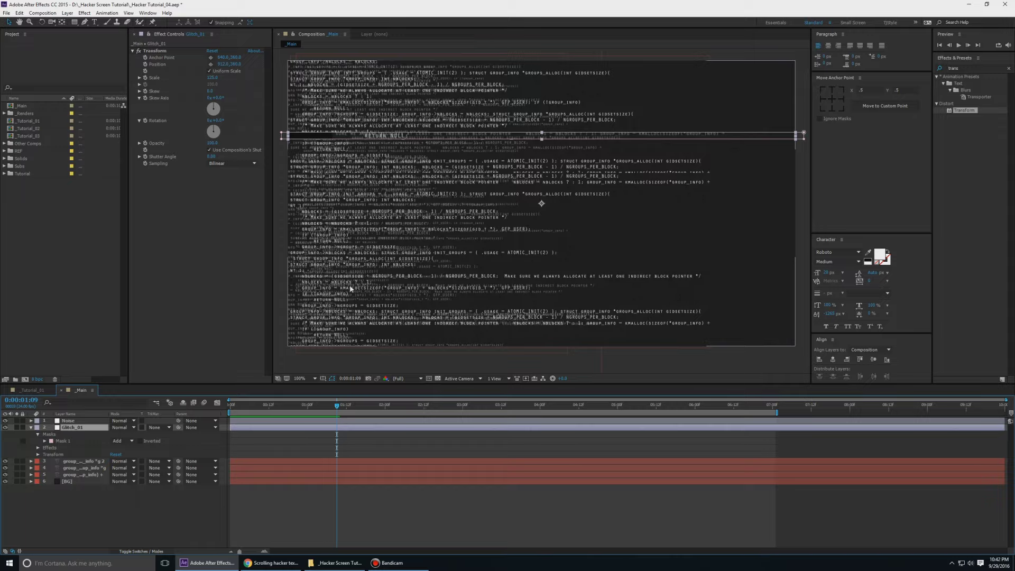
key(Page_Up)
key(Page_Up)
key(Page_Up)
key(Page_Up)
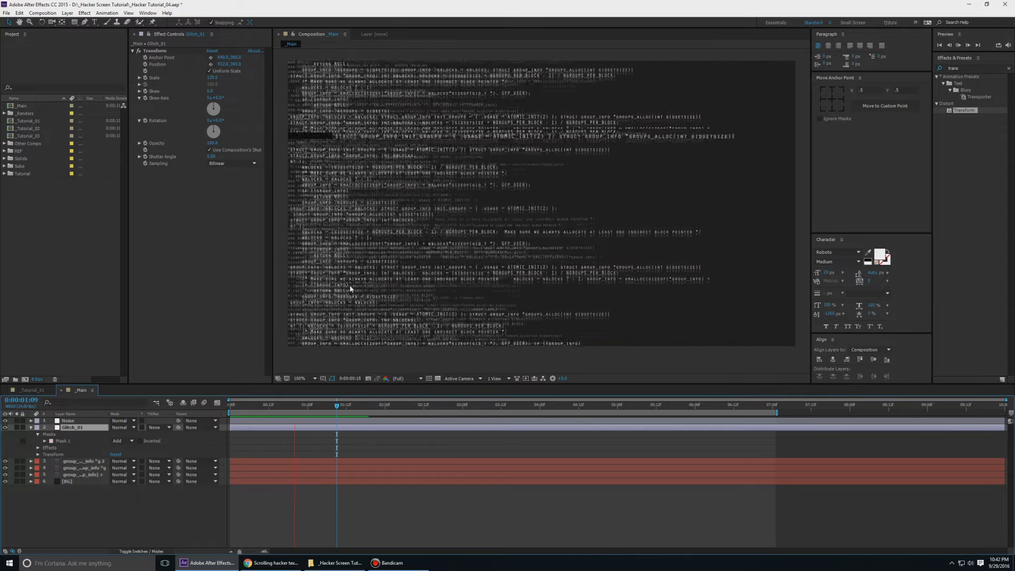
key(space)
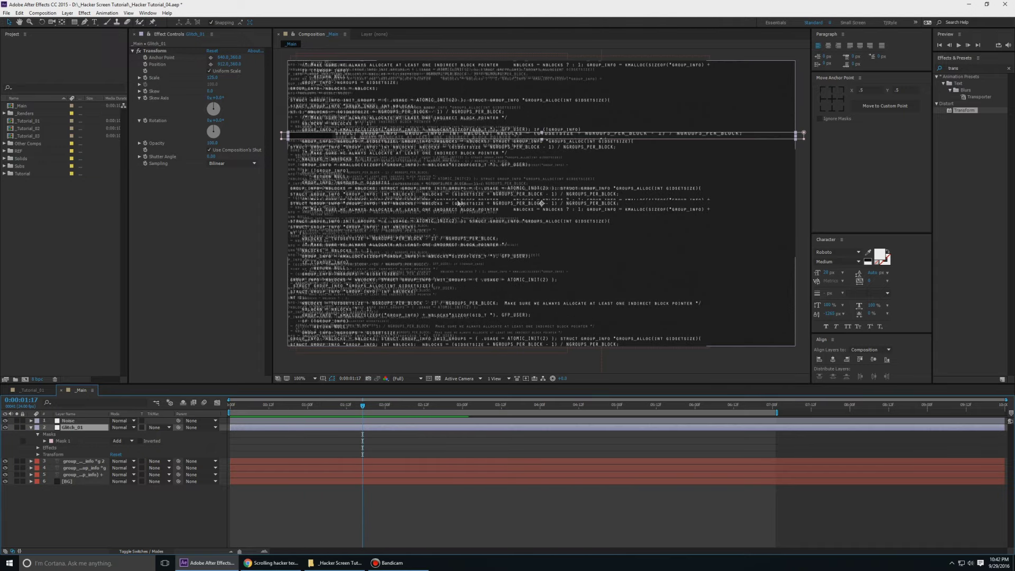
Trim the end of the Glitch_01 layer at 0:00:00:03 and collapse its properties
click(246, 407)
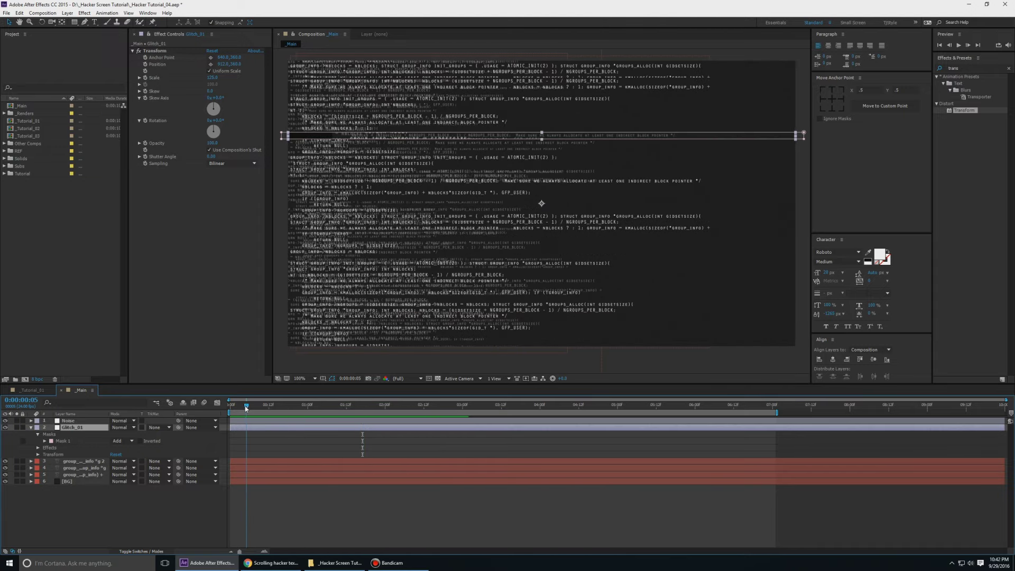
drag(247, 407, 239, 408)
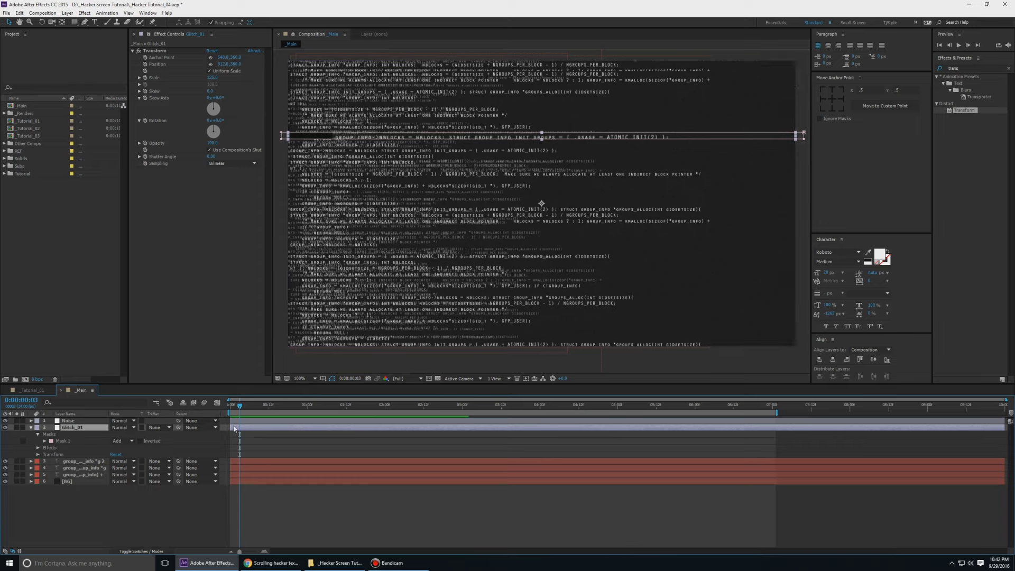
key(alt+bracketright)
key(ctrl+z)
key(alt+bracketright)
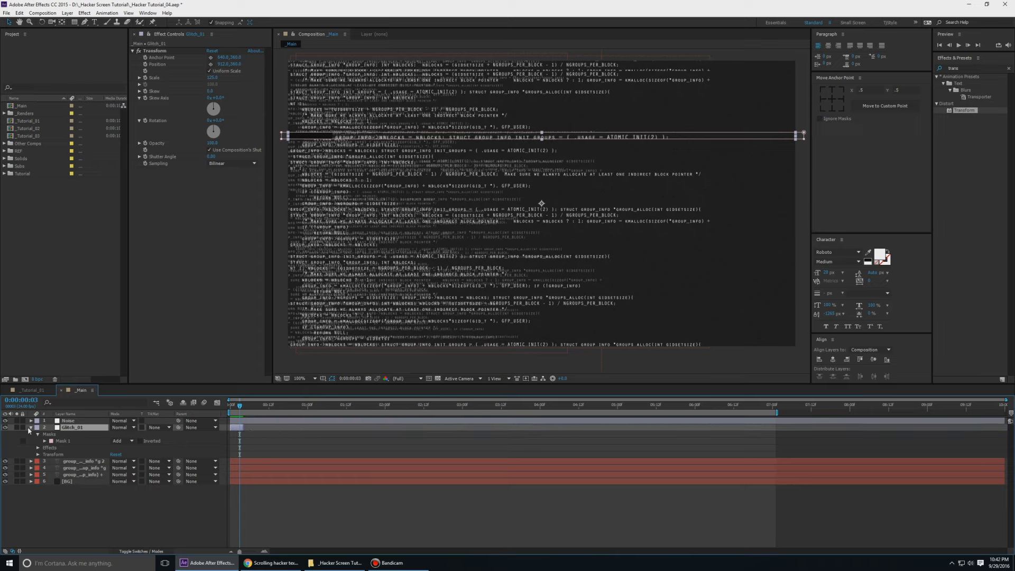
click(31, 428)
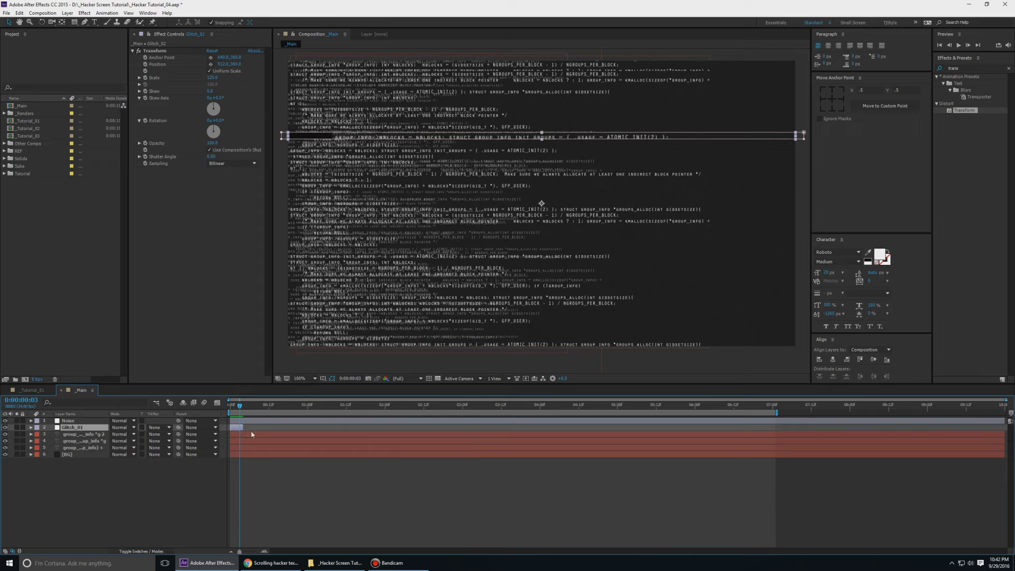
Duplicate Glitch_01, offset the copy to start shortly after the original, and reshape its mask into a taller strip near the frame's lower edge
drag(237, 427, 253, 427)
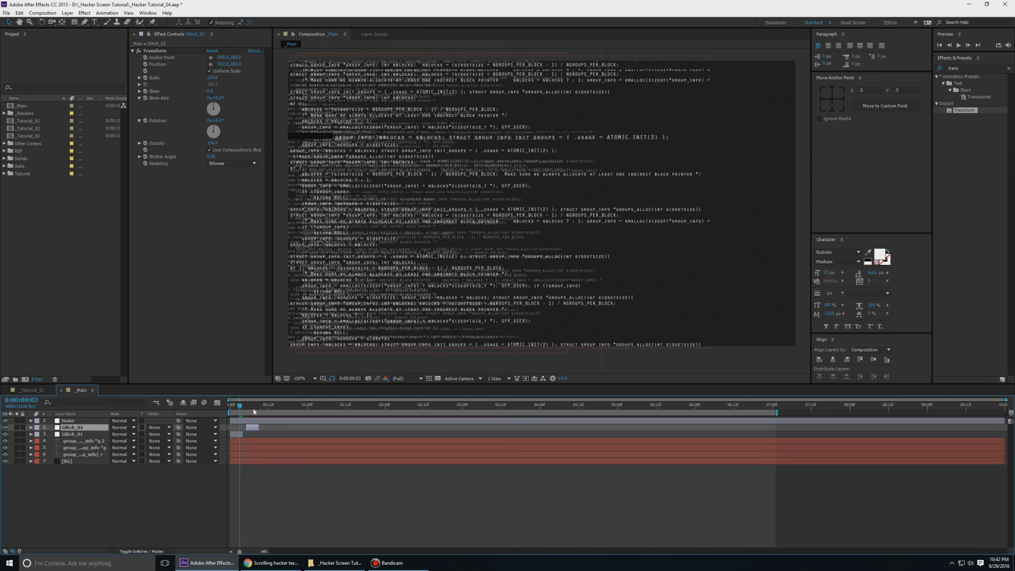
click(254, 411)
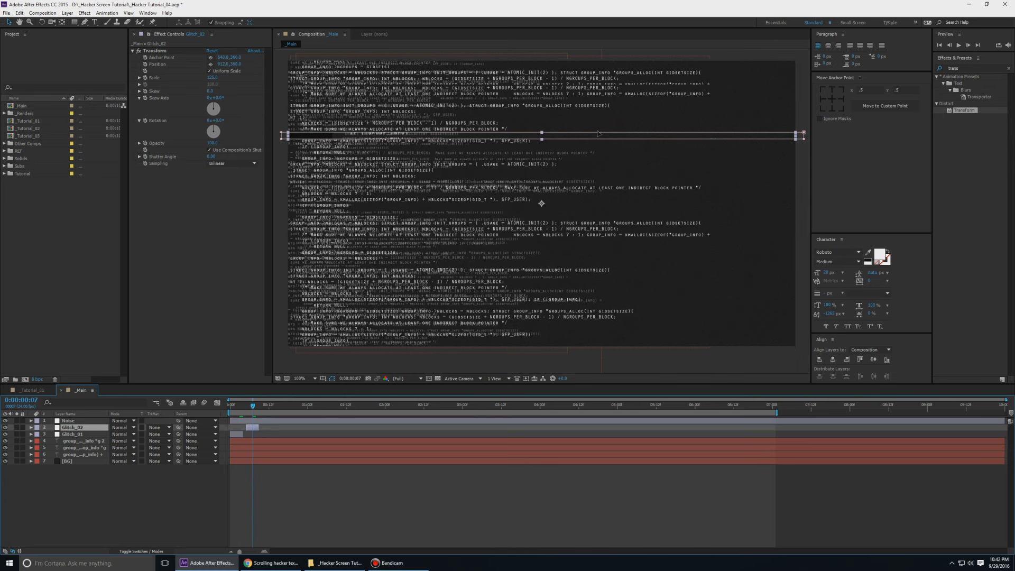
drag(587, 136, 560, 296)
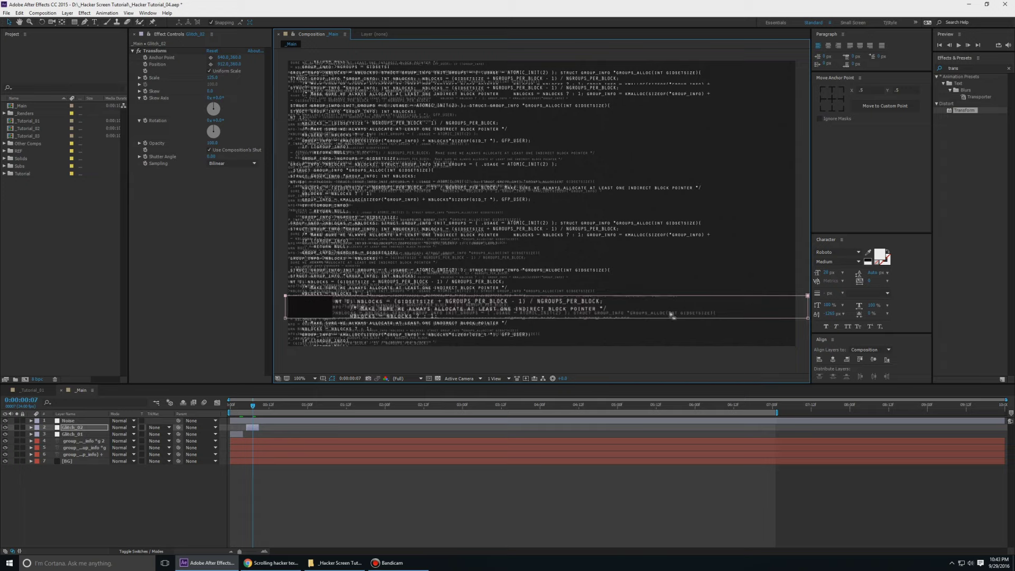
Preview the two consecutive glitches and select the Glitch_02 layer
click(284, 499)
key(space)
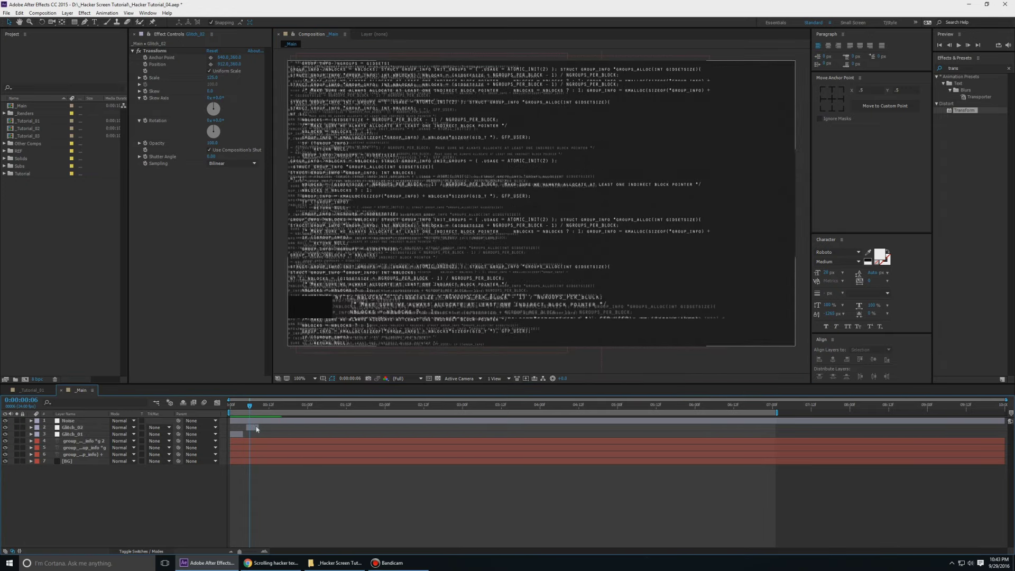
click(393, 312)
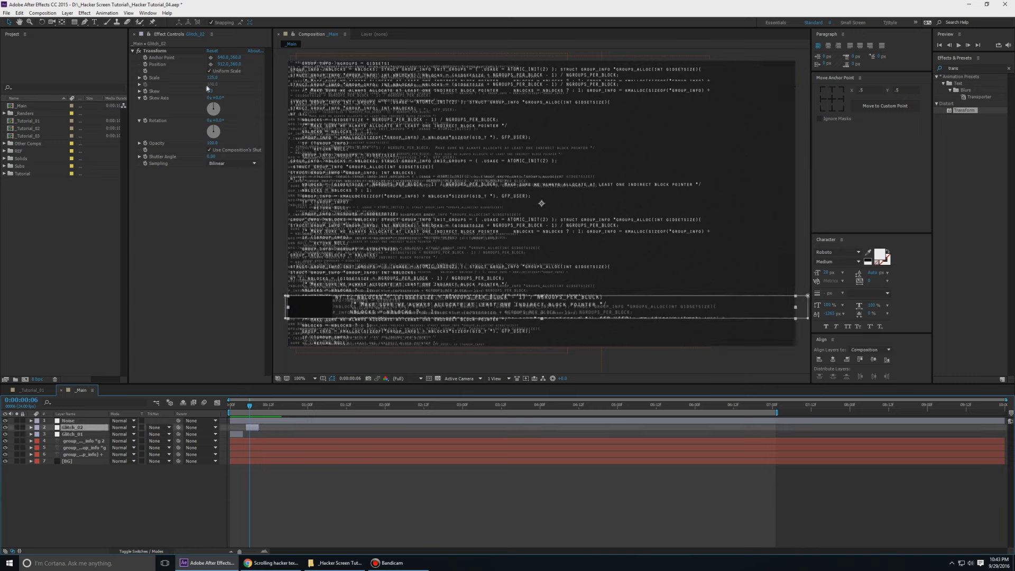
Shift the Transform effect's position on Glitch_02 horizontally toward the left of the frame and check the strip without layer outlines
click(161, 51)
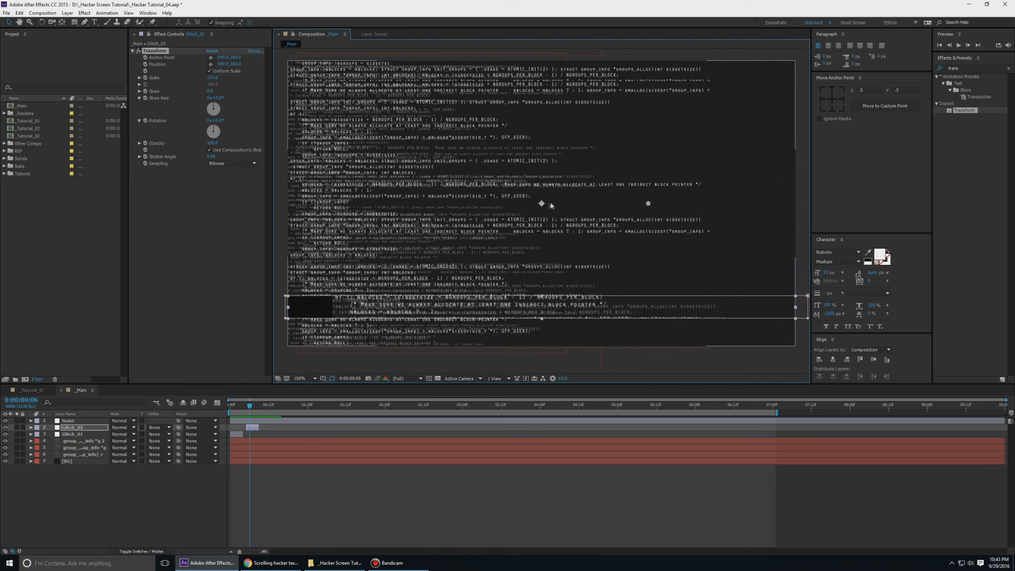
drag(649, 203, 552, 203)
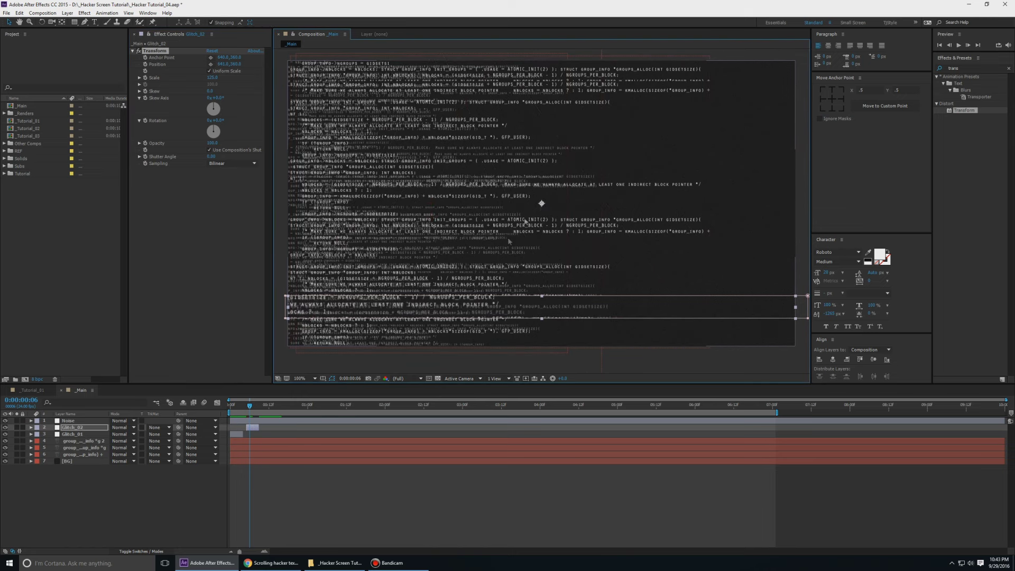
scroll(542, 204, down, 2)
click(722, 214)
scroll(722, 214, up, 1)
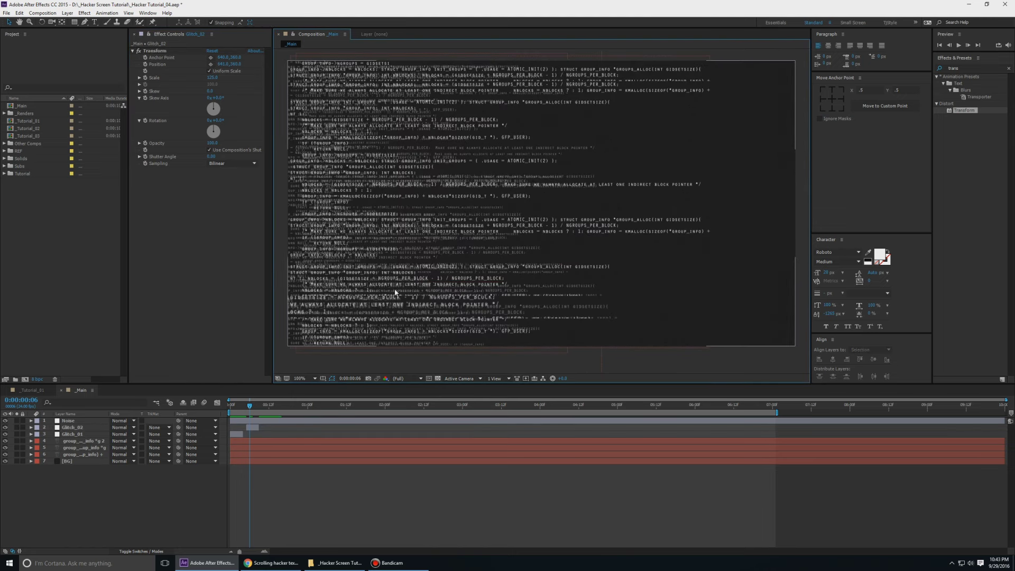
Lower the horizontal position of Glitch_02's Transform effect further for a stronger leftward displacement, and preview the result
click(166, 51)
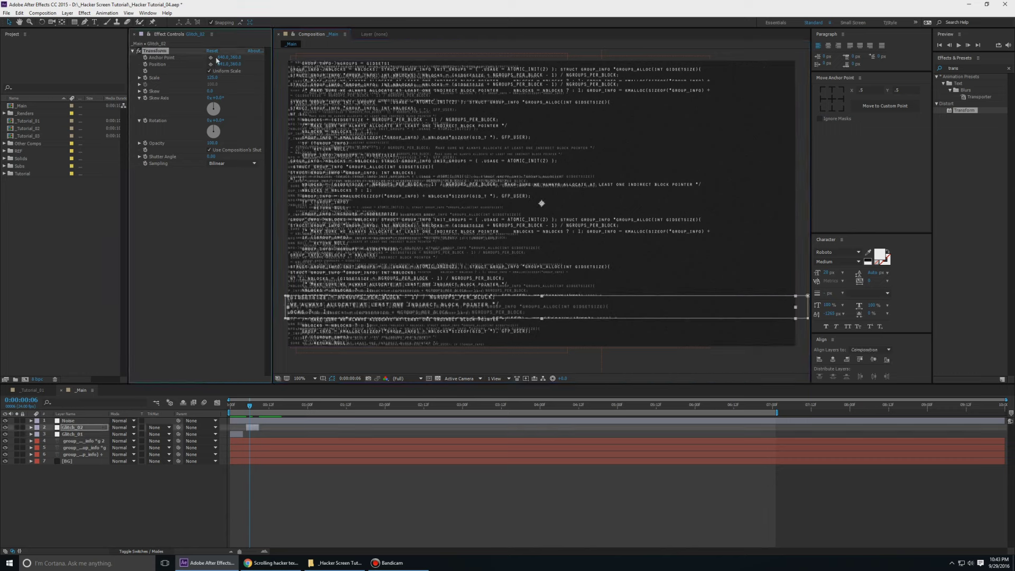
drag(193, 61, 190, 61)
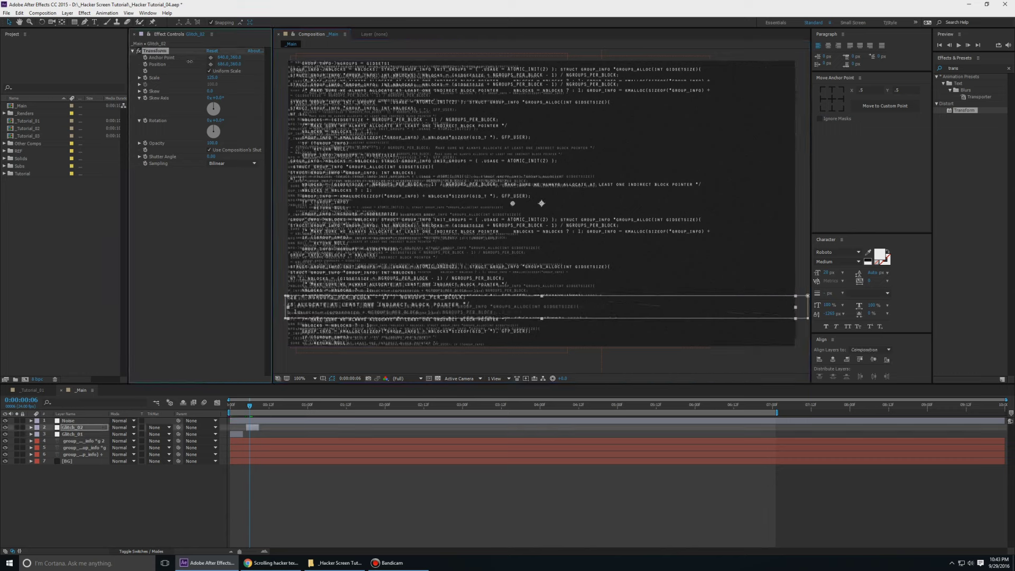
drag(128, 67, 84, 67)
click(341, 514)
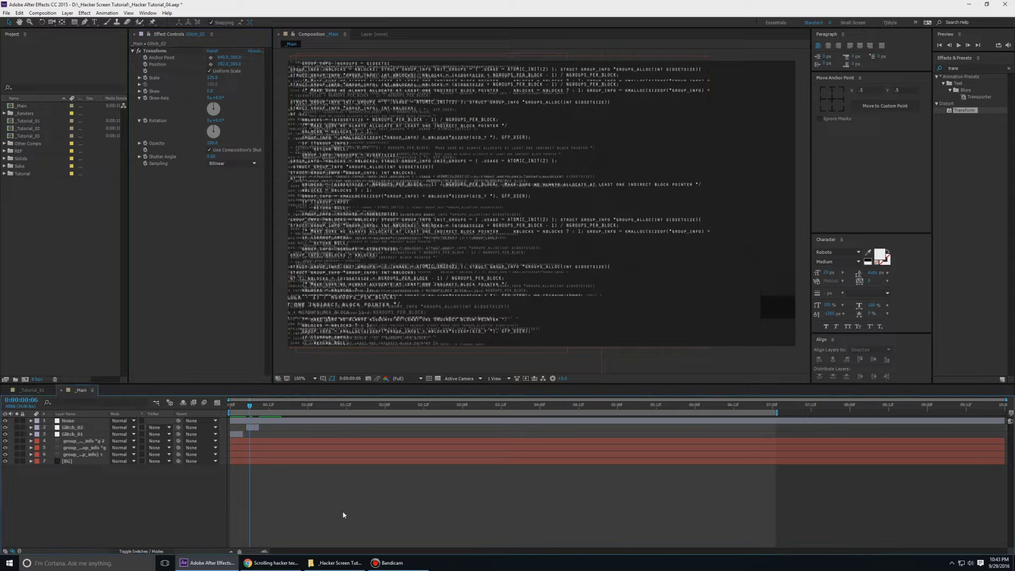
key(space)
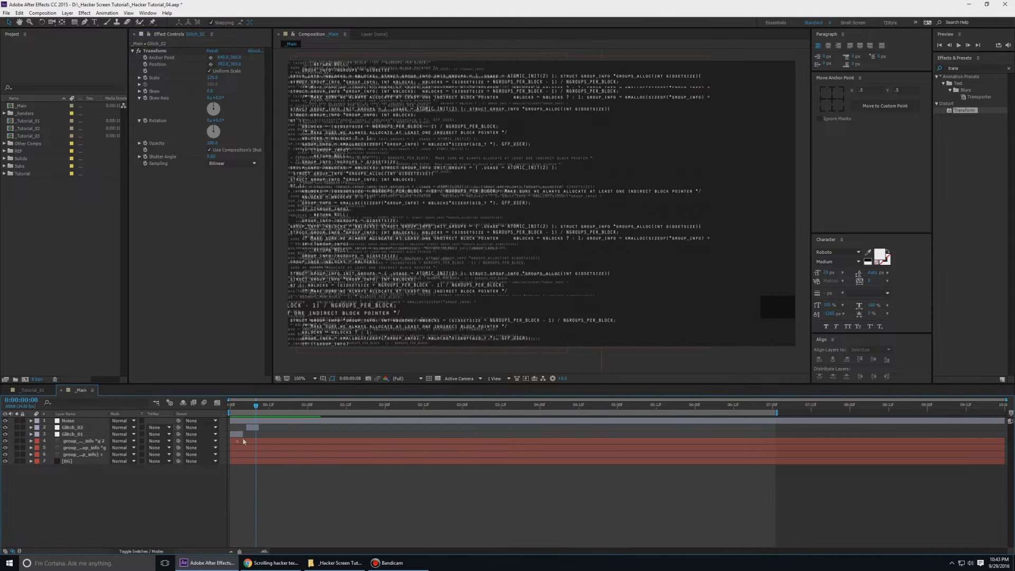
Duplicate the Glitch_02 layer, offset the copy to start where the original ends, and set the current time to 0:00:00:11
click(234, 435)
click(252, 428)
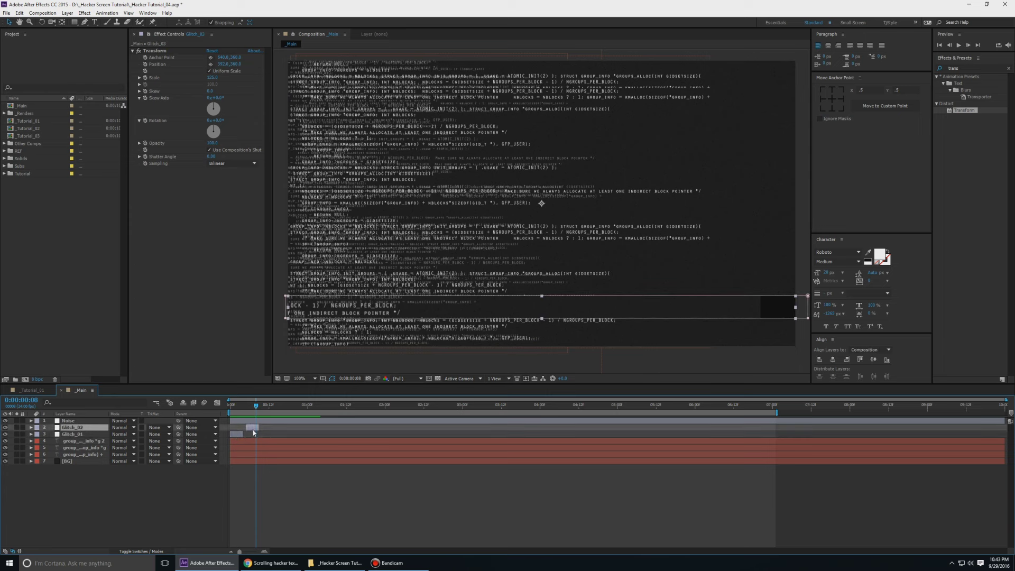
key(ctrl+d)
drag(253, 431, 267, 430)
click(266, 406)
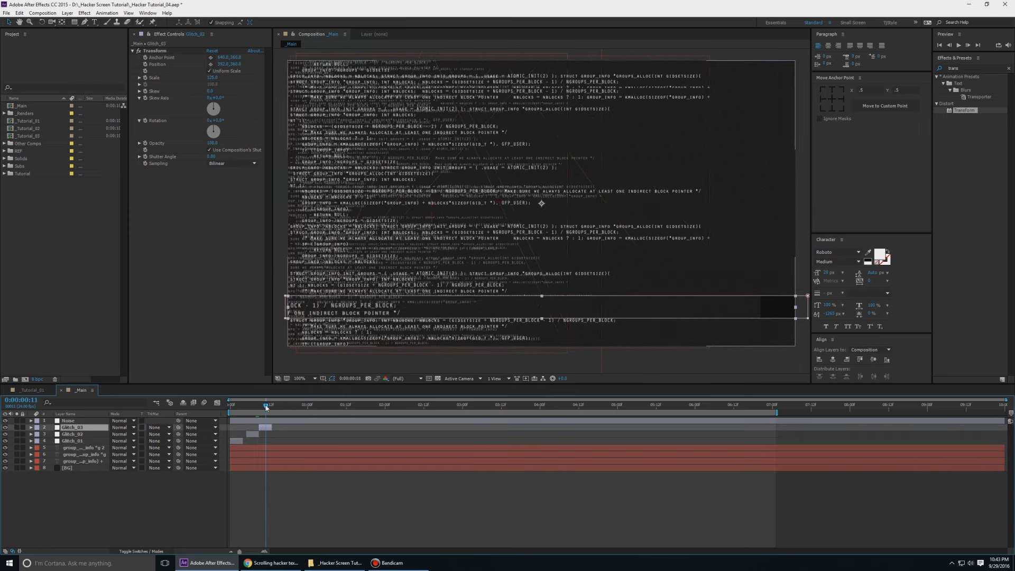
Move Glitch_03's mask up to mid-frame, make the strip thinner, and shift its Transform position back toward the right
drag(402, 307, 402, 224)
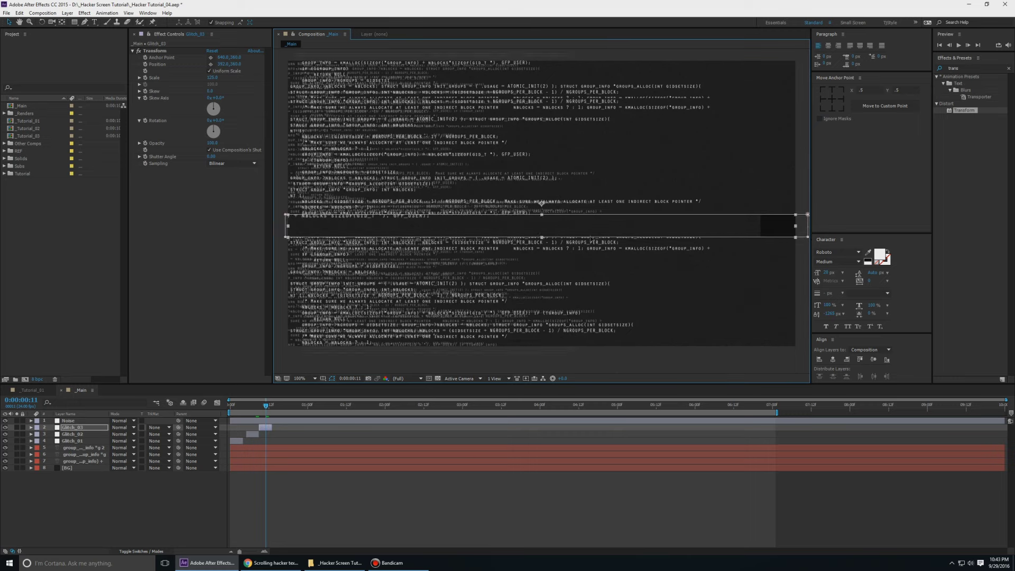
drag(589, 237, 589, 228)
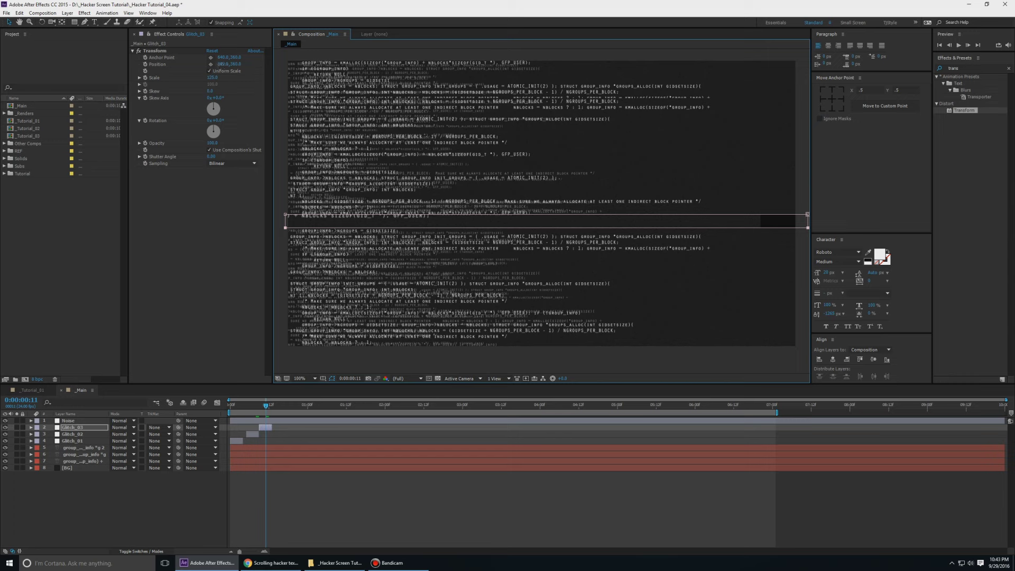
drag(222, 64, 317, 72)
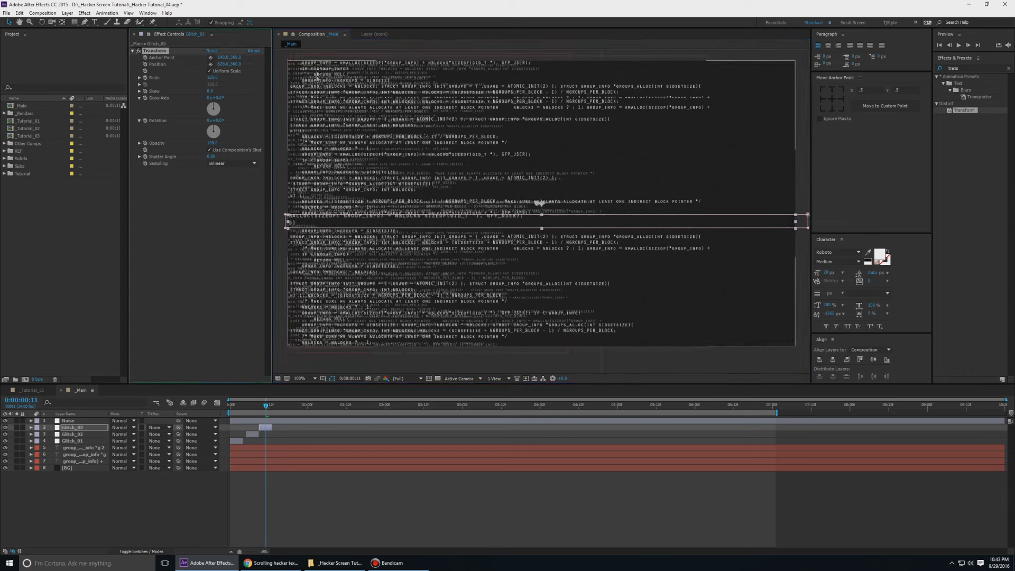
click(242, 507)
Extend the start of the Glitch_02 layer back to meet the end of Glitch_01
key(u)
key(u)
key(u)
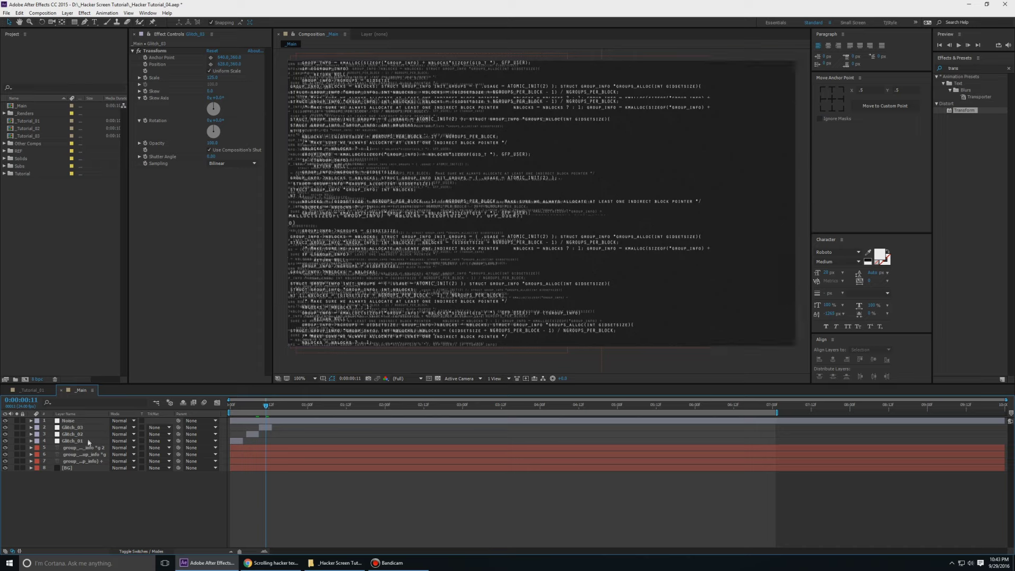
click(247, 433)
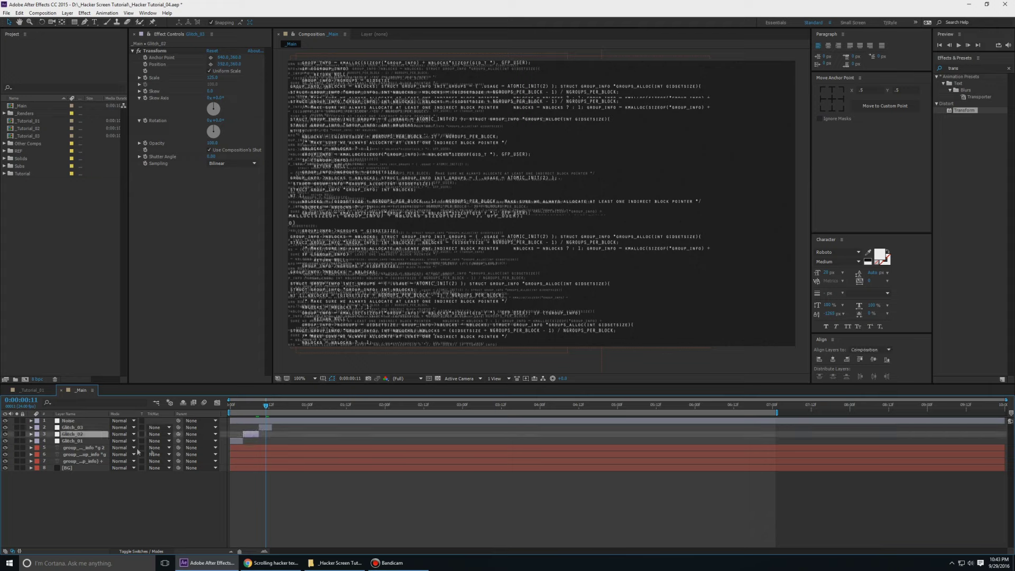
Duplicate the three glitch layers together and offset the copies to follow Glitch_03 in time
click(94, 441)
shift+click(79, 428)
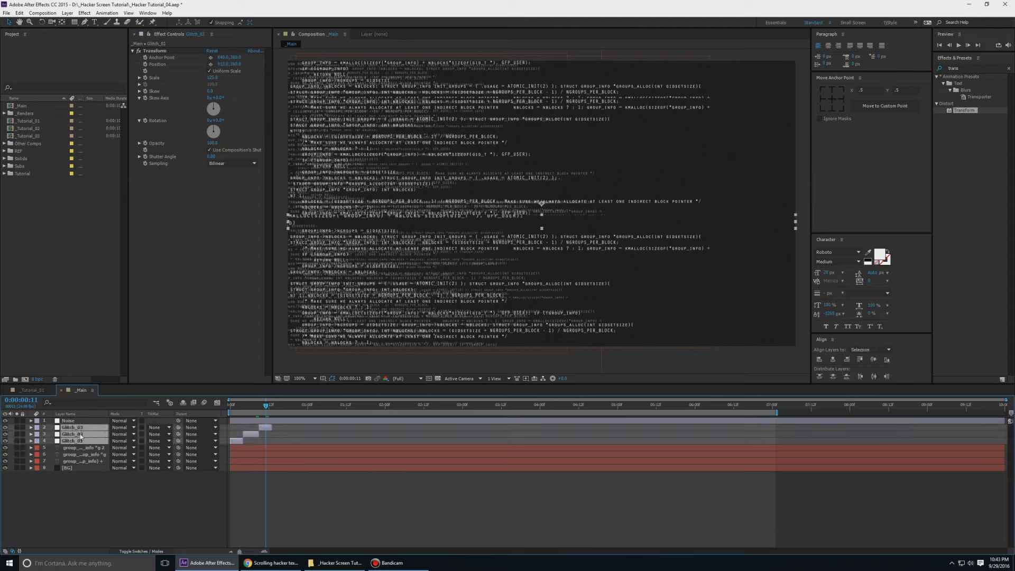
key(ctrl+d)
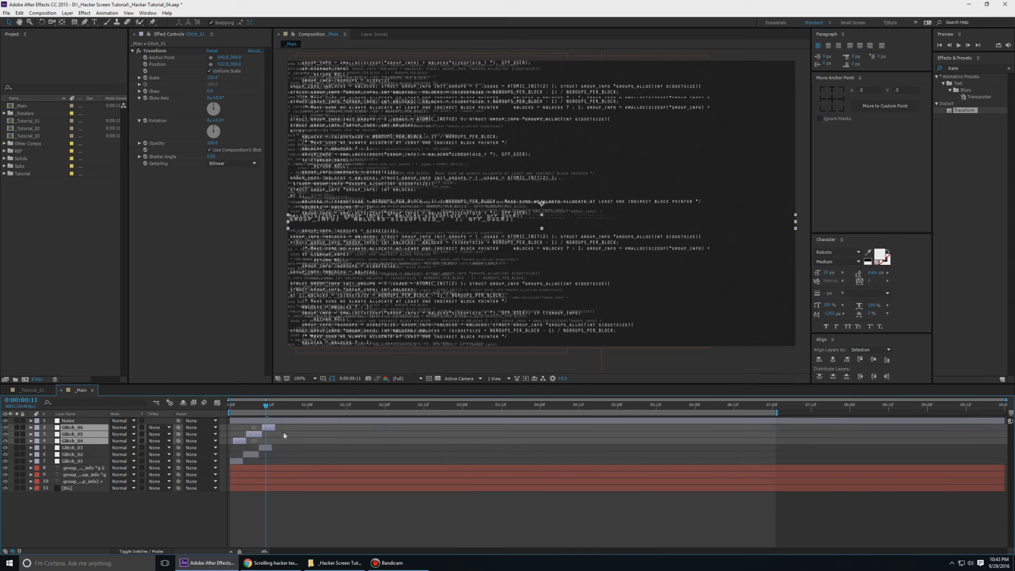
drag(251, 439, 278, 407)
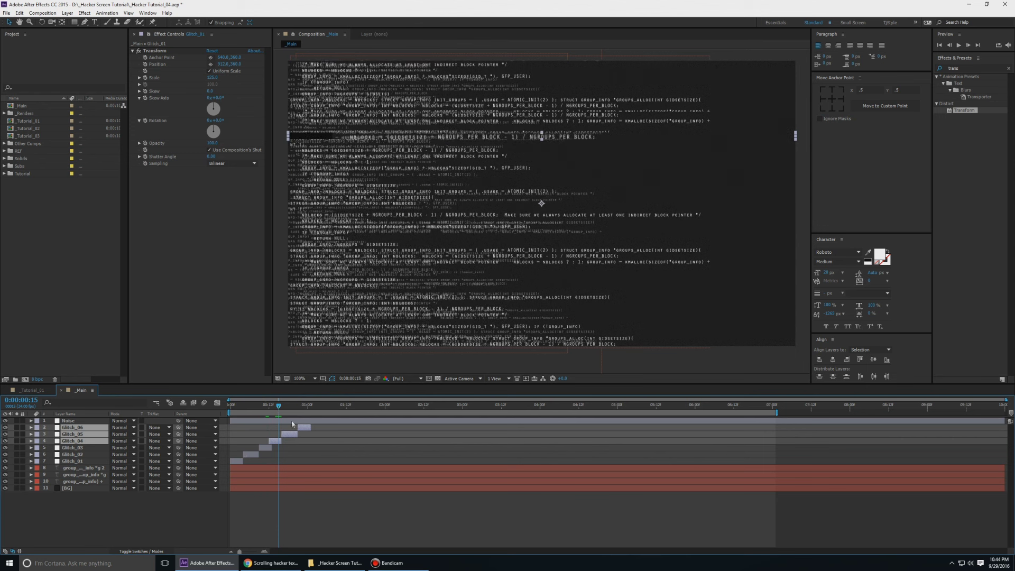
Lengthen the Glitch_04, Glitch_05 and Glitch_06 layers by extending their ends so they overlap in time
drag(298, 434, 307, 434)
click(297, 440)
click(284, 443)
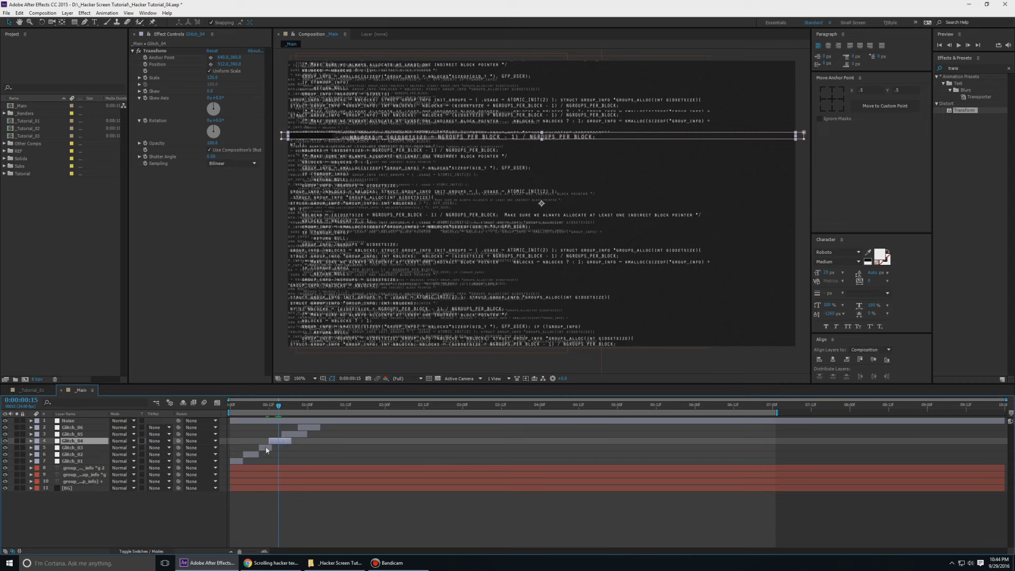
Duplicate all six glitch layers together and move the copies to start after the end of Glitch_06
shift+click(266, 448)
click(306, 428)
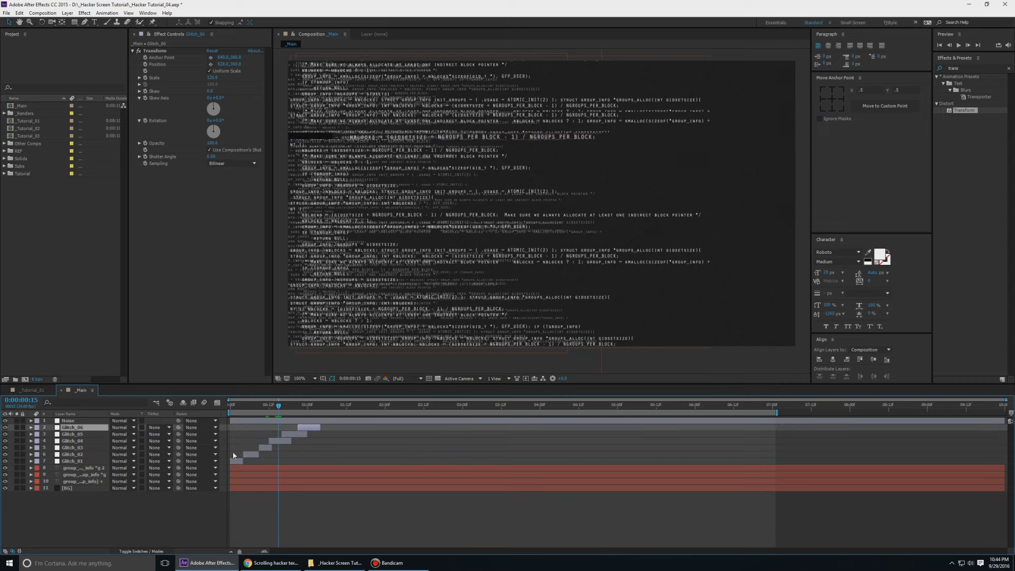
shift+click(236, 461)
key(ctrl+d)
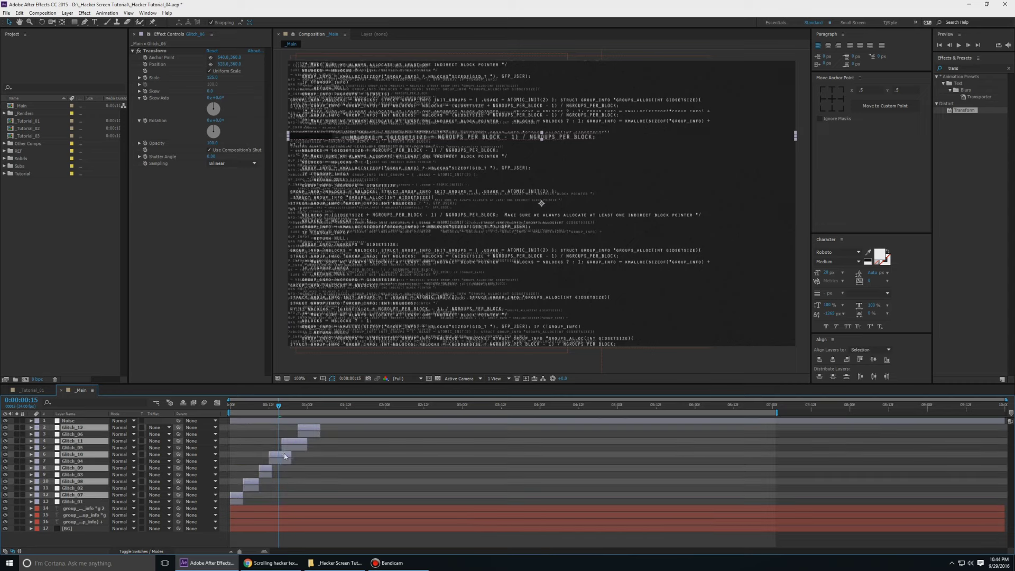
drag(284, 456, 380, 463)
Duplicate the selected six glitch layers twice, placing one set over the earlier glitches and the other after all existing ones
key(ctrl+d)
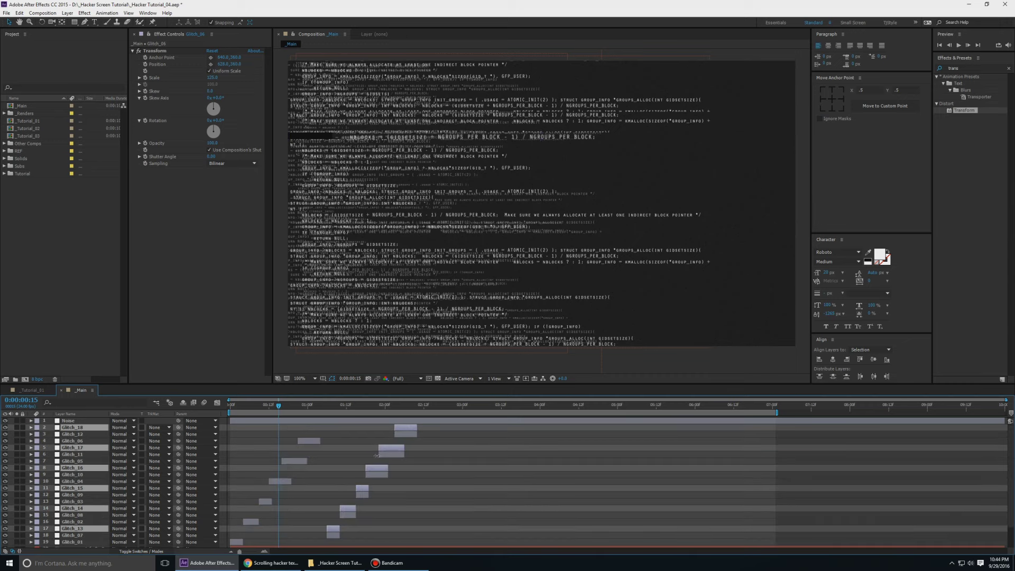
drag(388, 449, 331, 449)
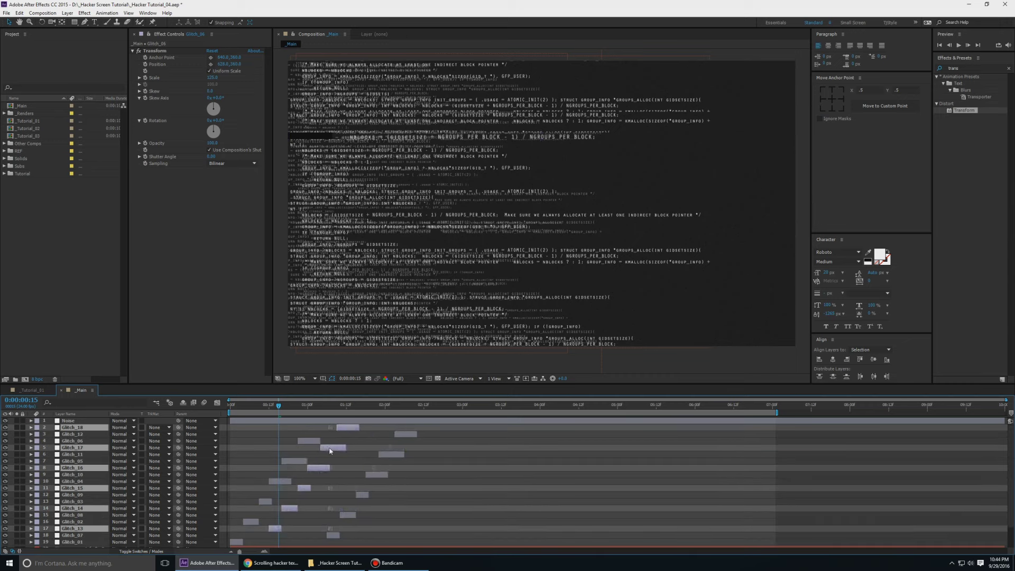
key(ctrl+d)
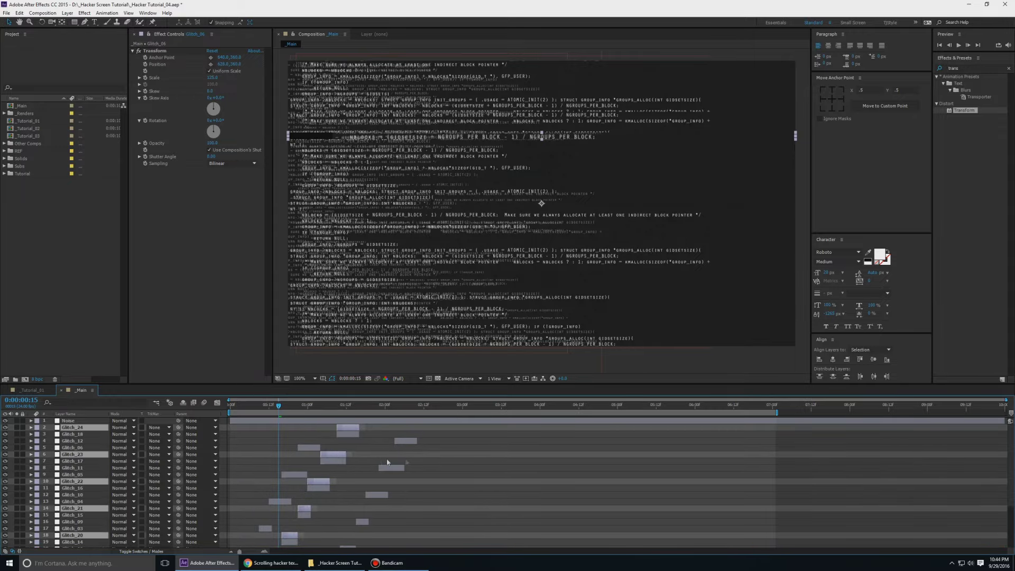
drag(336, 454, 470, 462)
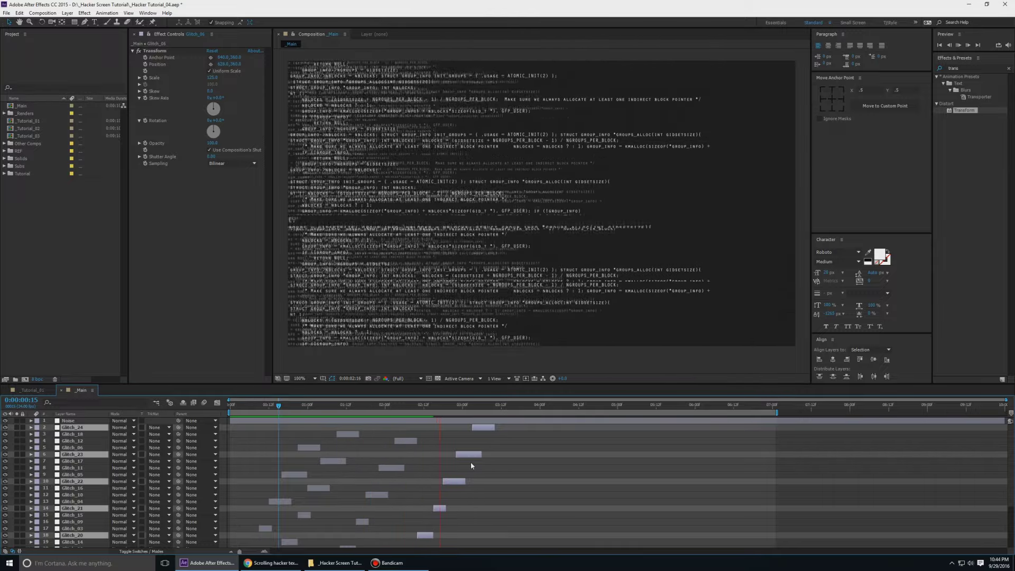
Duplicate the latest six glitch layers two more times, staggering the copies across the rest of the work area in an enlarged timeline
key(grave)
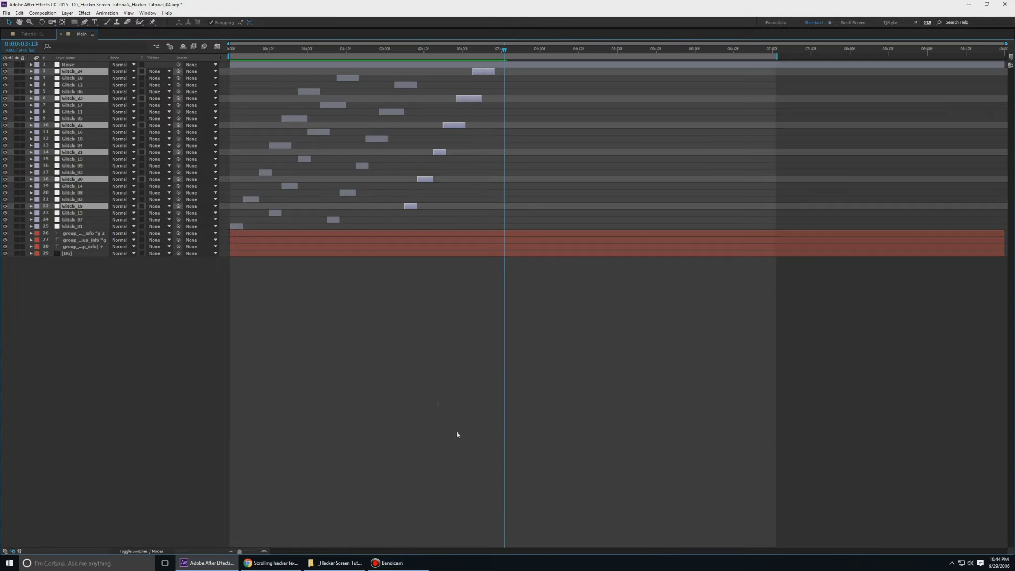
key(ctrl+d)
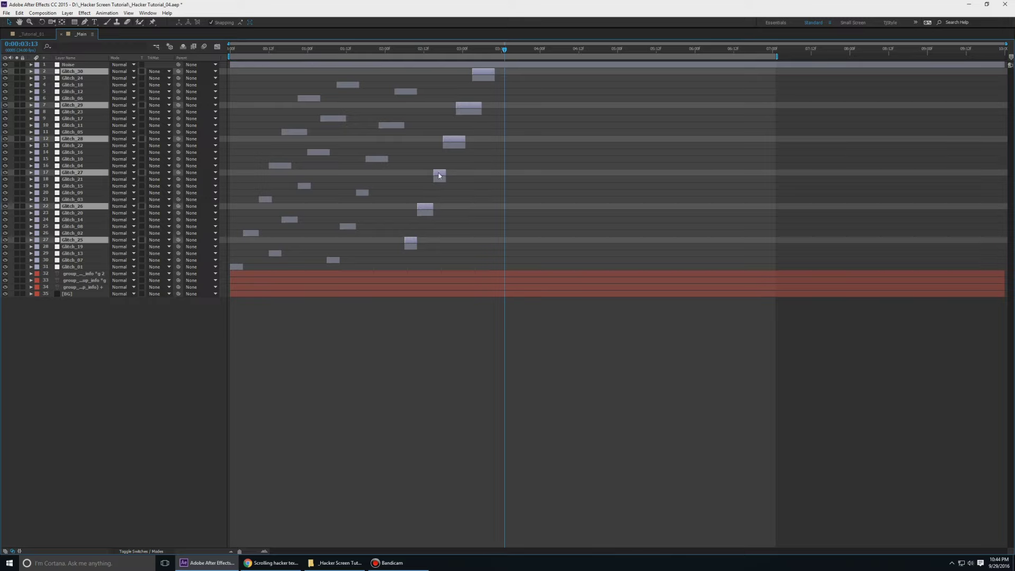
drag(438, 176, 683, 152)
key(grave)
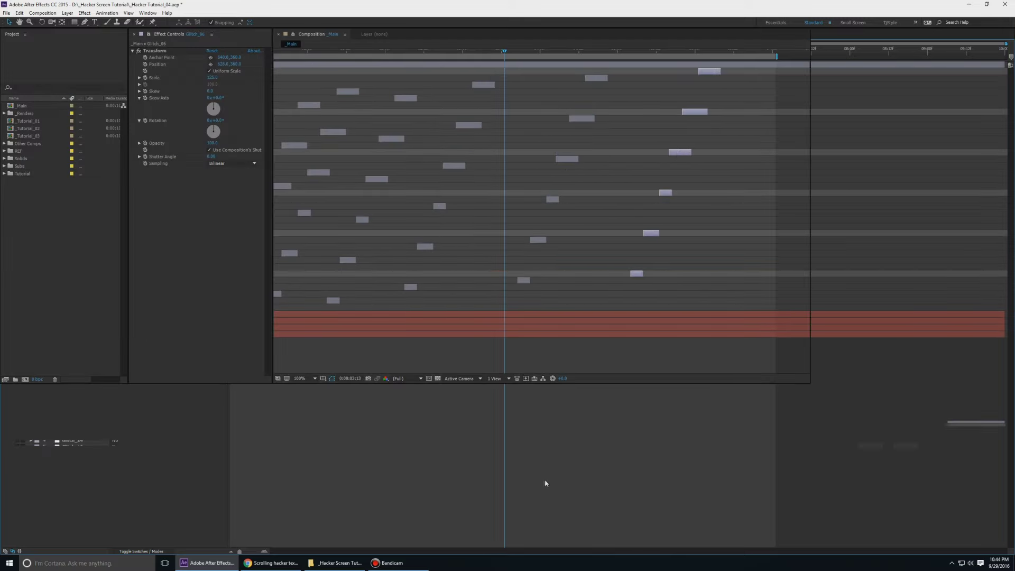
Deselect the layers and play back the _Main composition to examine the staggered glitches over the scrolling code
scroll(543, 478, down, 3)
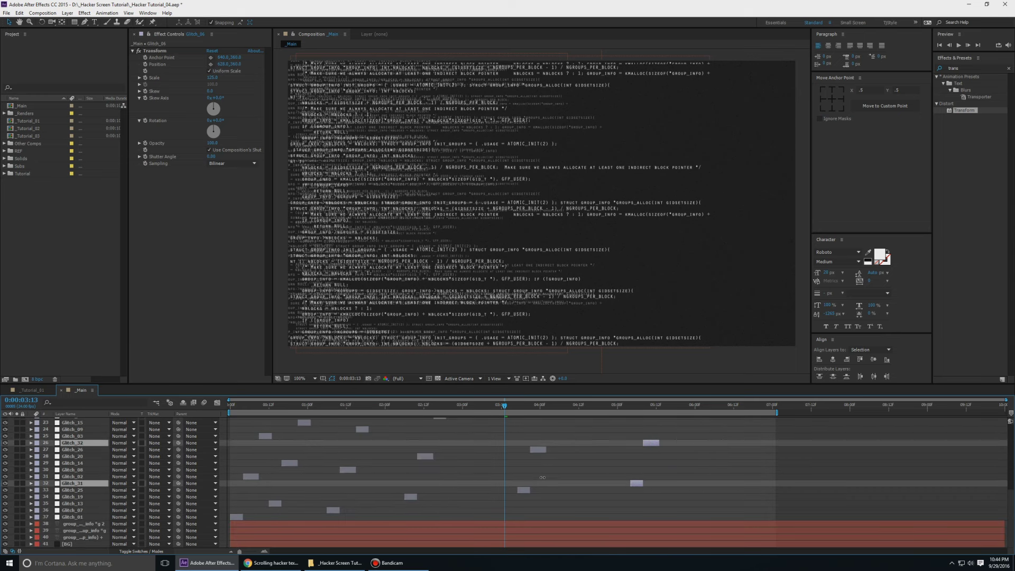
click(498, 472)
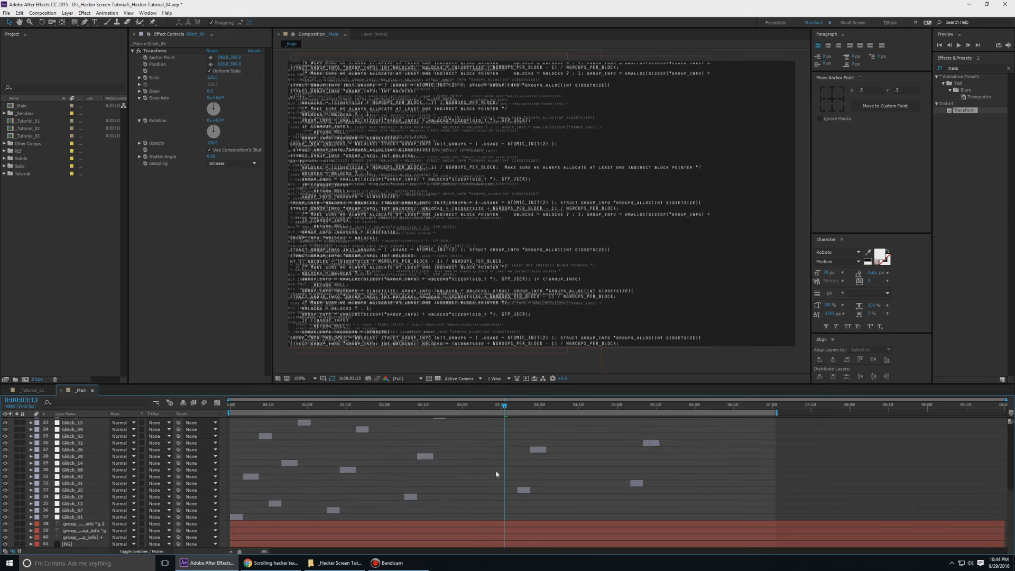
key(space)
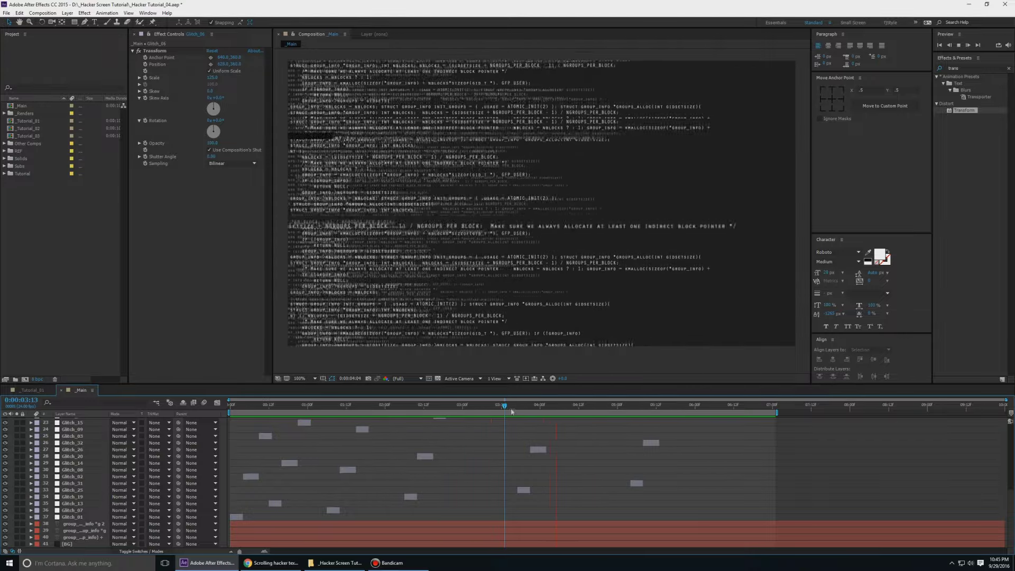
click(504, 406)
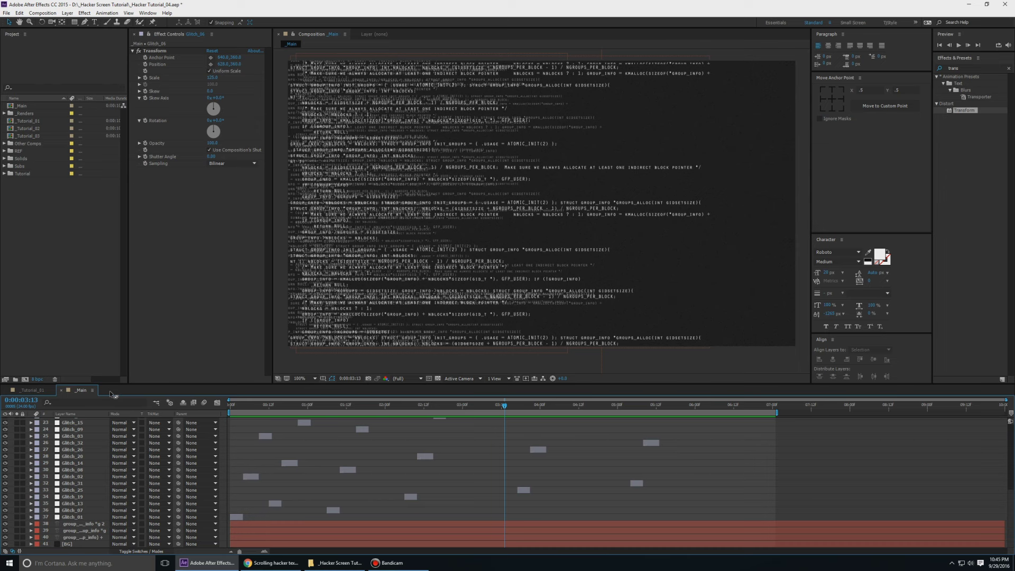
Open the _Tutorial_01 composition and play its rendered loop for comparison
key(alt+shift+comma)
key(space)
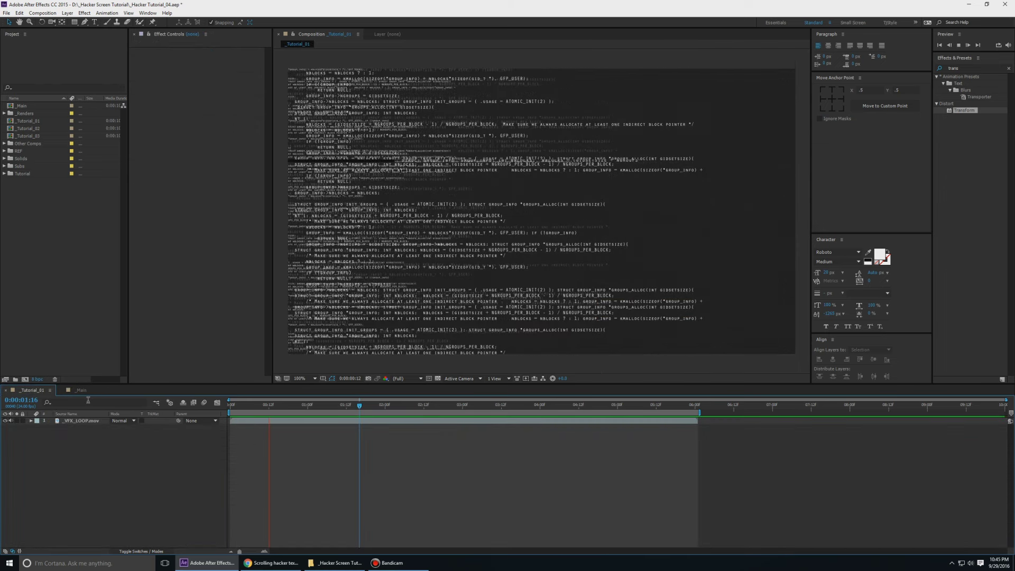
key(space)
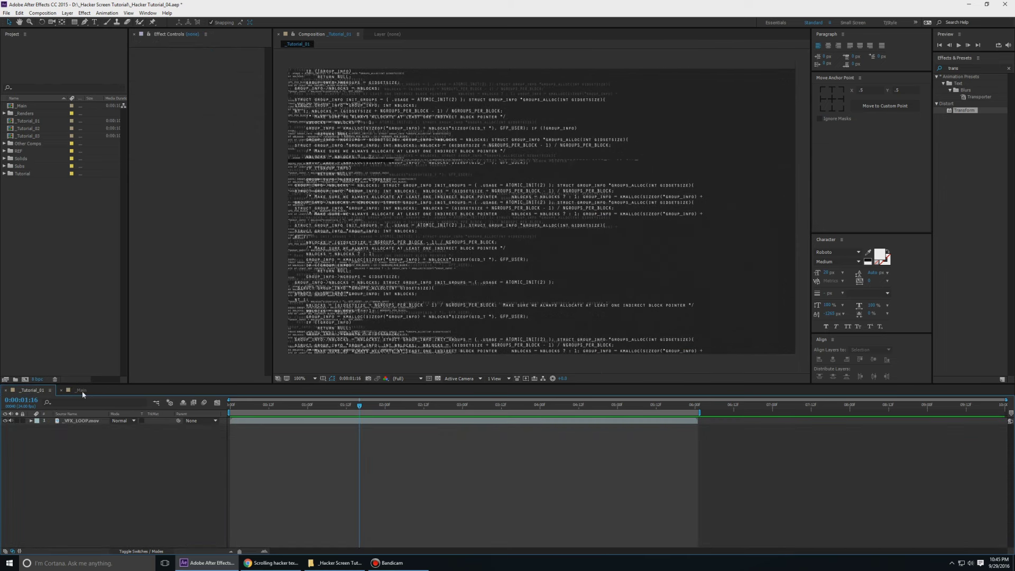
Return to the _Main composition, reveal the bottom code layer's Offset properties and go to its Shift Center To end keyframe at 0:00:07:00
click(82, 391)
drag(254, 407, 275, 406)
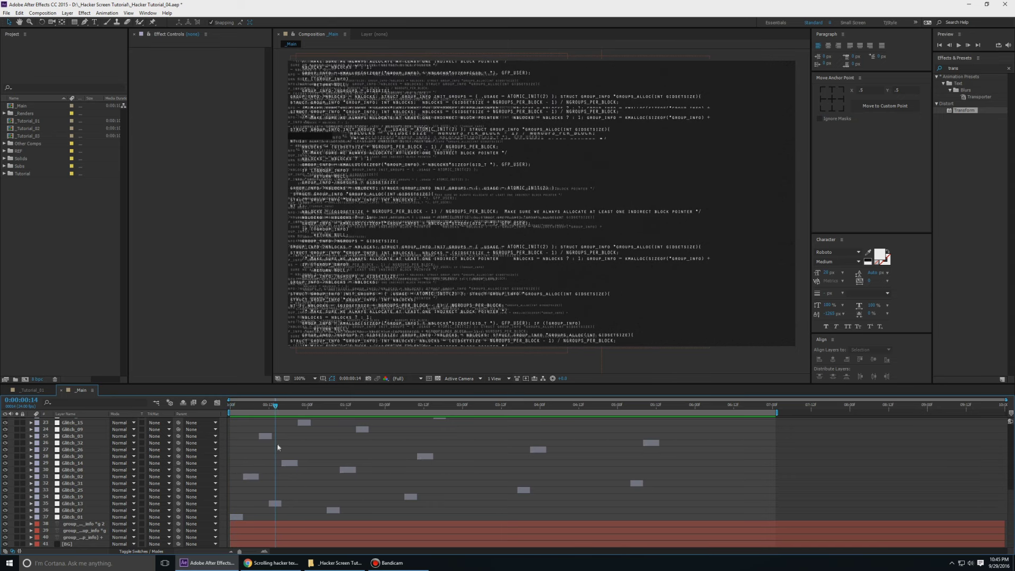
click(91, 537)
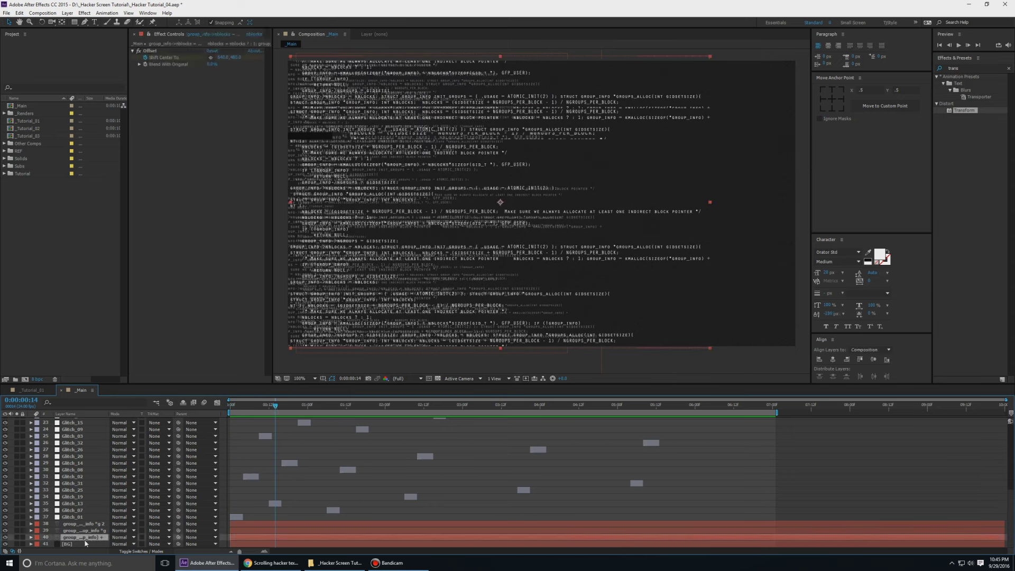
key(u)
key(u)
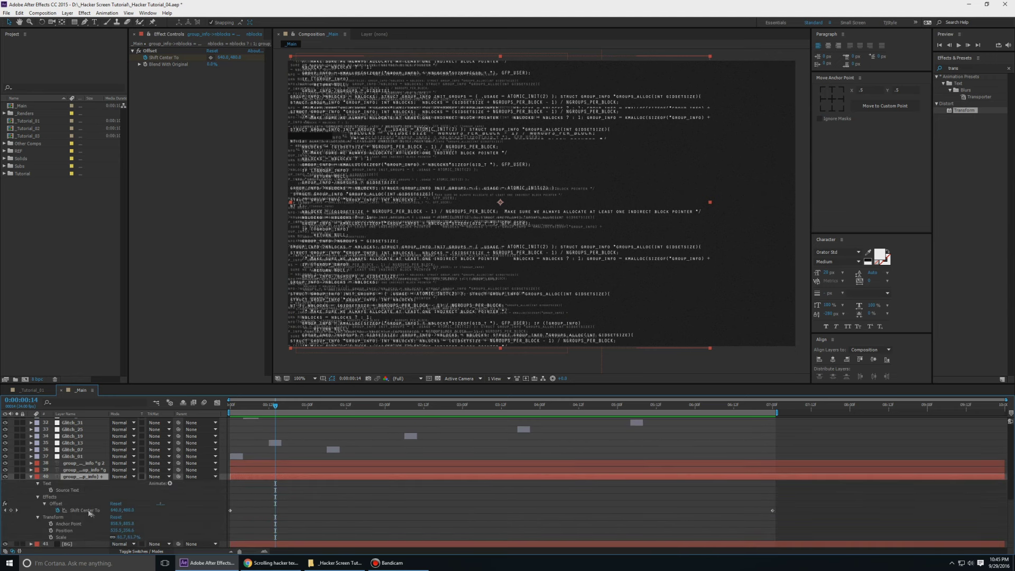
key(k)
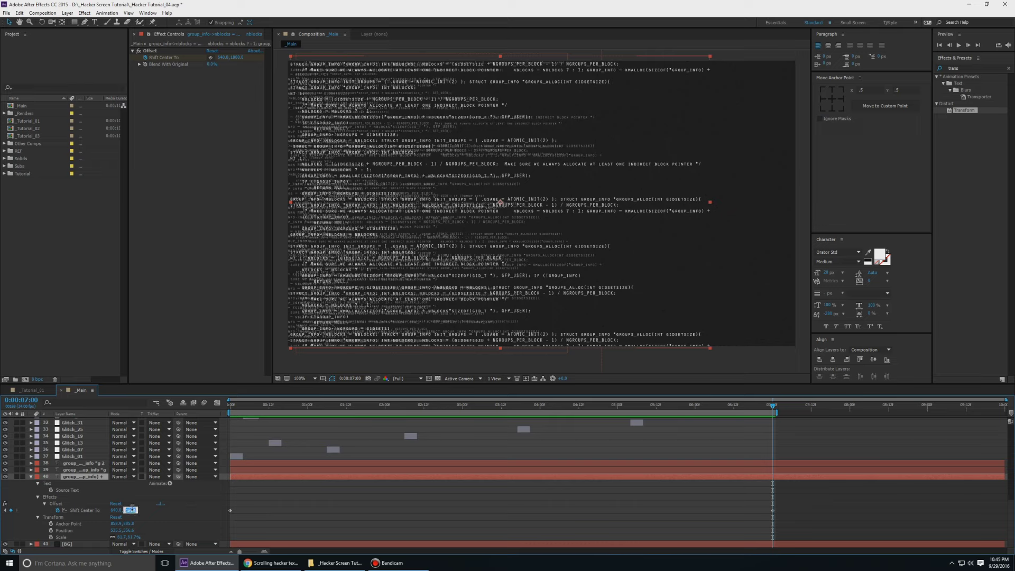
click(356, 500)
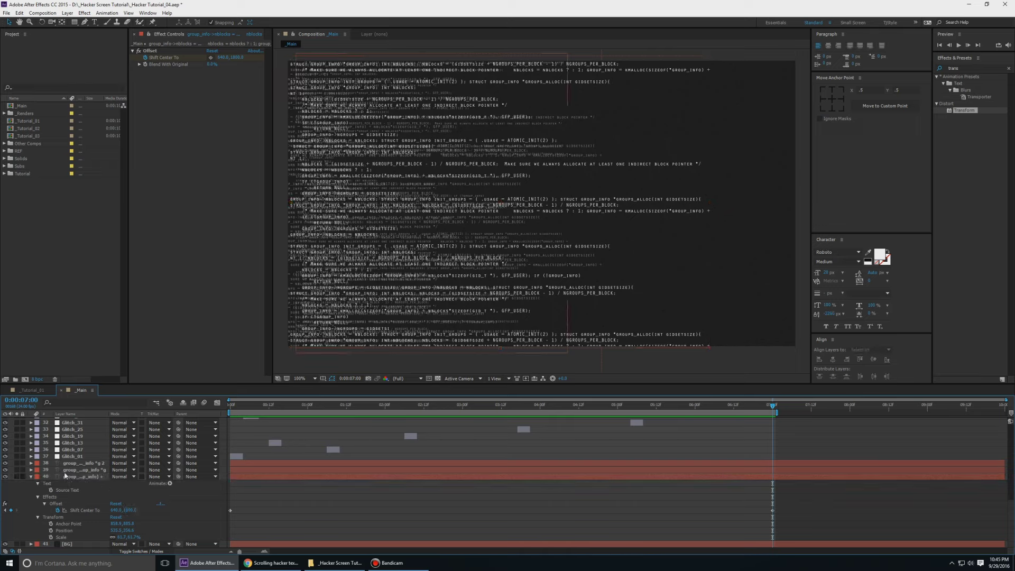
Hide the other two code layers above the bottom one to isolate its scrolling text
click(2, 469)
click(4, 464)
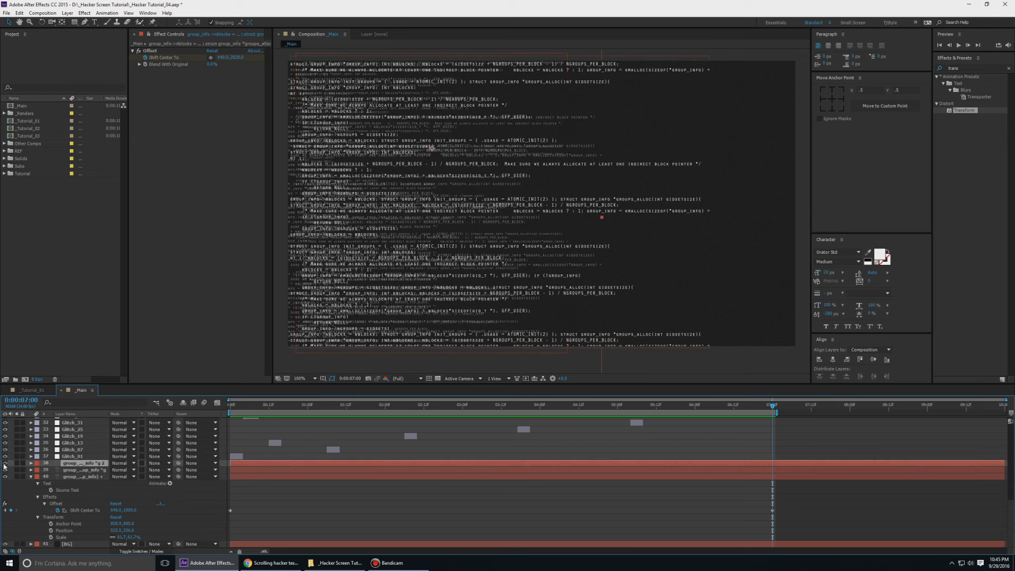
click(5, 463)
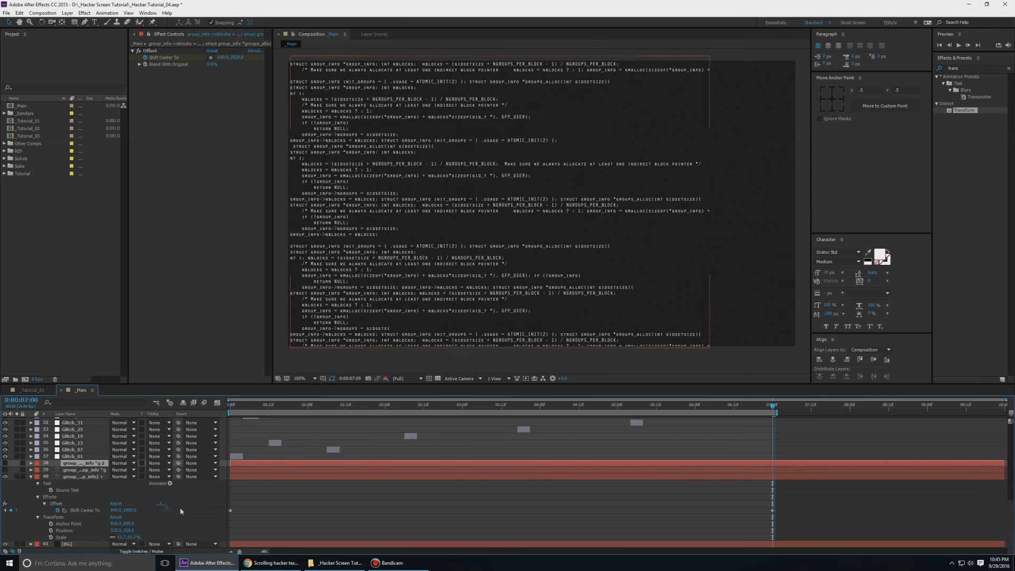
Set the vertical Shift Center To value of the bottom code layer's end keyframe to -1800
click(120, 506)
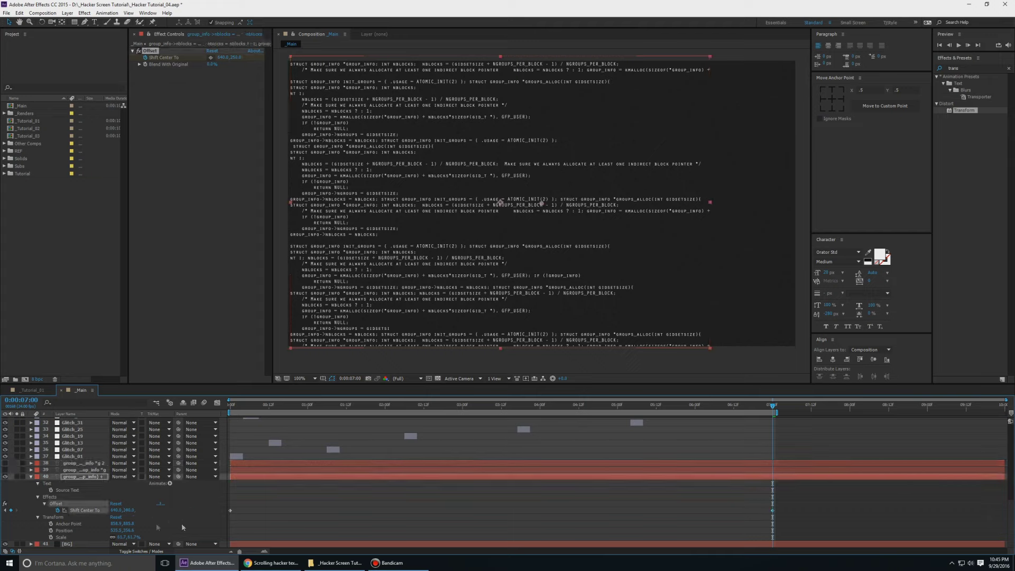
click(131, 511)
text(-1800)
key(Return)
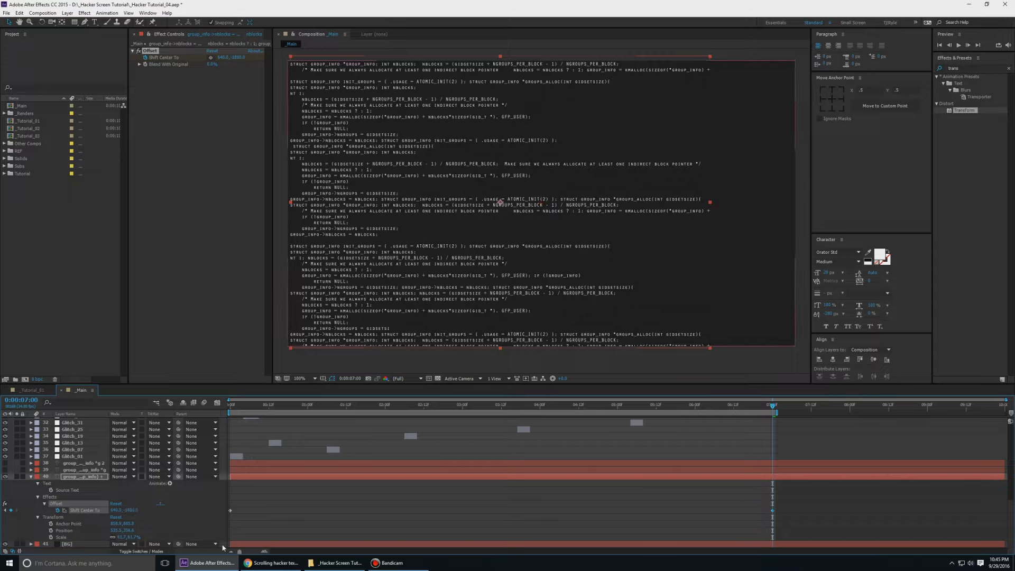
Play back the isolated code layer's scroll, with the work area trimmed to end at 0:00:03:01
key(space)
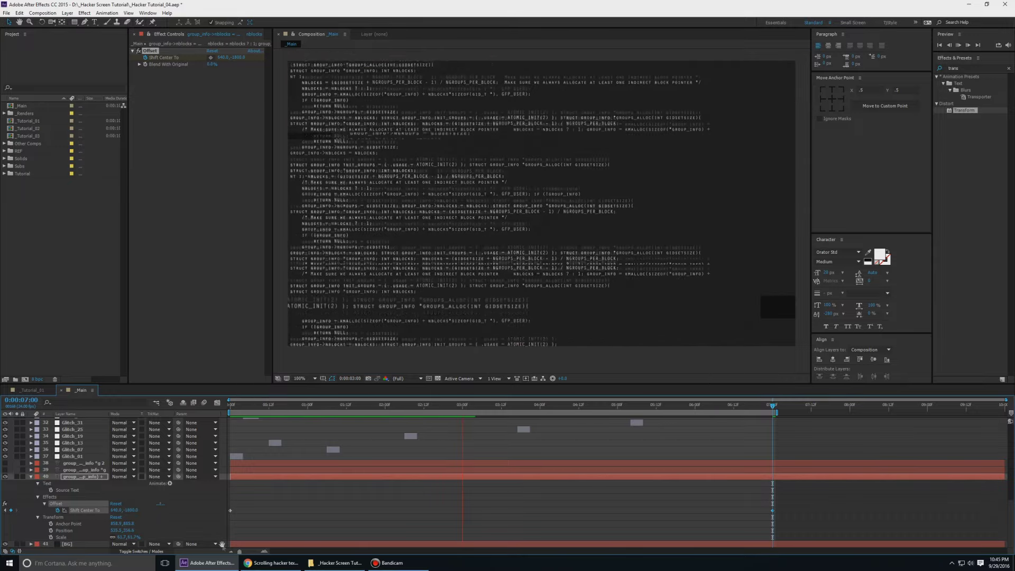
key(space)
key(space)
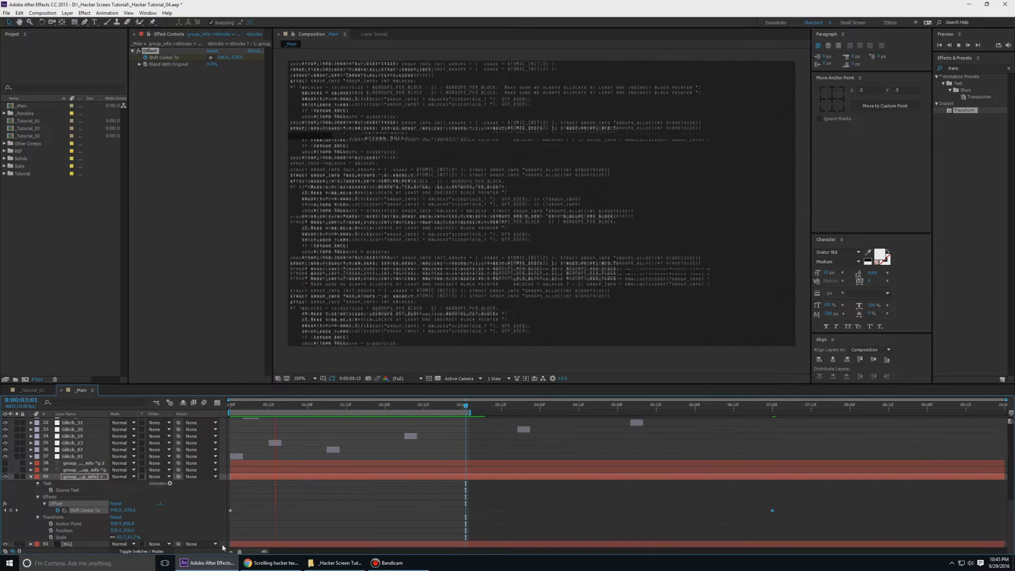
key(space)
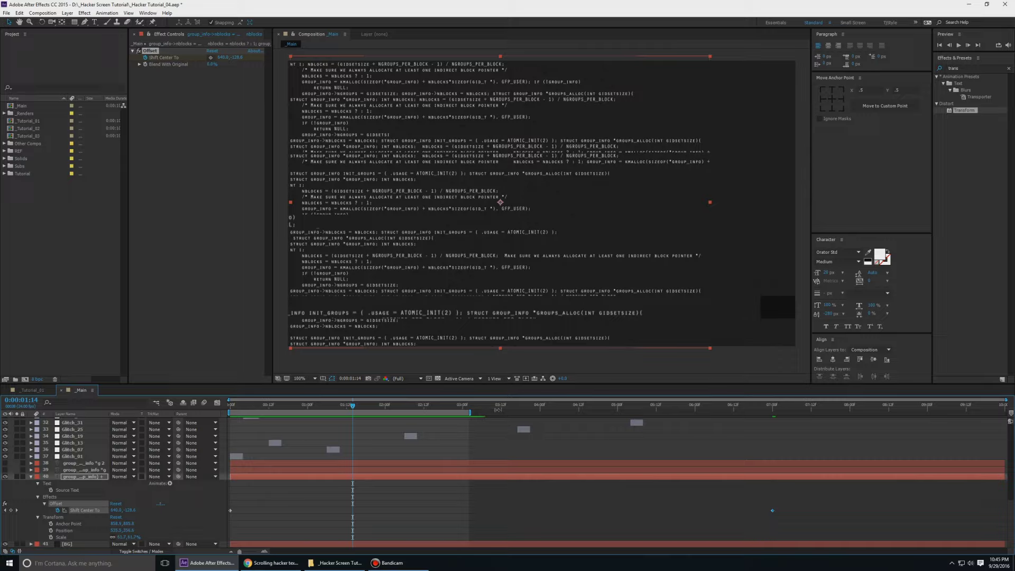
Extend the end of the work area to the keyframe at 0:00:07:00 and play back the isolated layer
drag(471, 412, 772, 412)
key(space)
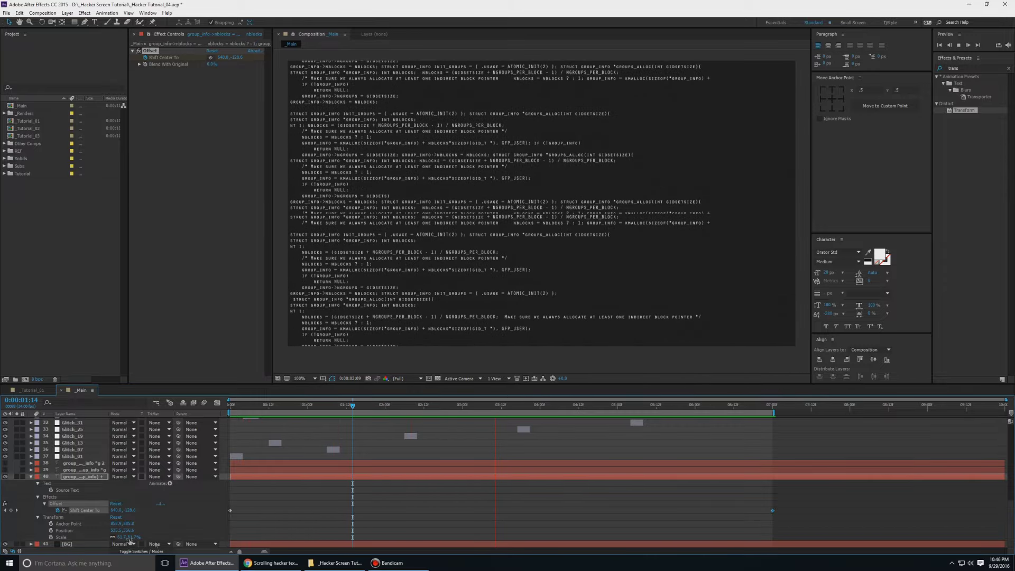
key(space)
key(space)
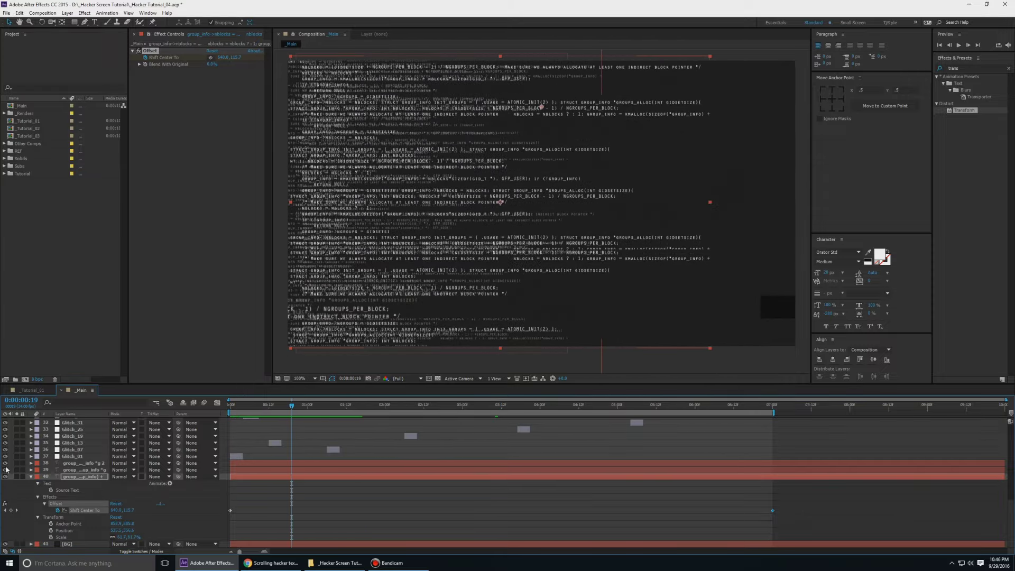
Show the two hidden code layers again and play back all the code layers together
key(space)
Set the bottom code layer's vertical Shift Center To value at 0:00:07:00 to 1800 and play back the composition
key(Page_Down)
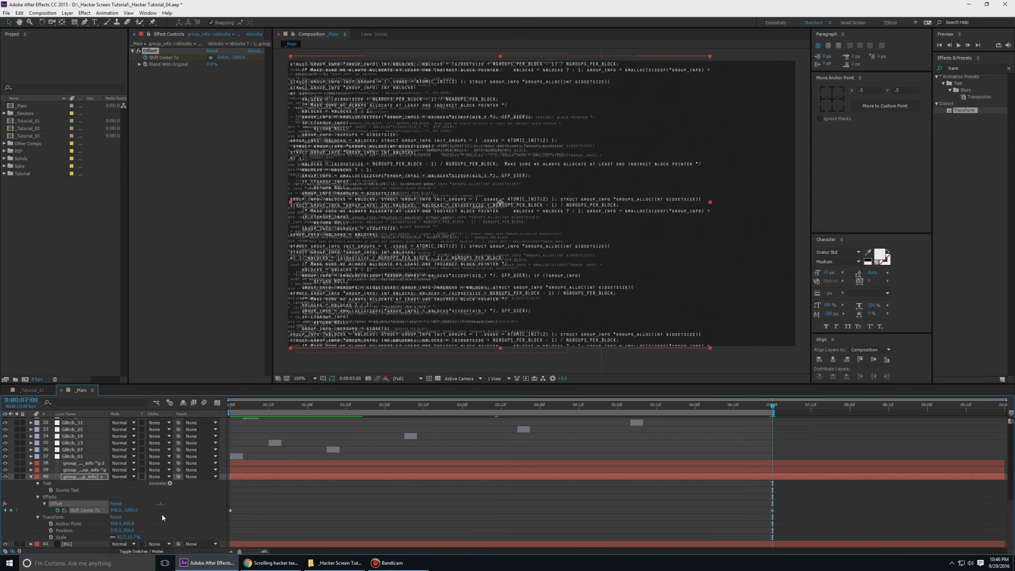
click(176, 514)
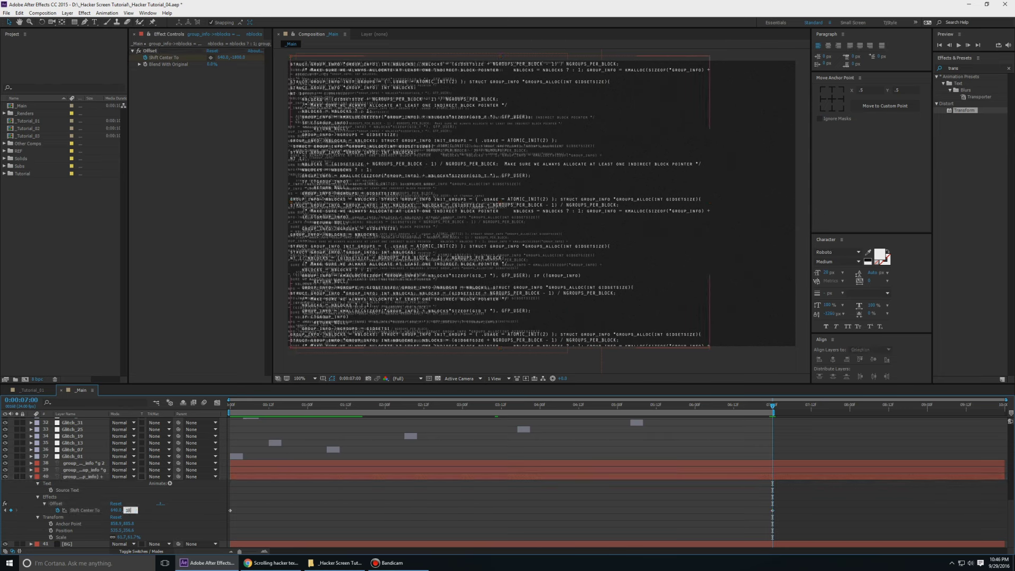
key(Return)
key(space)
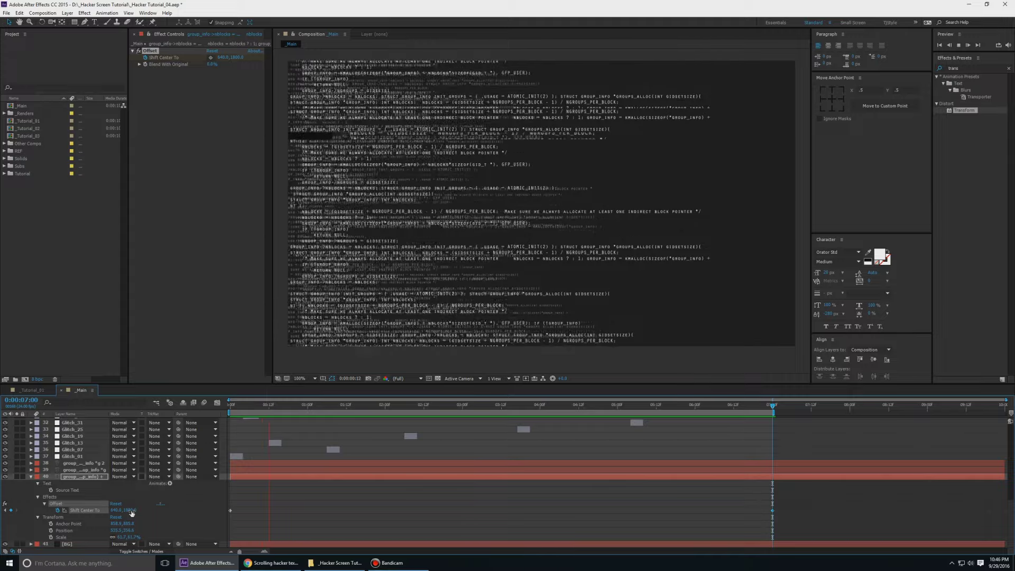